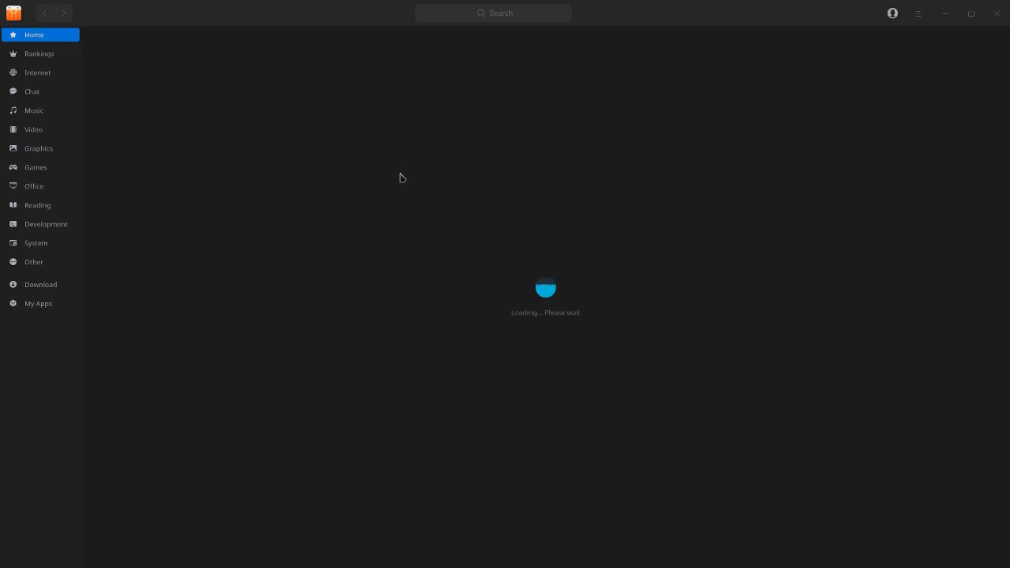
Step: Browse the Video category and open Popcorn Time's details page (version 0.3.10-1, 76.77MB)
click(34, 129)
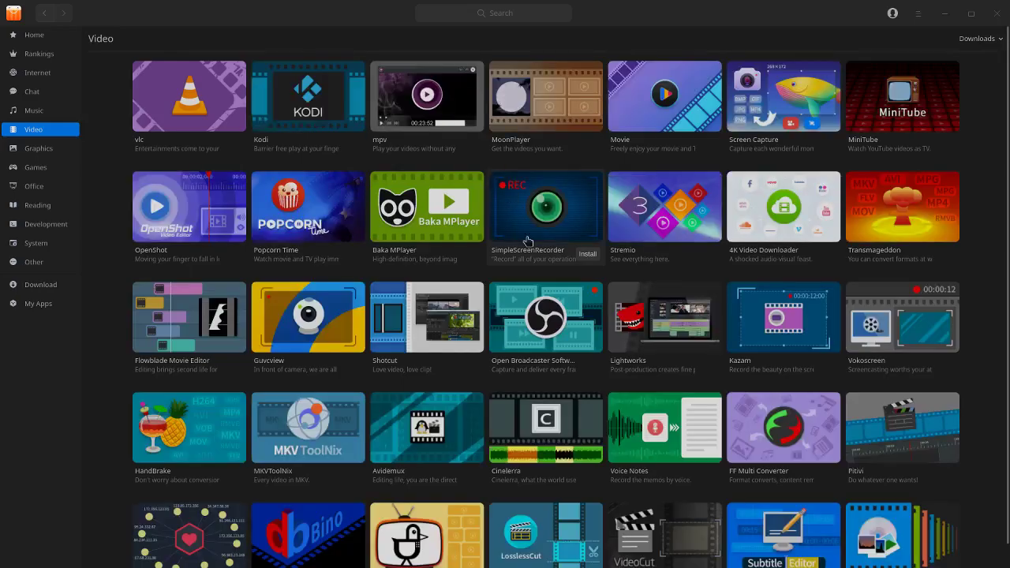
click(333, 207)
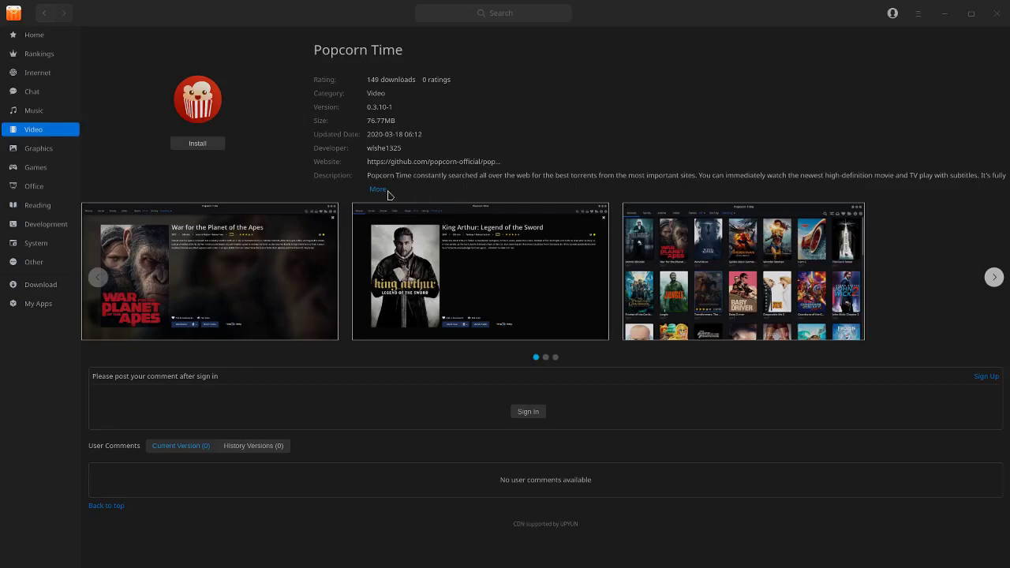
Step: Expand Popcorn Time's full description, view the next screenshot, then switch to the Internet category
click(381, 190)
click(996, 283)
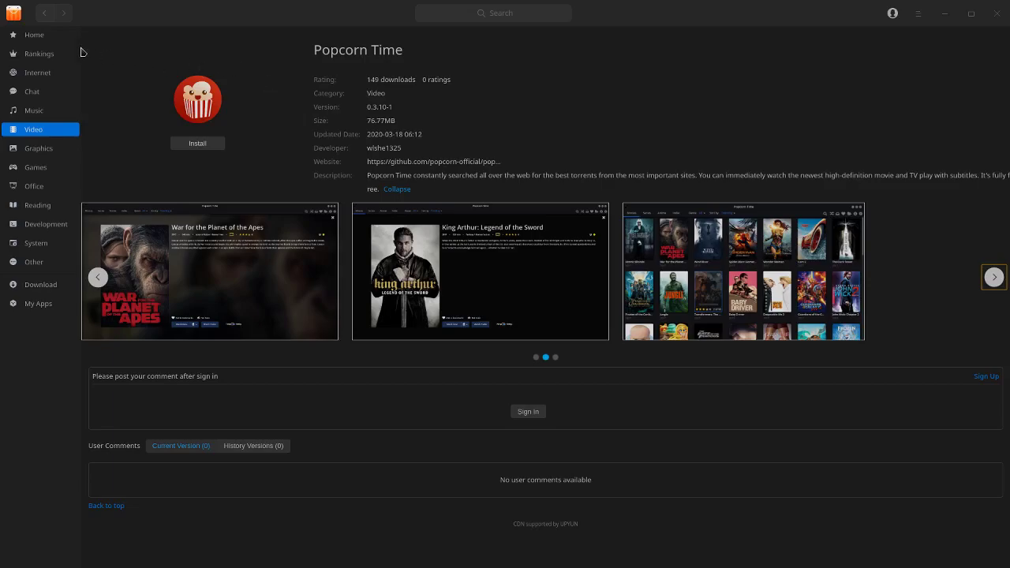
click(38, 77)
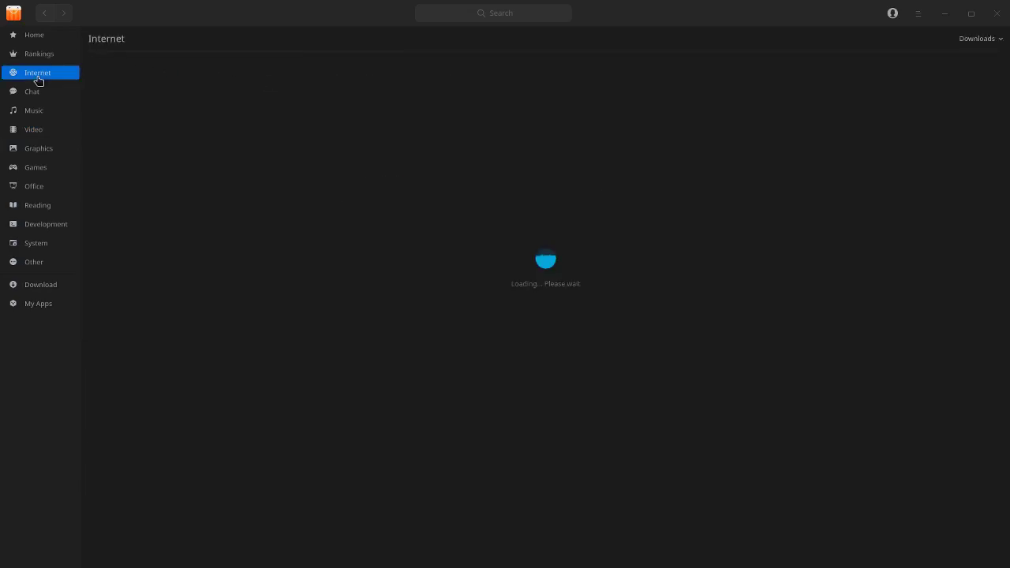
Step: Close App Store, launch Synaptic with the account password, view its 62527 packages, then close it
click(997, 13)
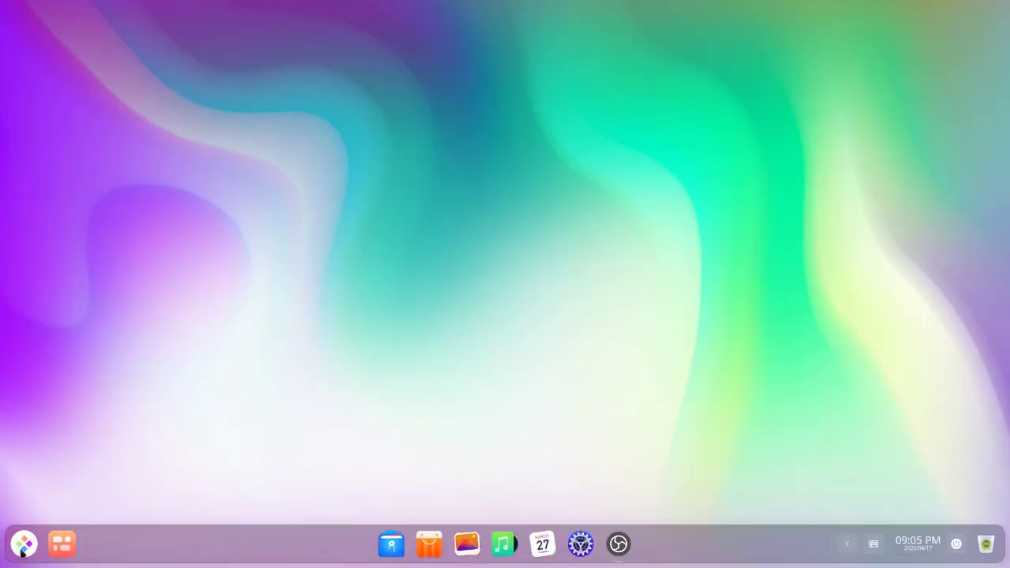
click(24, 543)
click(78, 300)
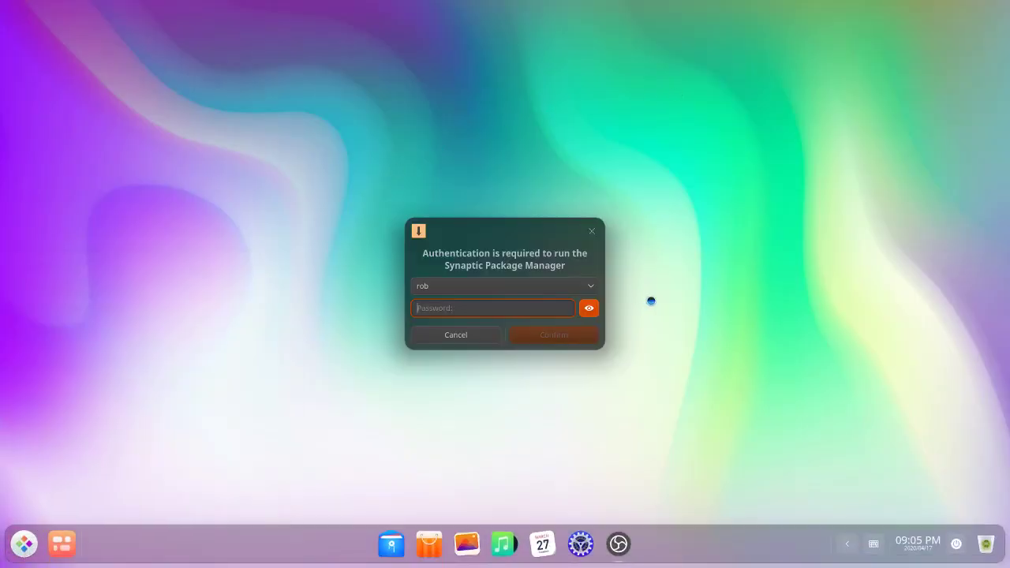
text(*********)
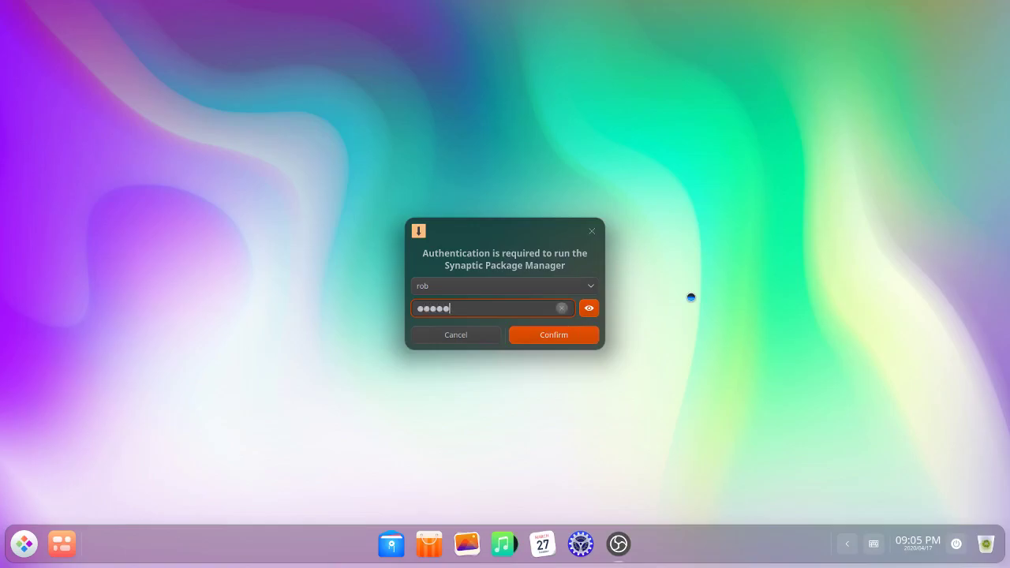
key(Return)
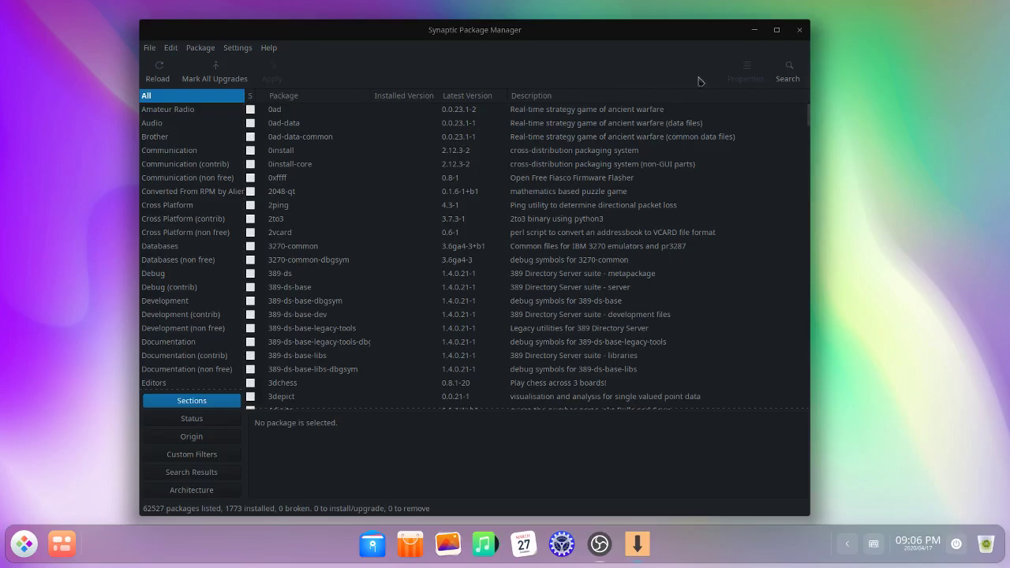
click(803, 34)
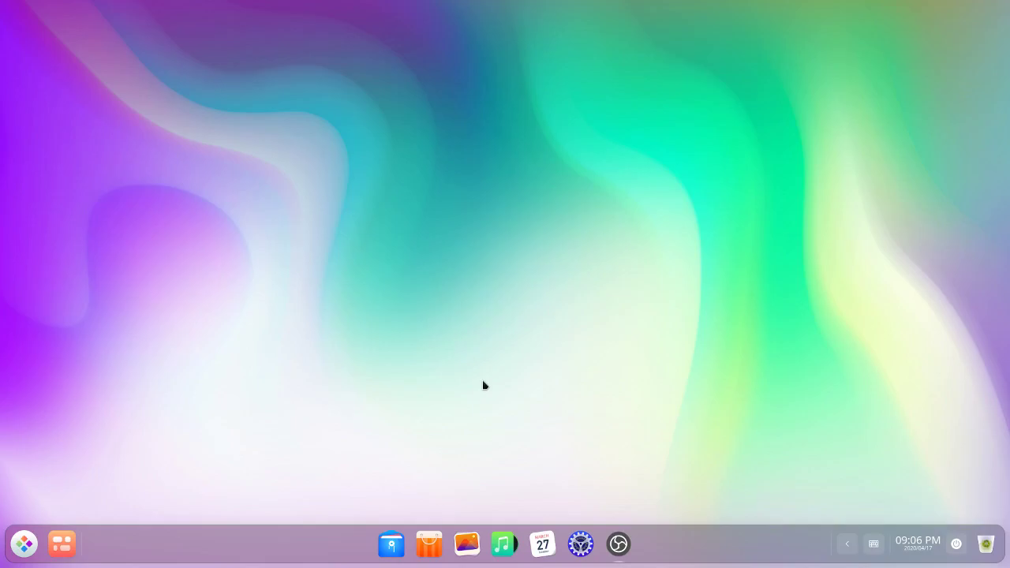
mouse_move(627, 552)
click(21, 547)
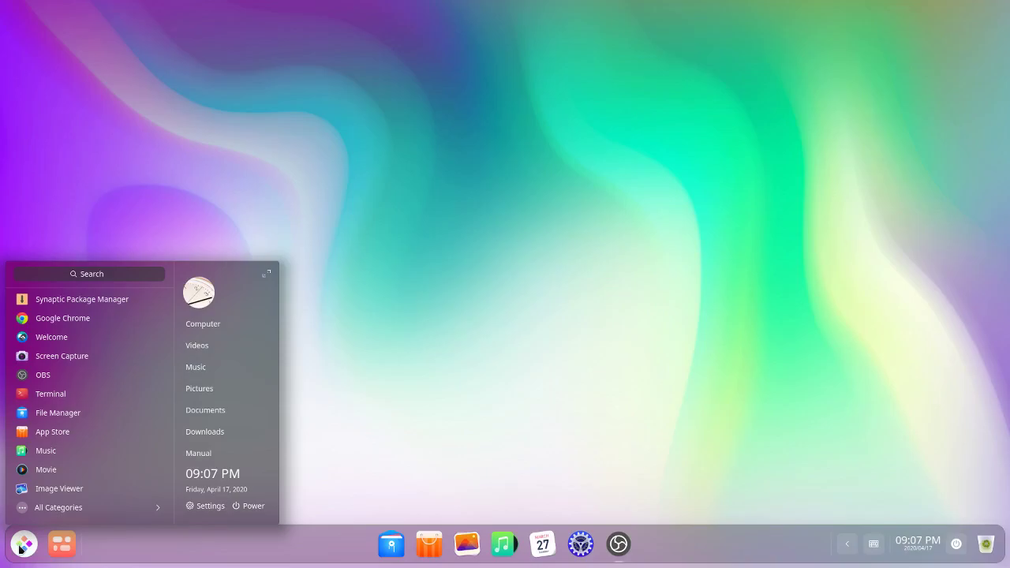
click(640, 434)
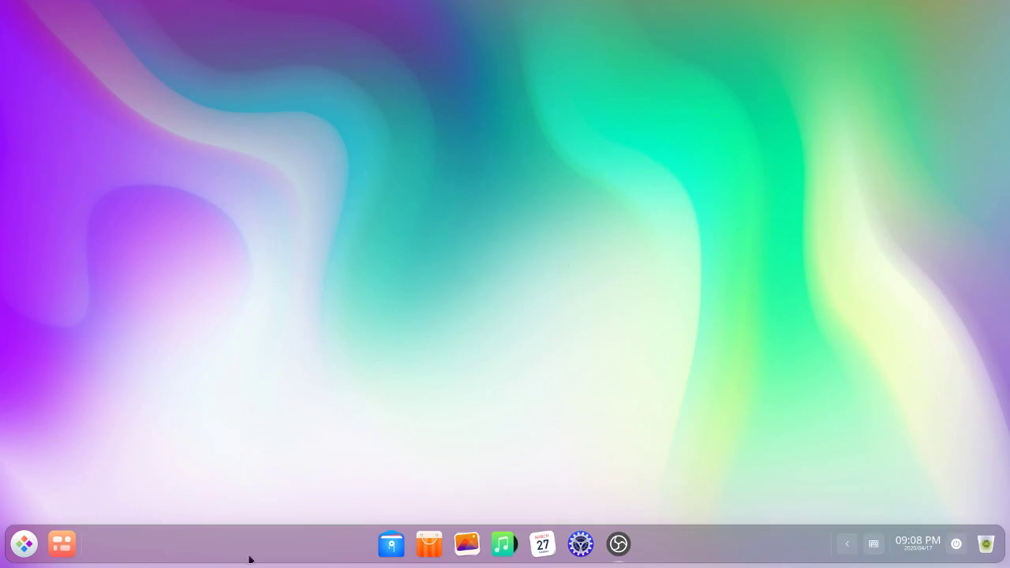
Step: Switch the dock to Efficient Mode
right_click(107, 538)
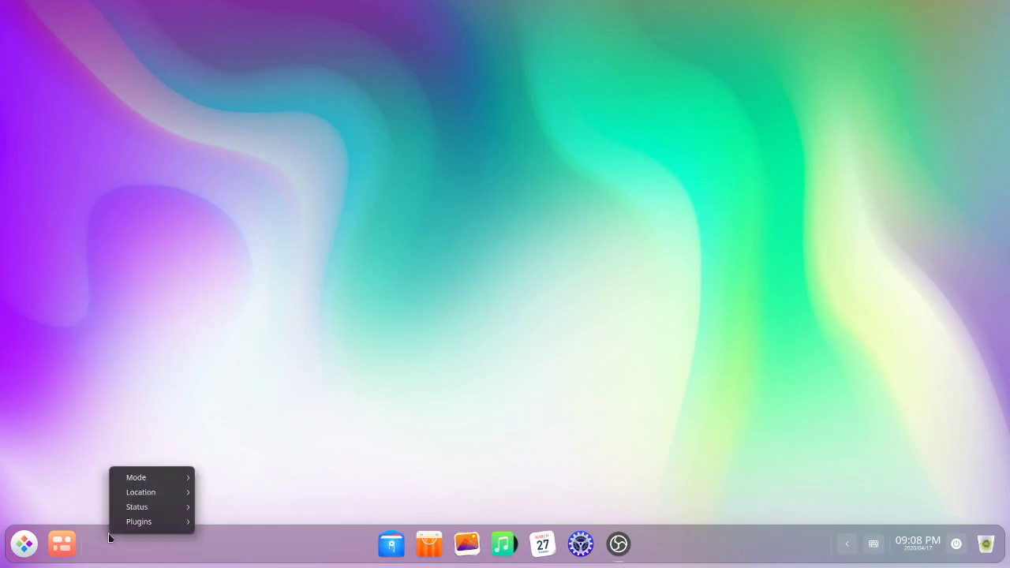
mouse_move(146, 480)
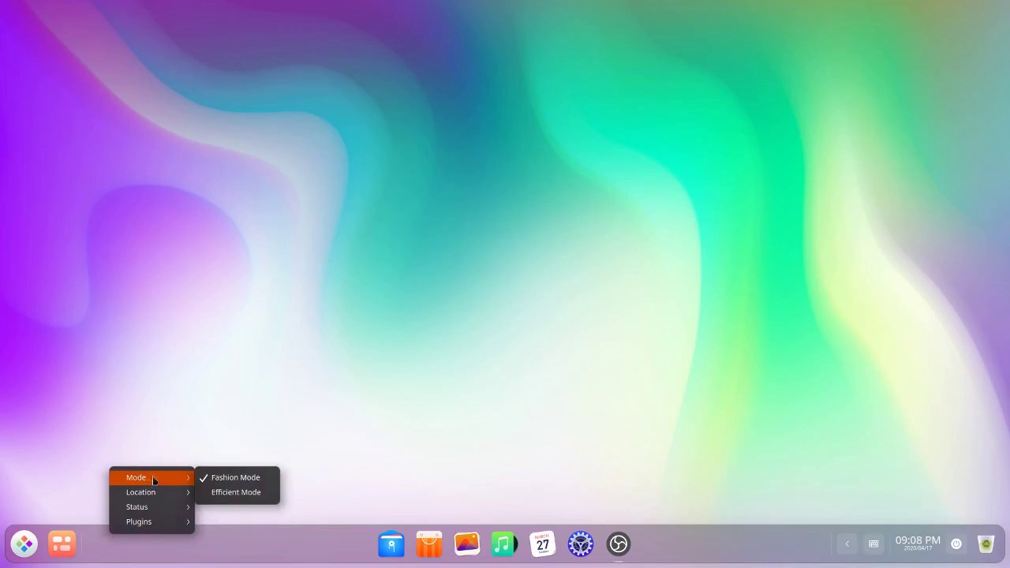
click(225, 492)
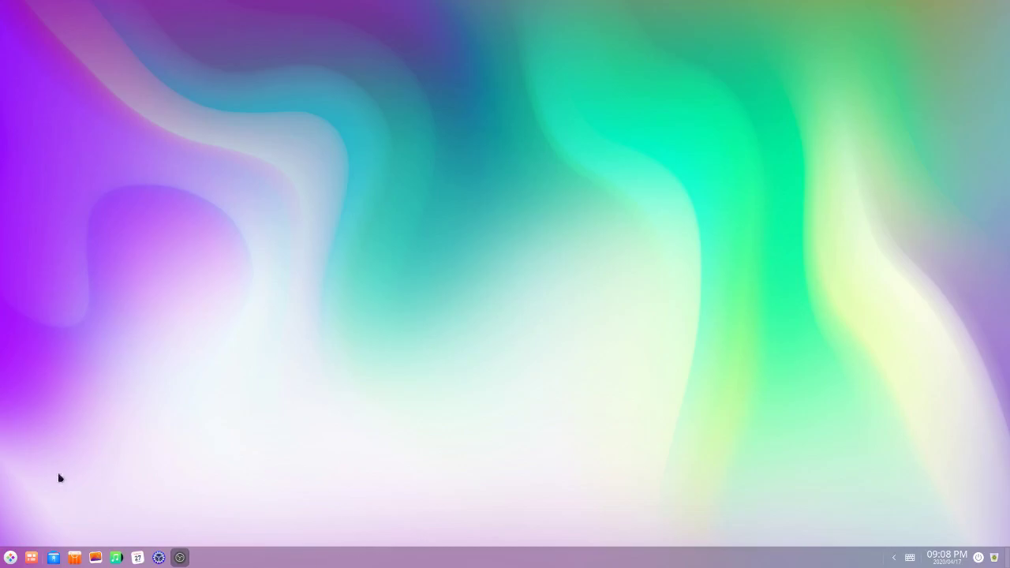
Step: Return the dock to Fashion Mode
right_click(301, 562)
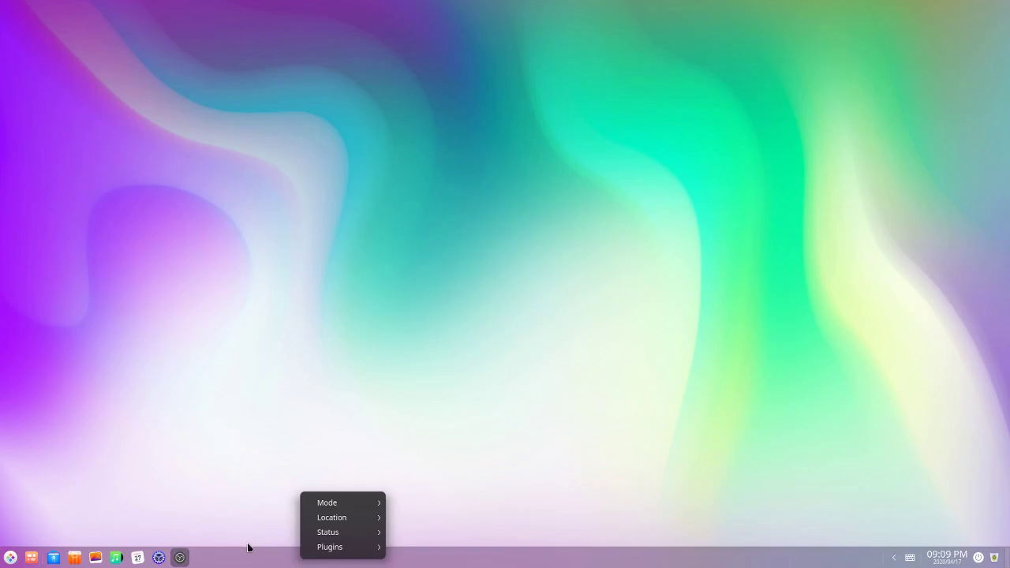
key(Down)
key(Down)
key(Down)
key(Down)
click(274, 562)
right_click(275, 561)
mouse_move(277, 502)
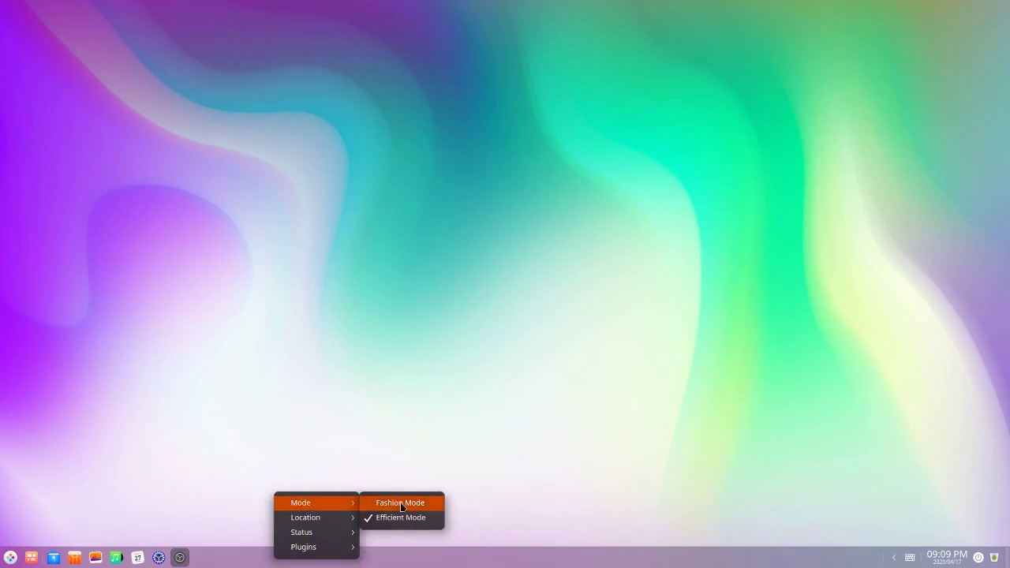
click(401, 506)
Step: Move the dock to the left edge of the screen
right_click(326, 547)
mouse_move(358, 509)
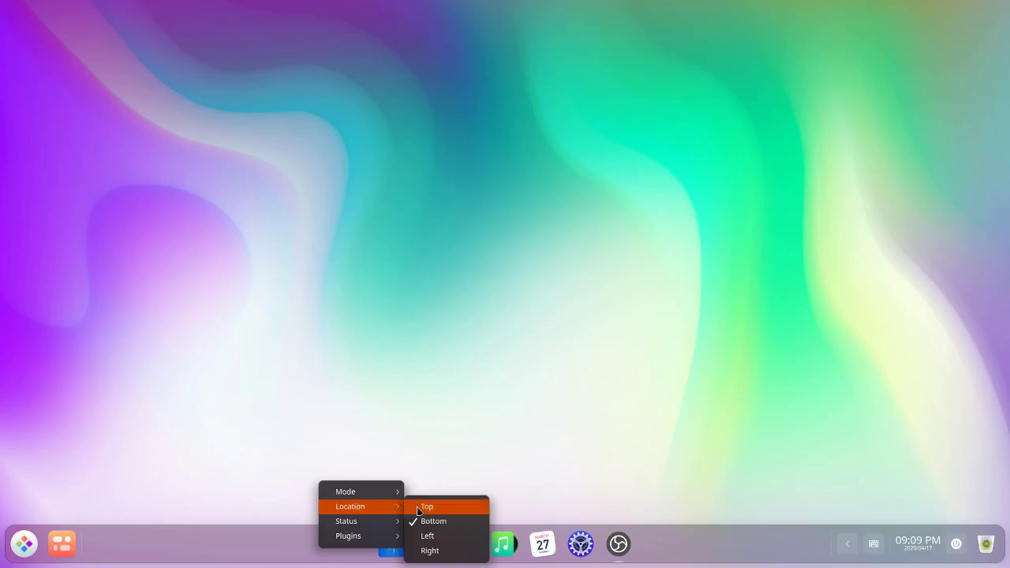
click(430, 549)
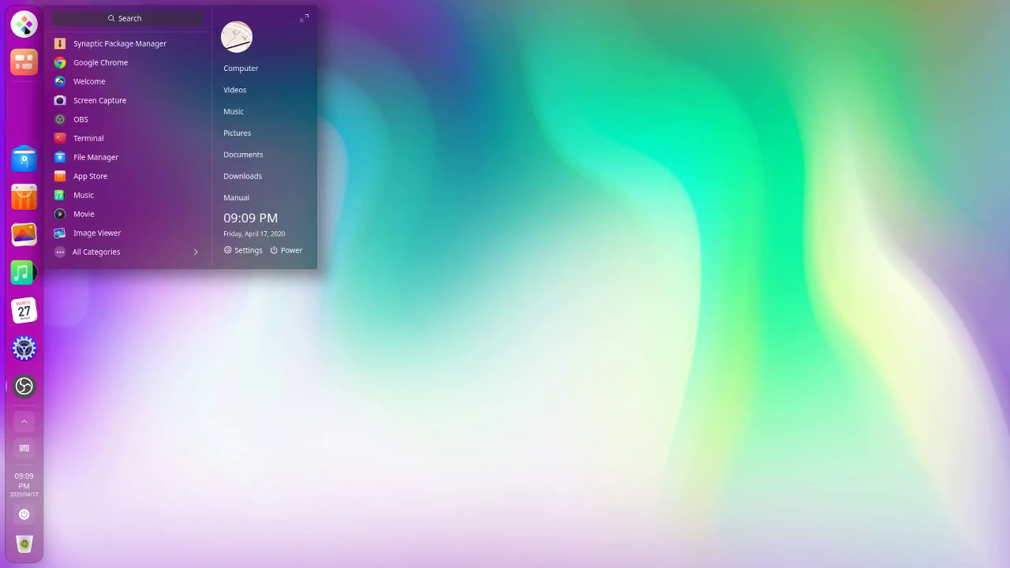
Step: Toggle the launcher, then bring up the left dock's settings menu and its Mode options
key(super)
key(super)
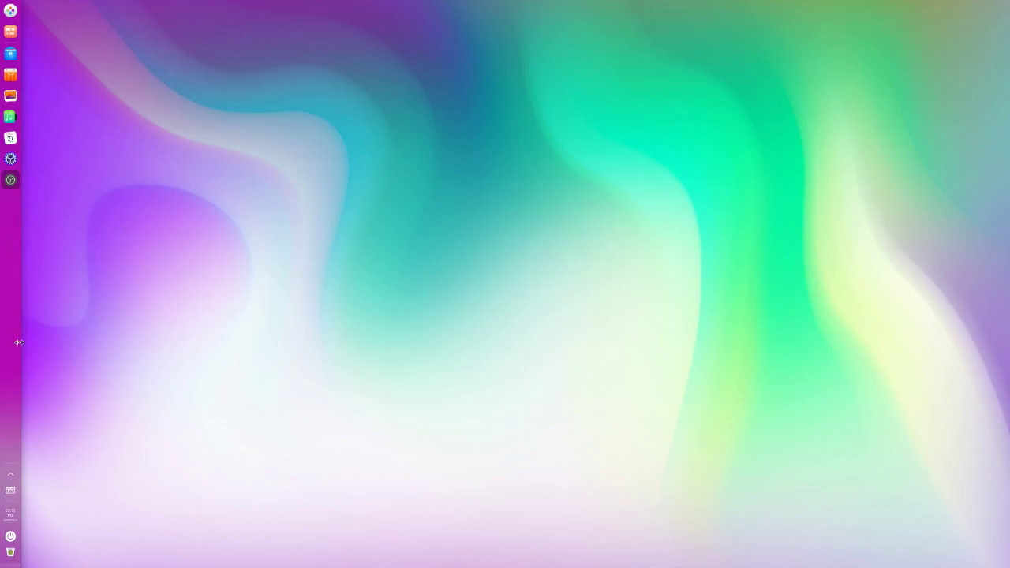
right_click(5, 255)
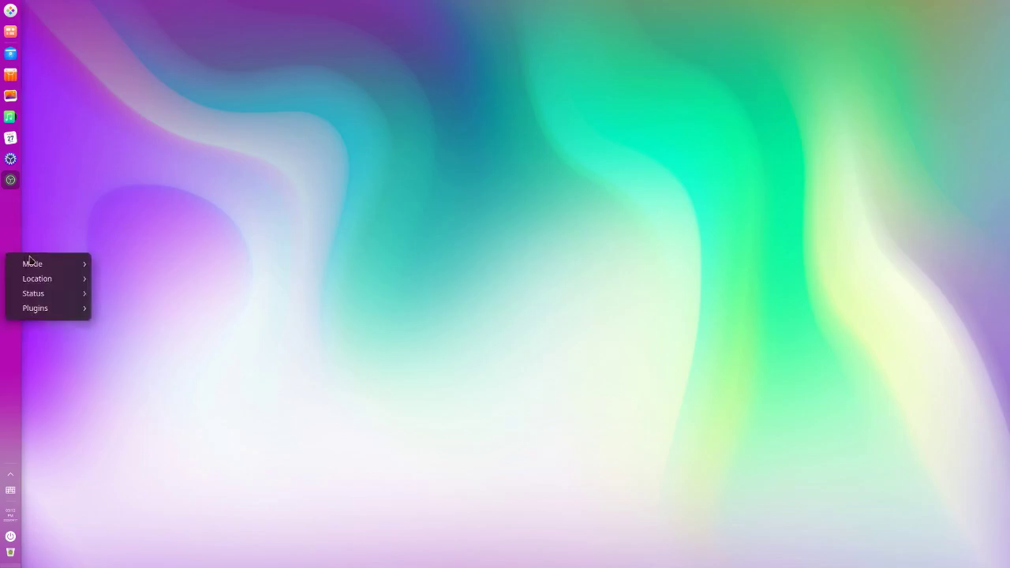
mouse_move(49, 291)
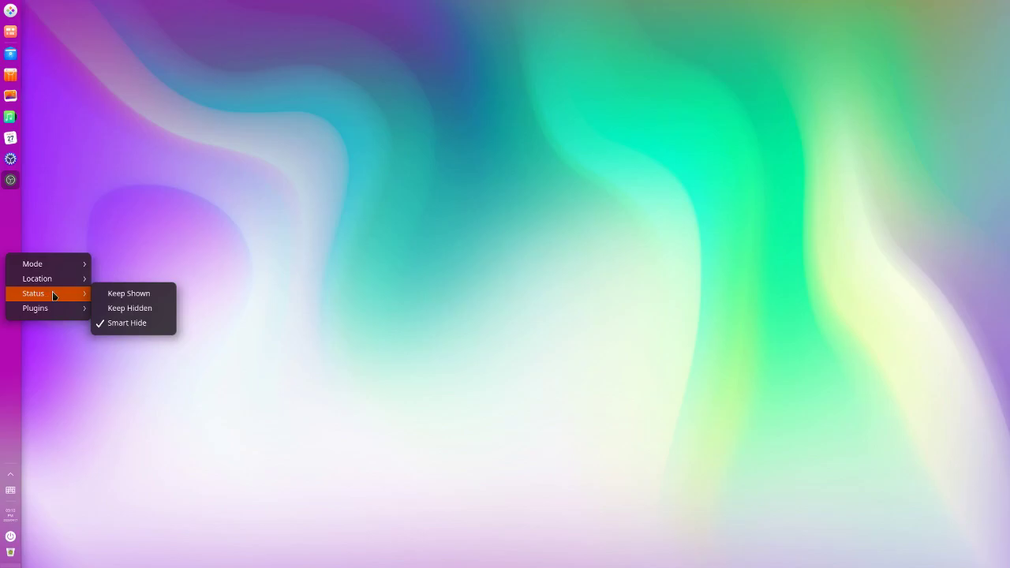
click(146, 323)
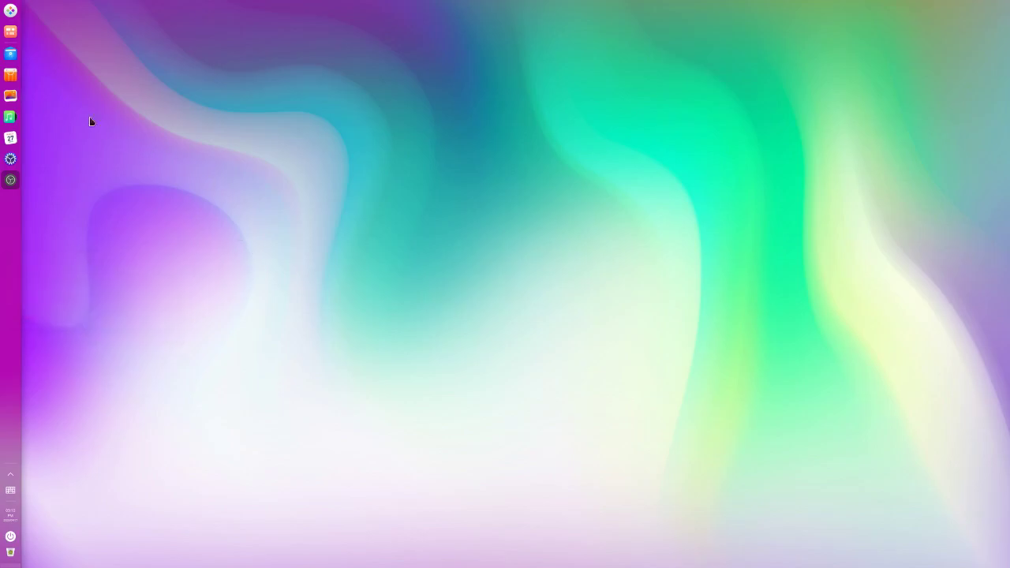
click(10, 96)
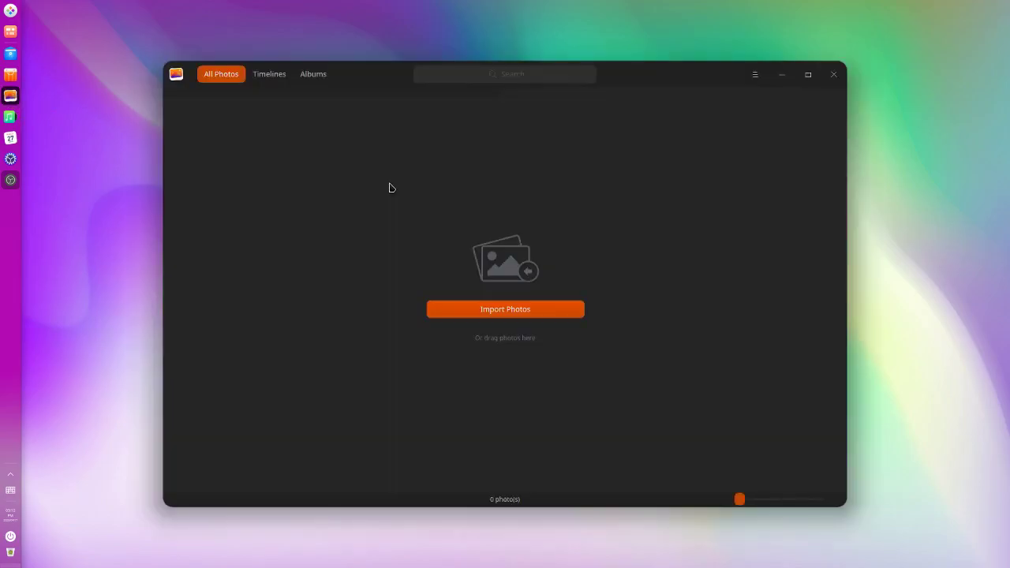
click(808, 75)
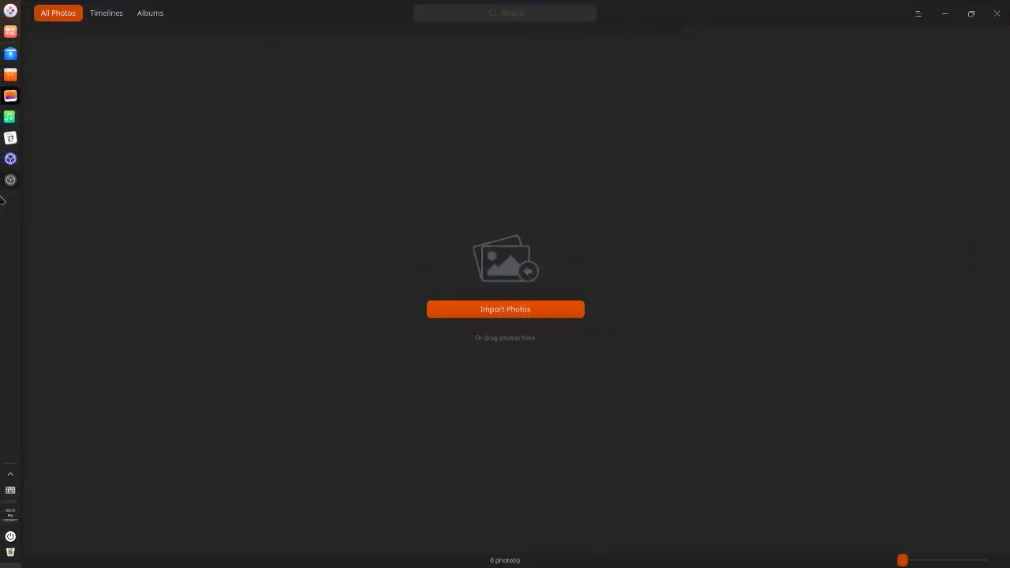
mouse_move(2, 224)
click(998, 14)
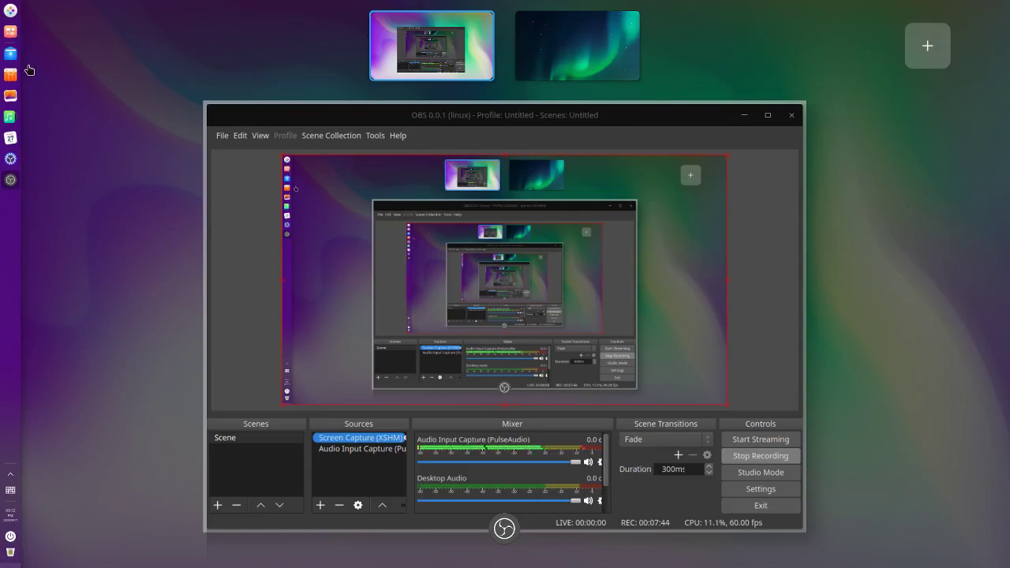
Step: Exit the multitasking view back to the bare desktop with the left-edge dock
click(100, 218)
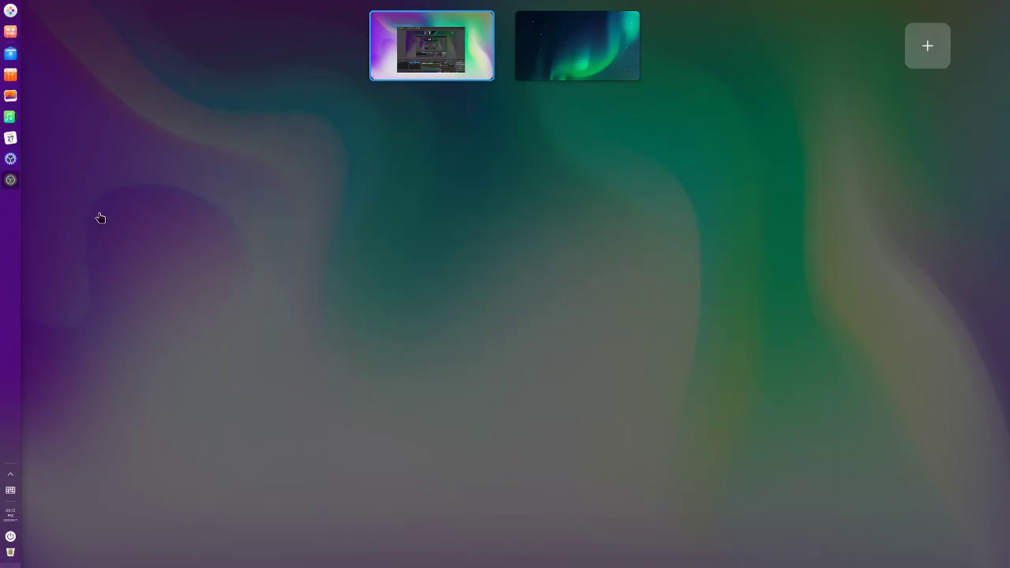
click(61, 84)
Step: Turn off the dock's Onboard keyboard plugin
right_click(14, 226)
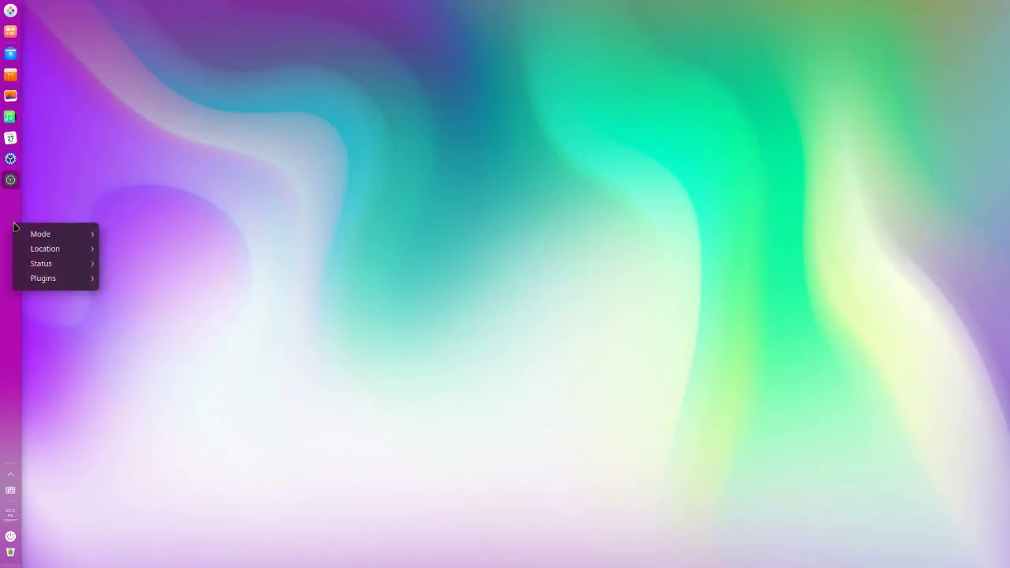
mouse_move(60, 266)
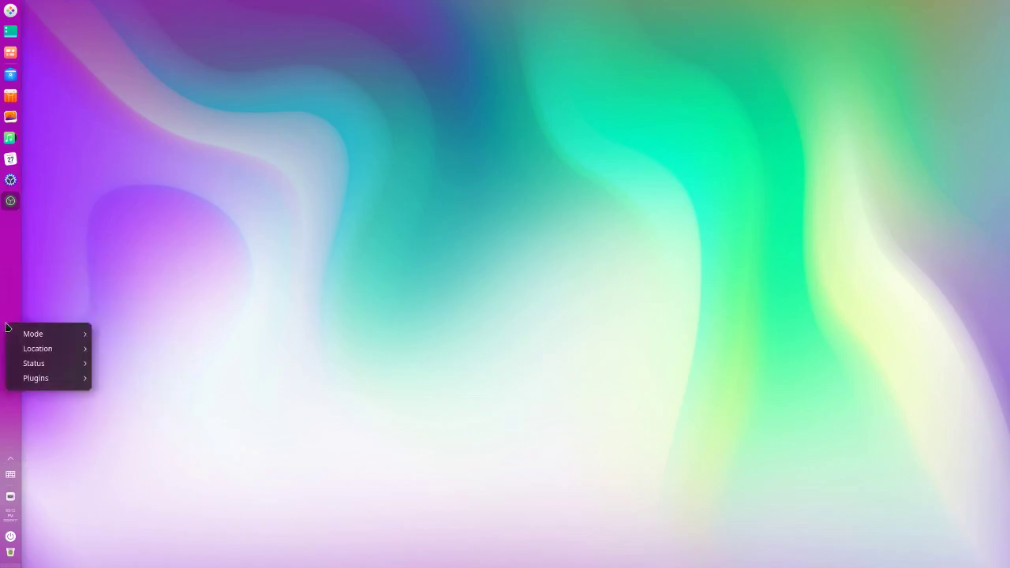
mouse_move(44, 377)
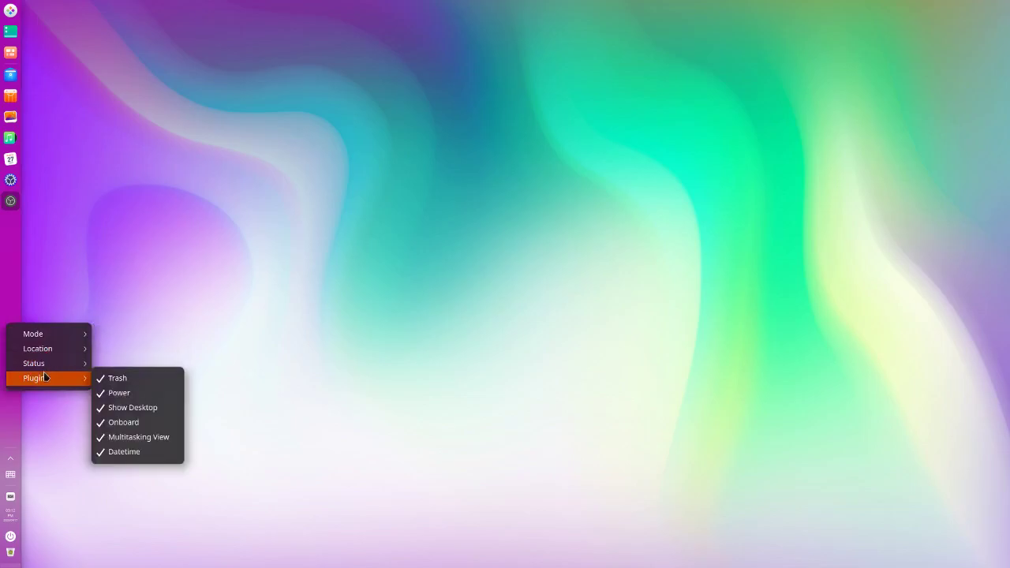
click(126, 422)
Step: Choose the Top location for the dock from its settings menu
right_click(14, 291)
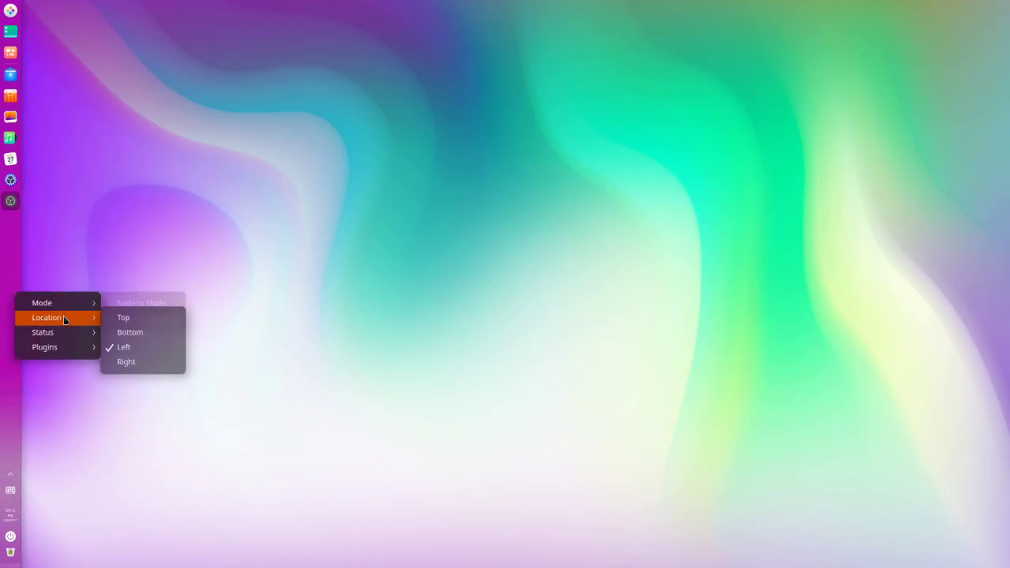
mouse_move(60, 318)
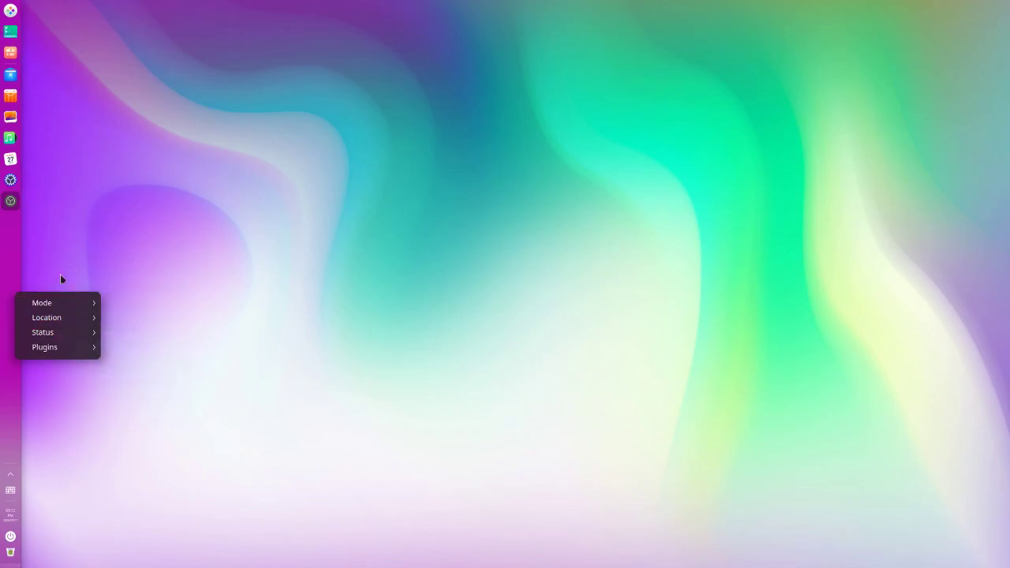
mouse_move(67, 354)
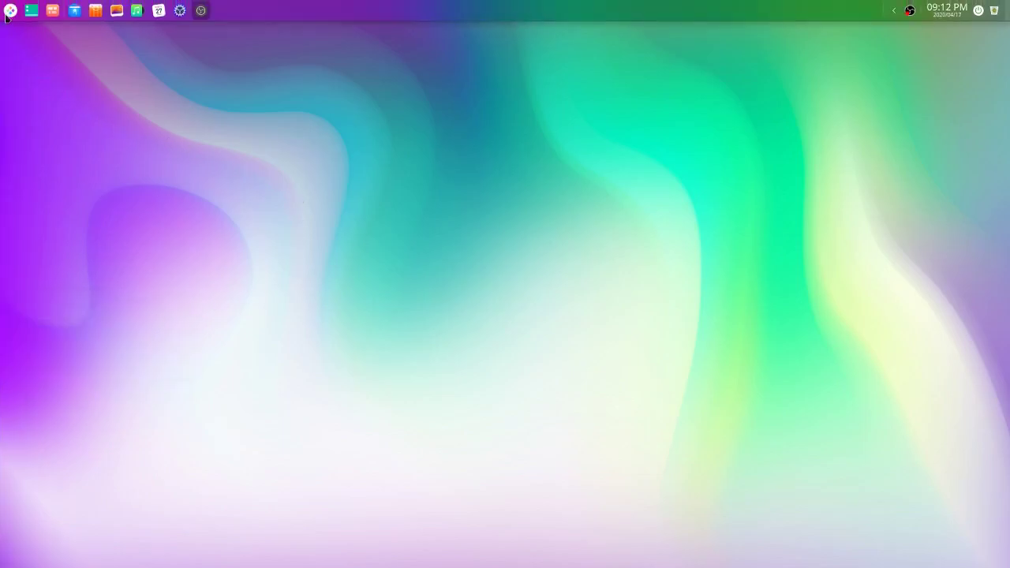
Step: Toggle the launcher, then move the dock from the top to the bottom edge
click(7, 12)
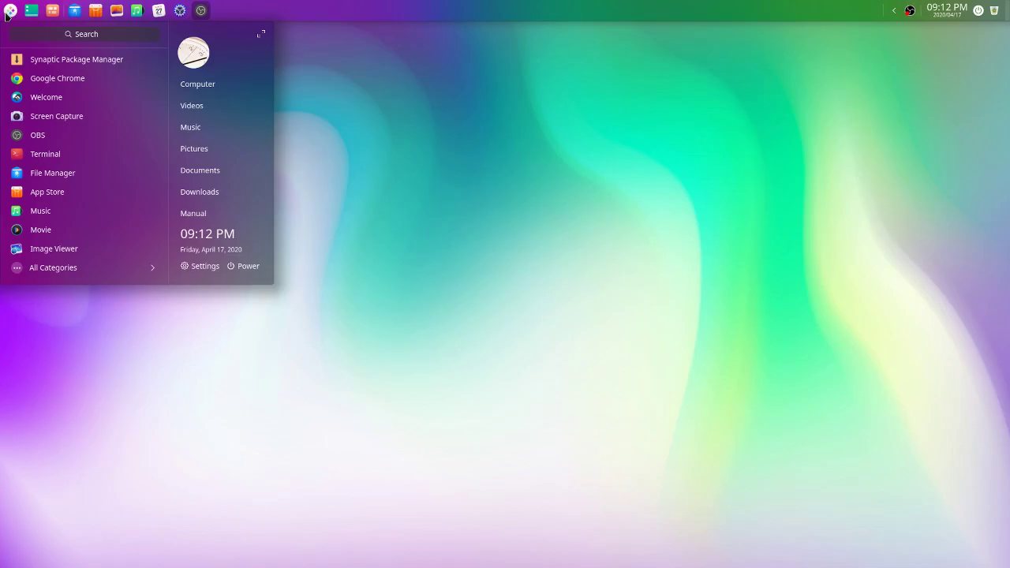
click(7, 15)
click(7, 14)
click(7, 15)
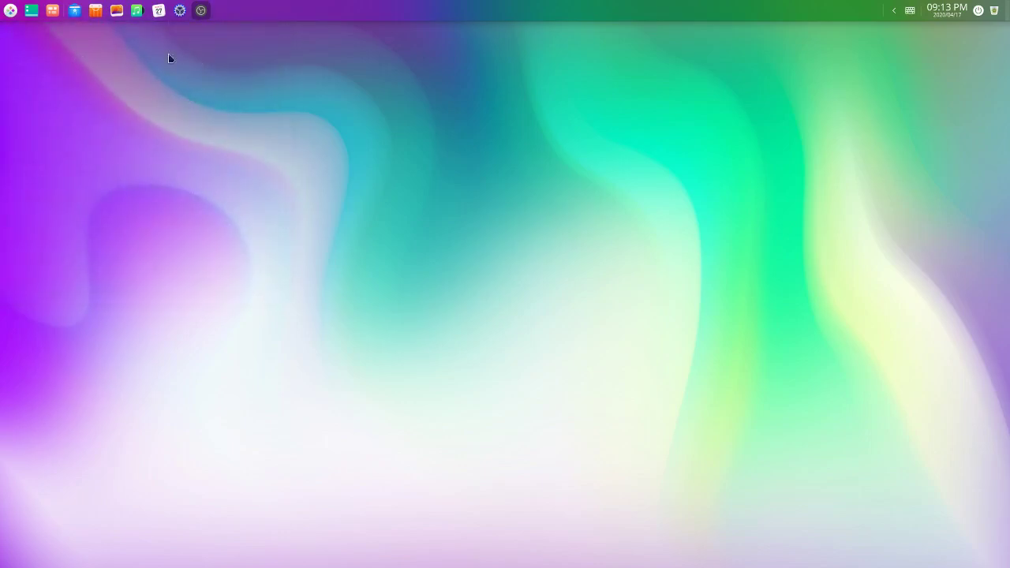
right_click(396, 14)
mouse_move(435, 26)
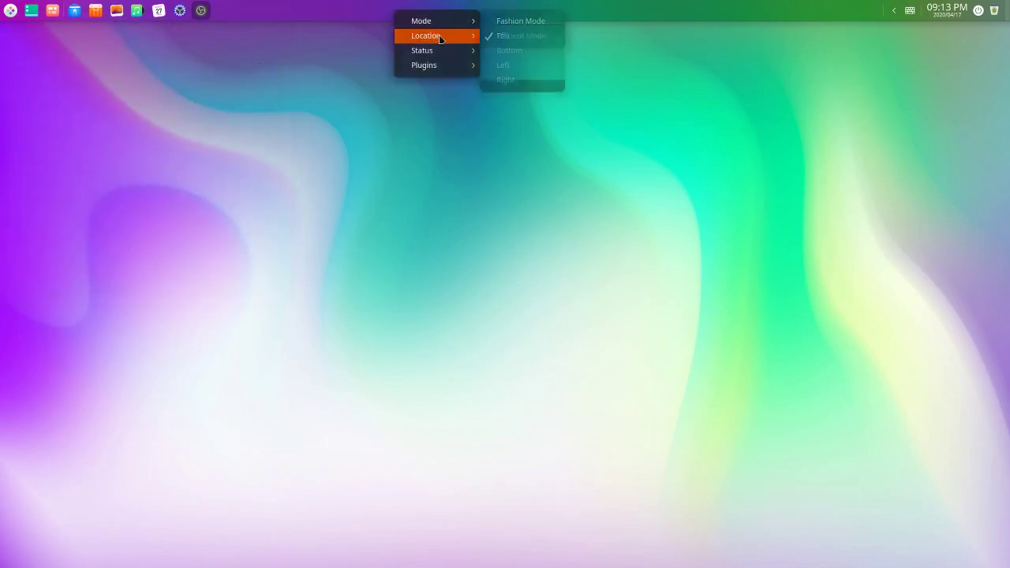
click(514, 51)
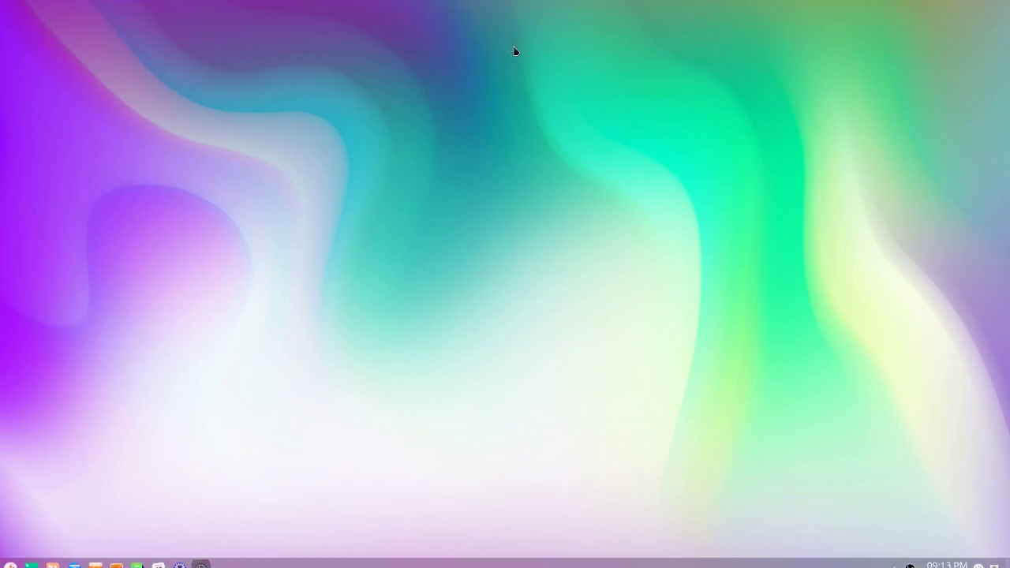
Step: Switch the dock to Fashion Mode with centred app icons
right_click(392, 557)
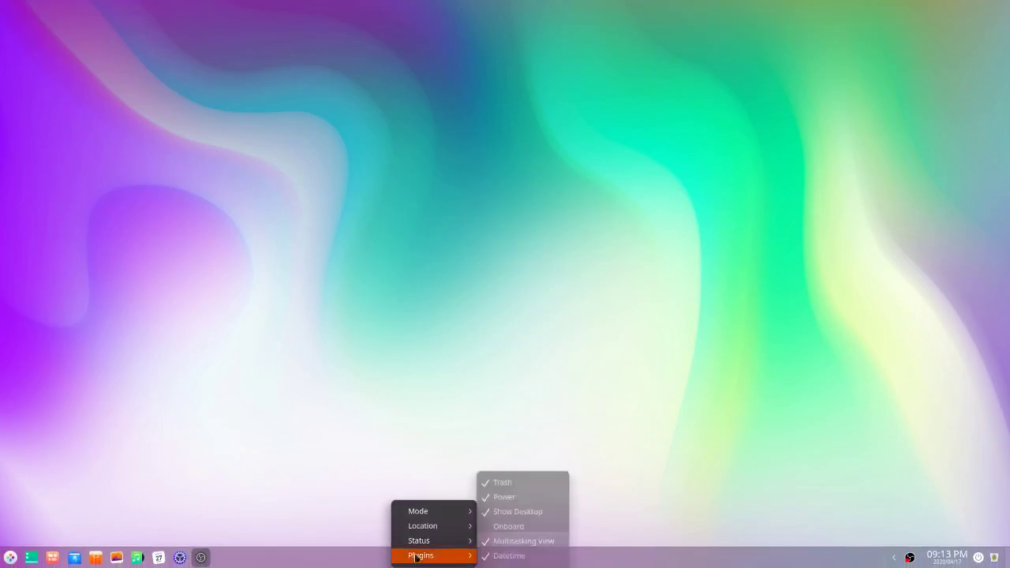
mouse_move(430, 513)
click(505, 511)
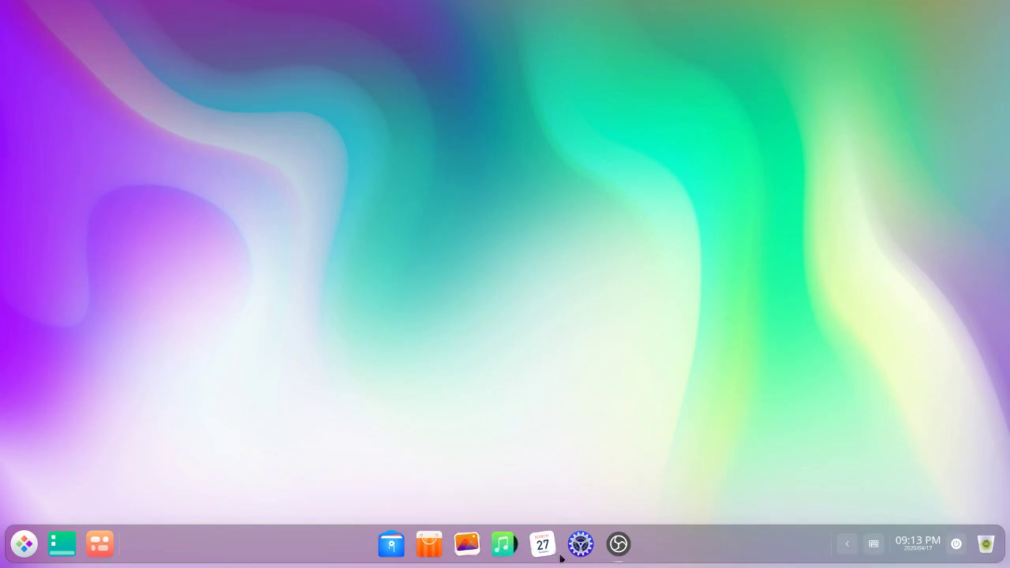
Step: In Control Center Personalization, choose Light theme, purple accent, and transparency 1 instead of 0.34
click(581, 543)
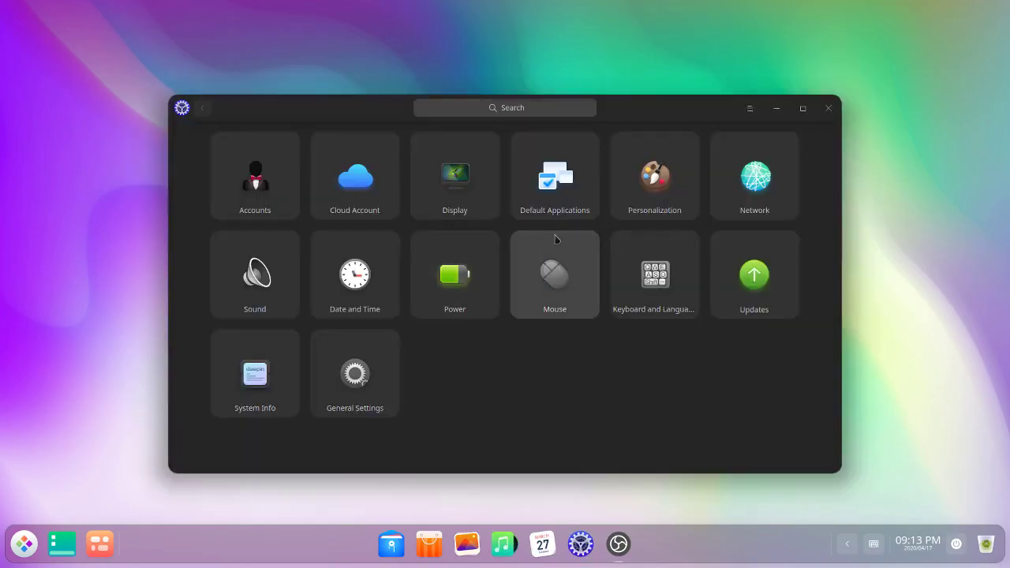
click(650, 183)
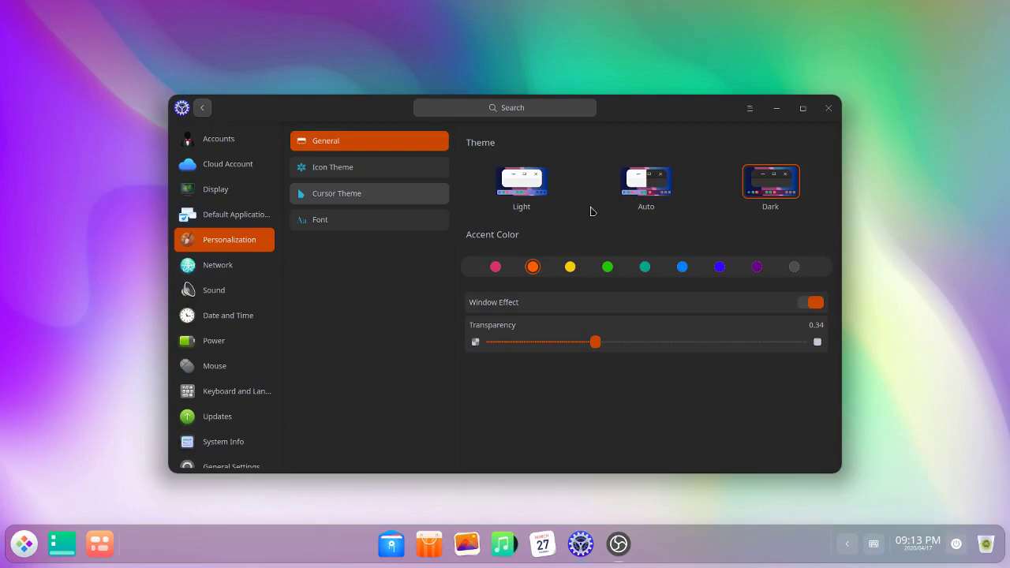
click(532, 189)
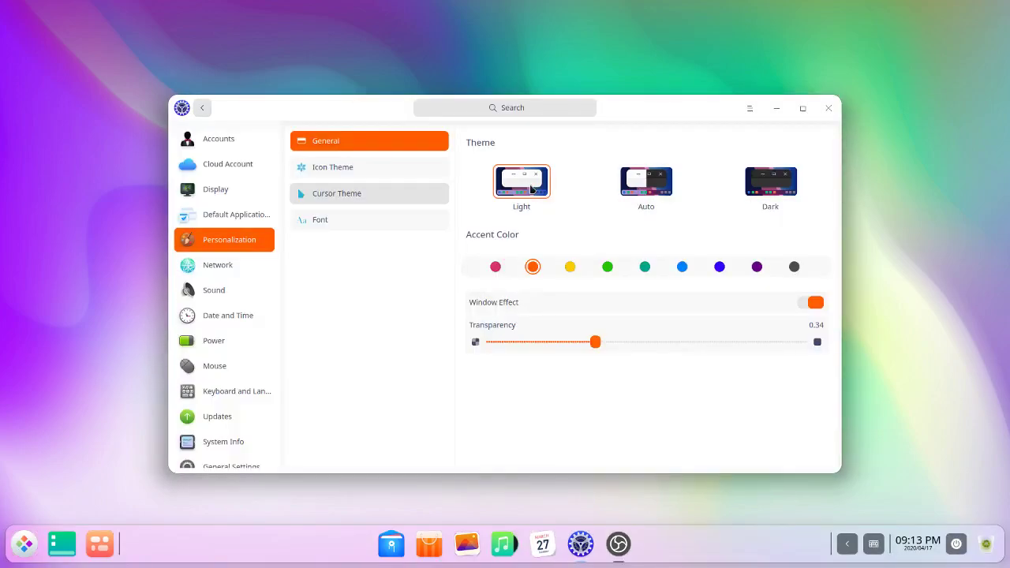
click(755, 266)
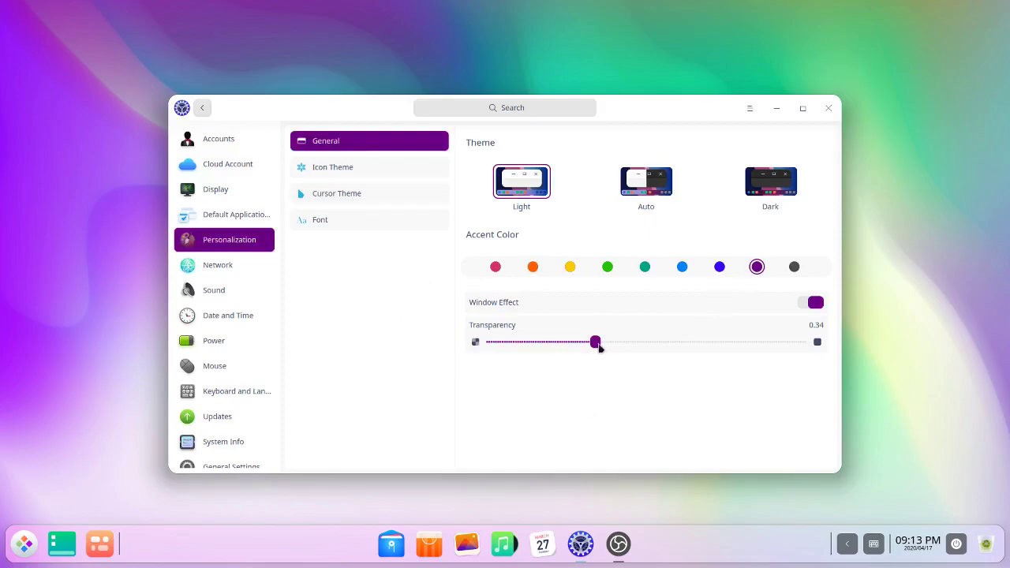
drag(597, 347, 837, 348)
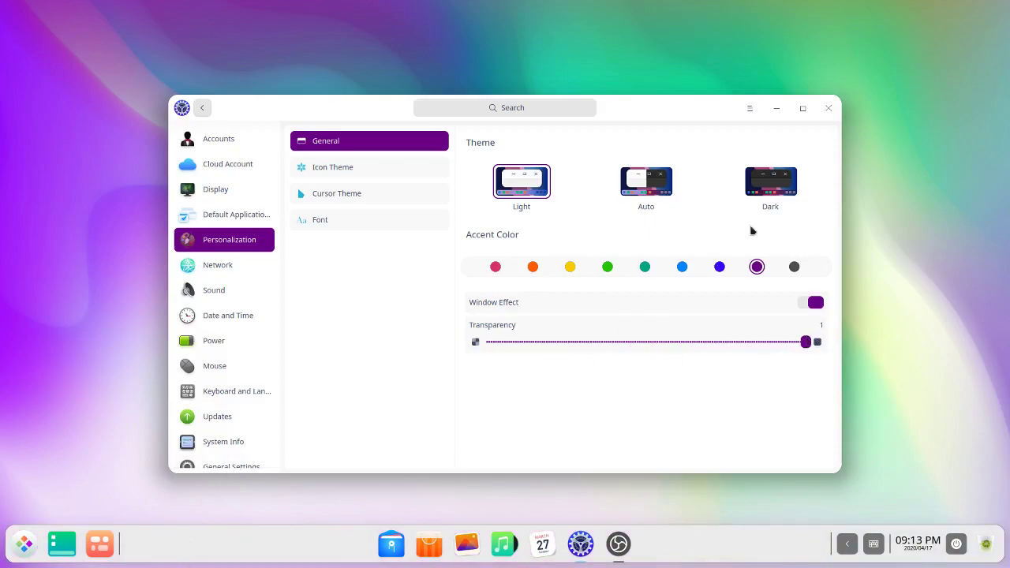
Step: Close the settings window and dismiss the launcher
click(828, 109)
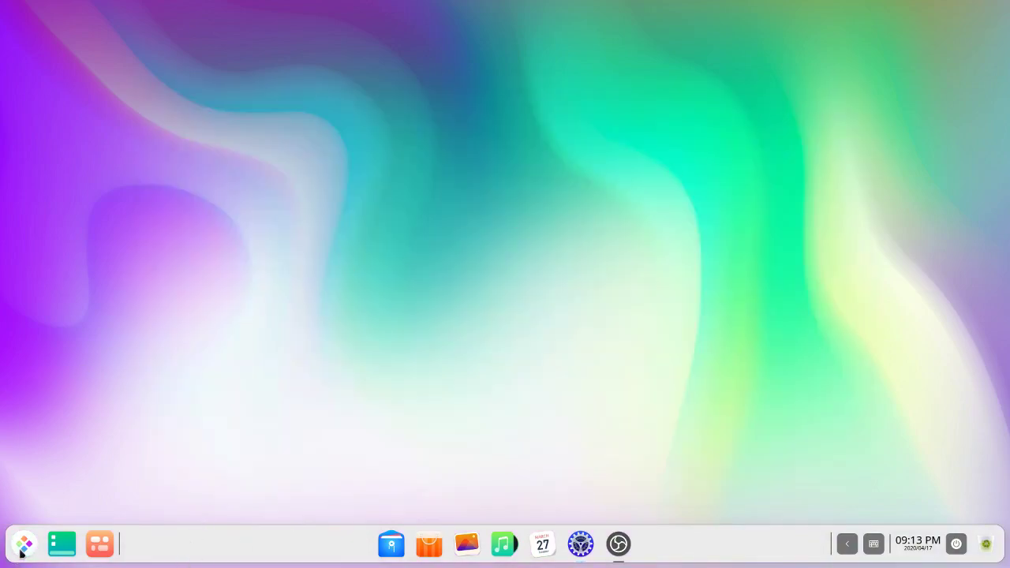
click(22, 547)
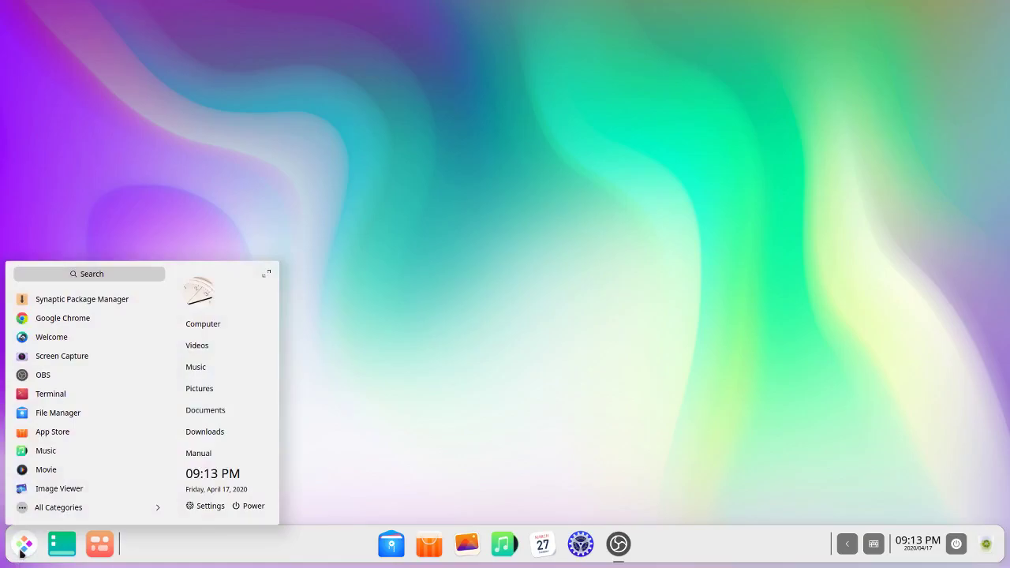
click(455, 410)
Step: Set the night-time desert dunes image as wallpaper via Wallpaper and Screensaver
right_click(455, 410)
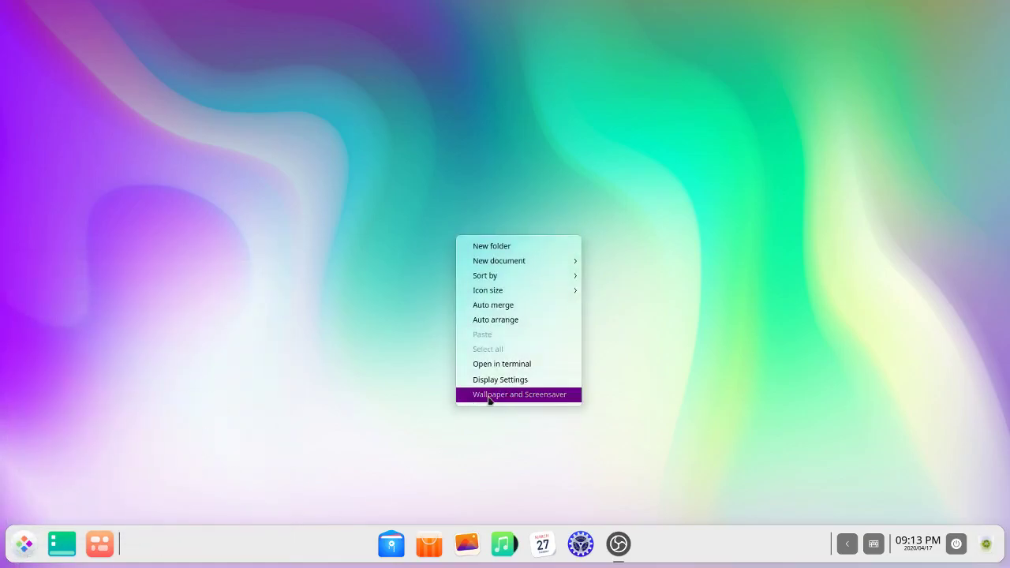
click(489, 395)
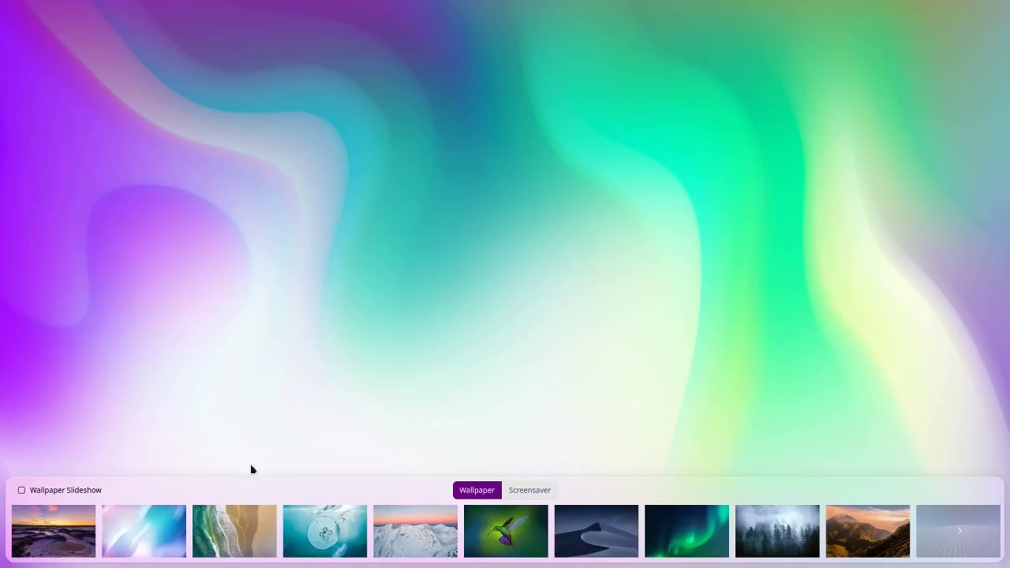
click(595, 539)
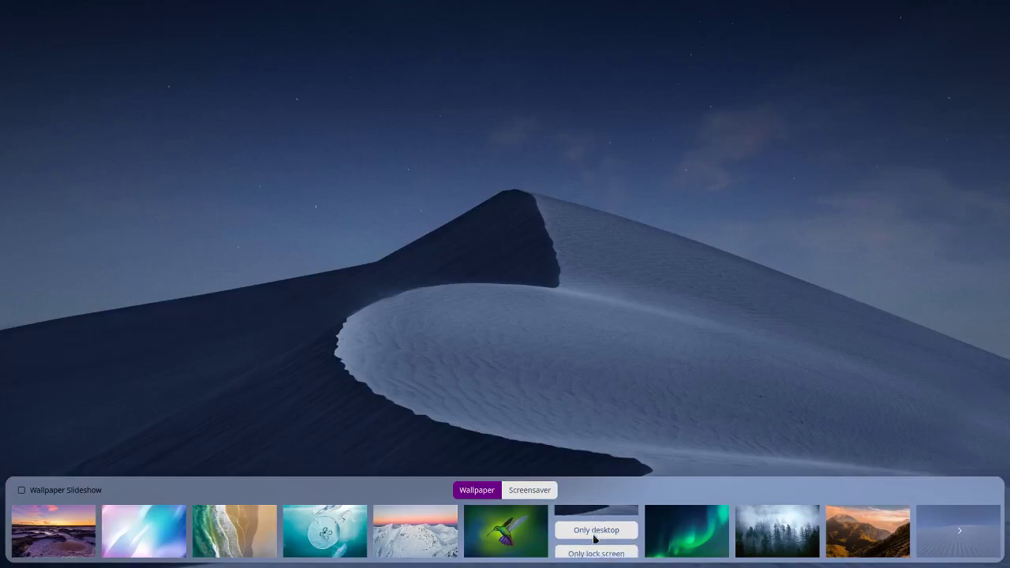
click(615, 301)
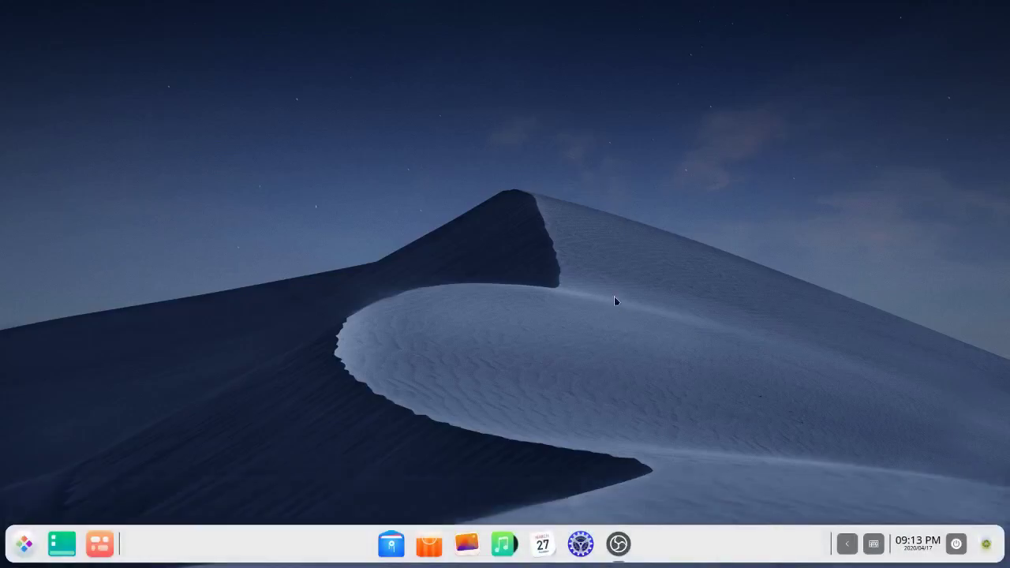
Step: Launch File Manager from the application launcher and dismiss the dock's settings menu
click(24, 545)
click(23, 550)
click(23, 550)
click(392, 545)
right_click(311, 556)
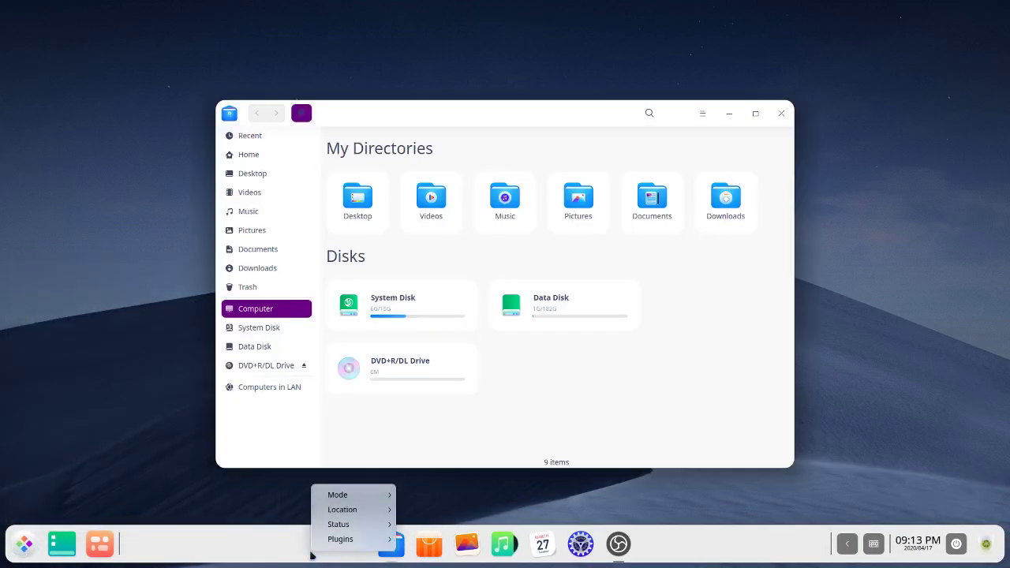
click(728, 276)
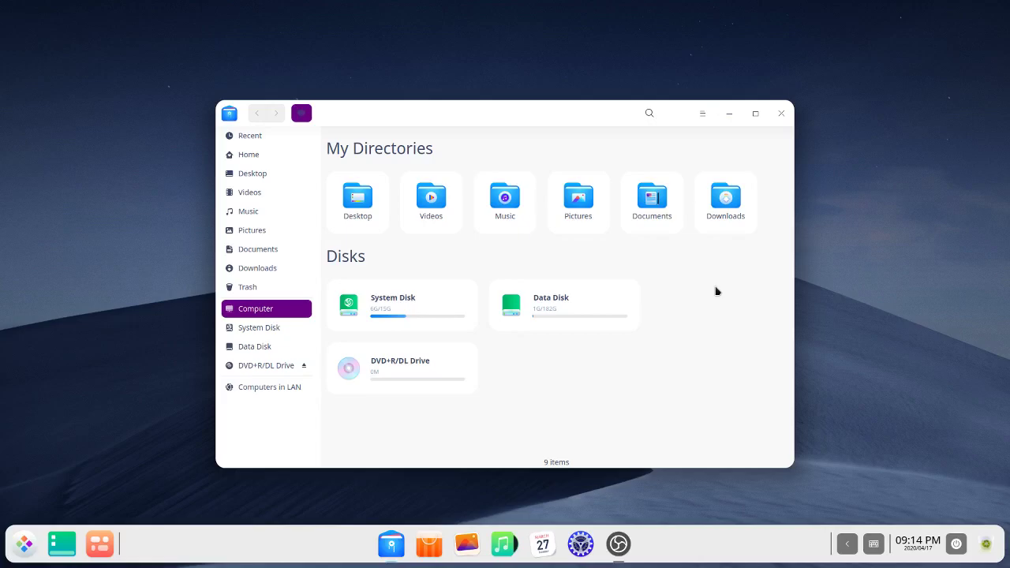
Step: Browse Recent, Desktop, Videos, Music, Pictures, Documents, Downloads and Trash, ending back in Home
click(250, 136)
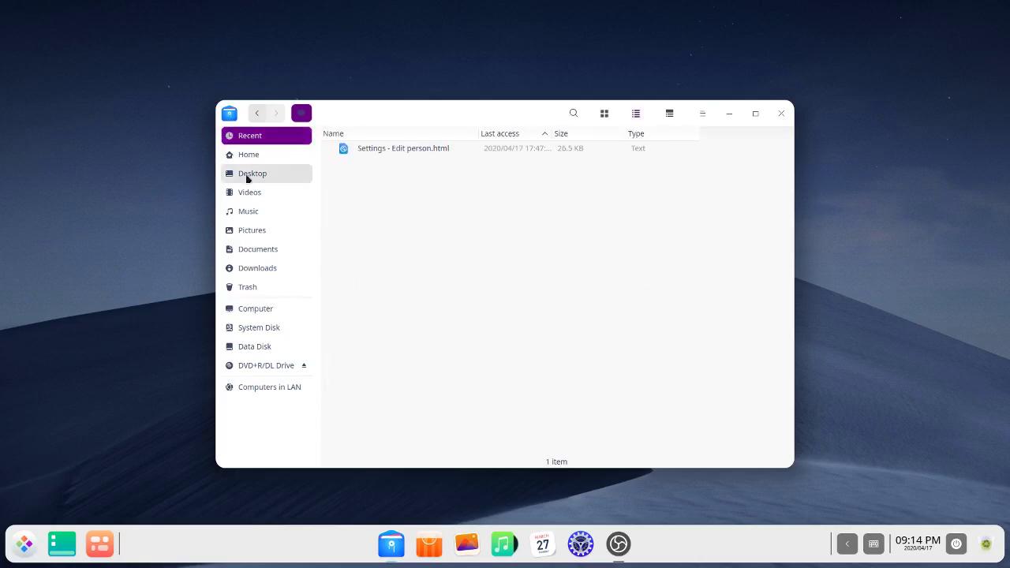
click(251, 157)
click(251, 178)
click(249, 194)
click(251, 213)
click(249, 233)
click(253, 250)
click(253, 269)
click(253, 290)
click(254, 157)
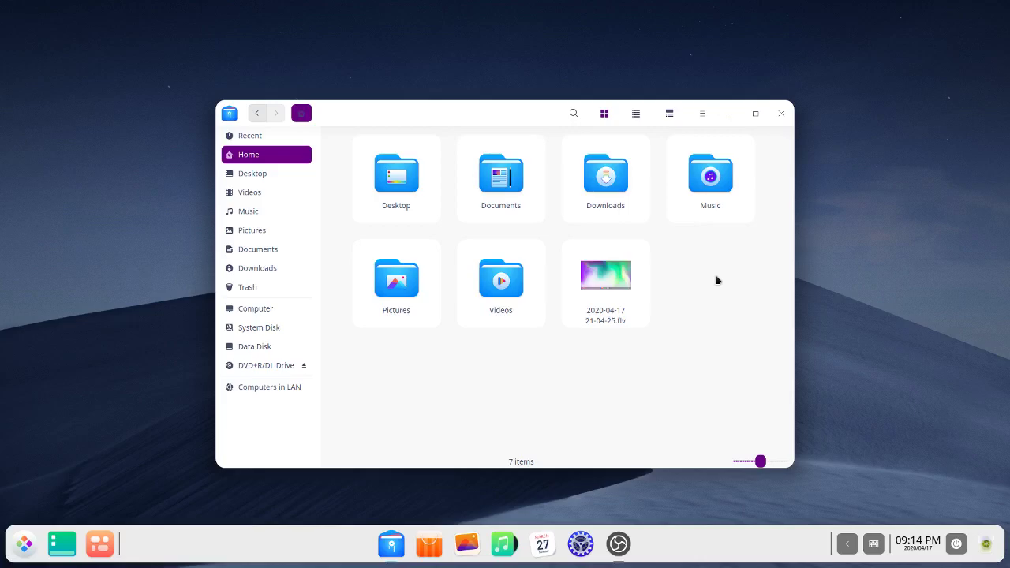
Step: Inspect the Desktop folder's context menu, then dismiss it and deselect the folder
right_click(418, 187)
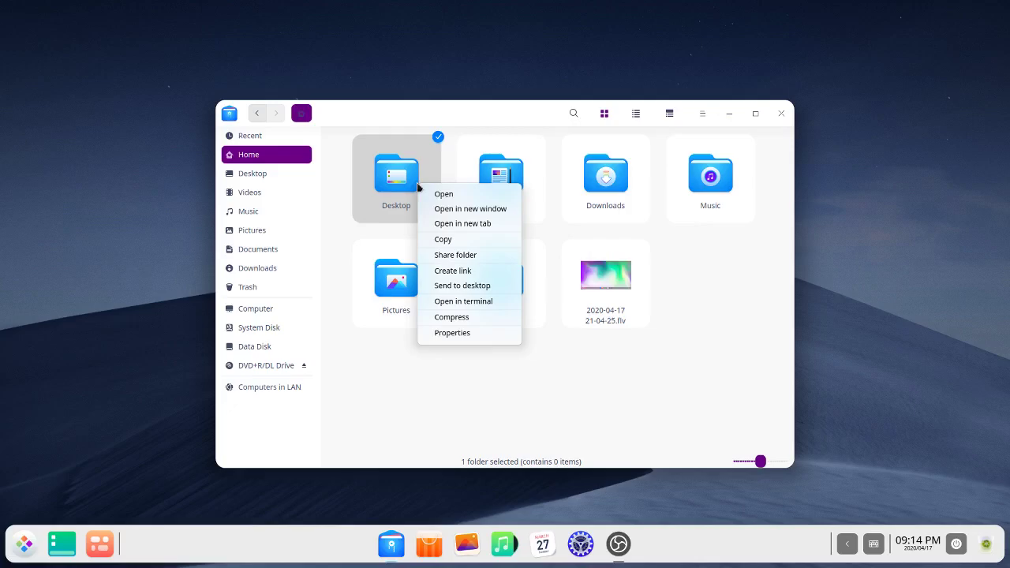
click(417, 362)
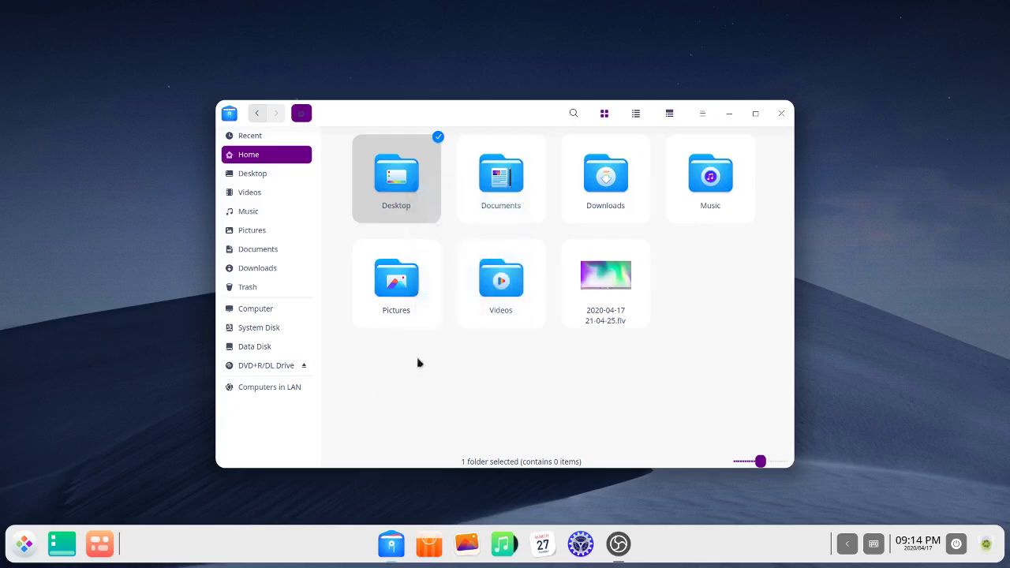
click(432, 351)
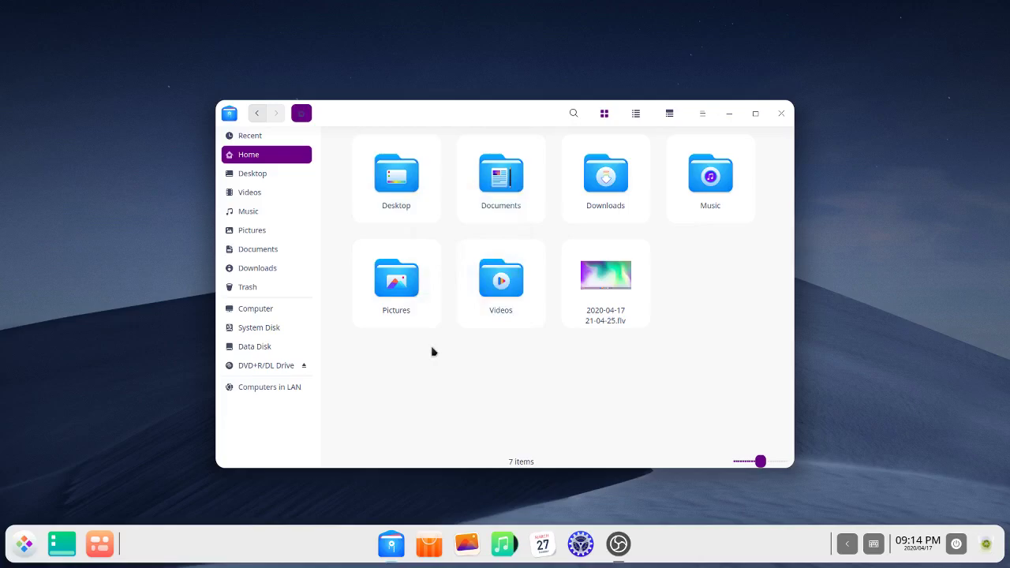
Step: Scroll through the file manager's Basic and Advanced settings, then close the Settings dialog
click(702, 115)
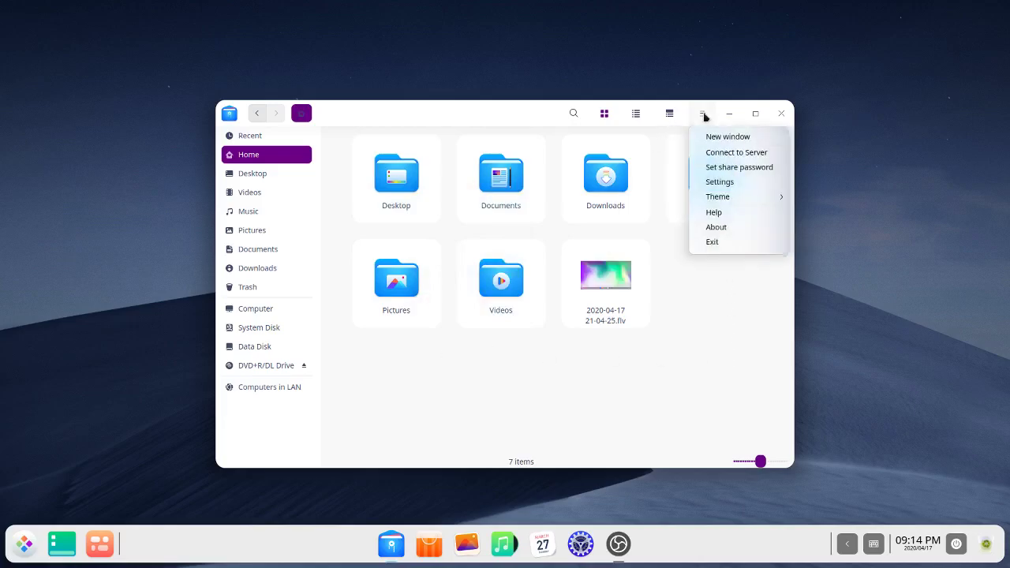
click(719, 181)
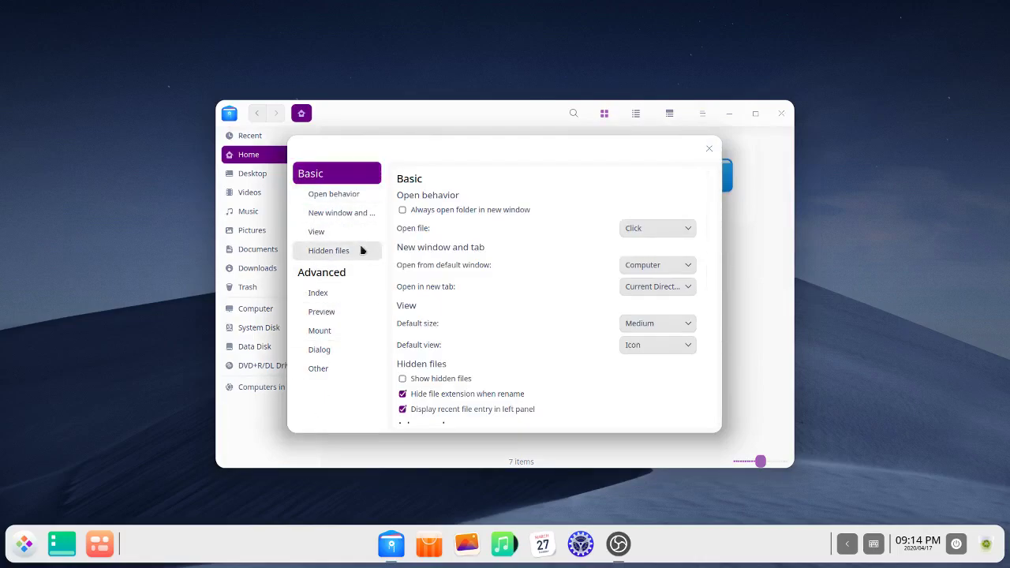
scroll(516, 255, down, 6)
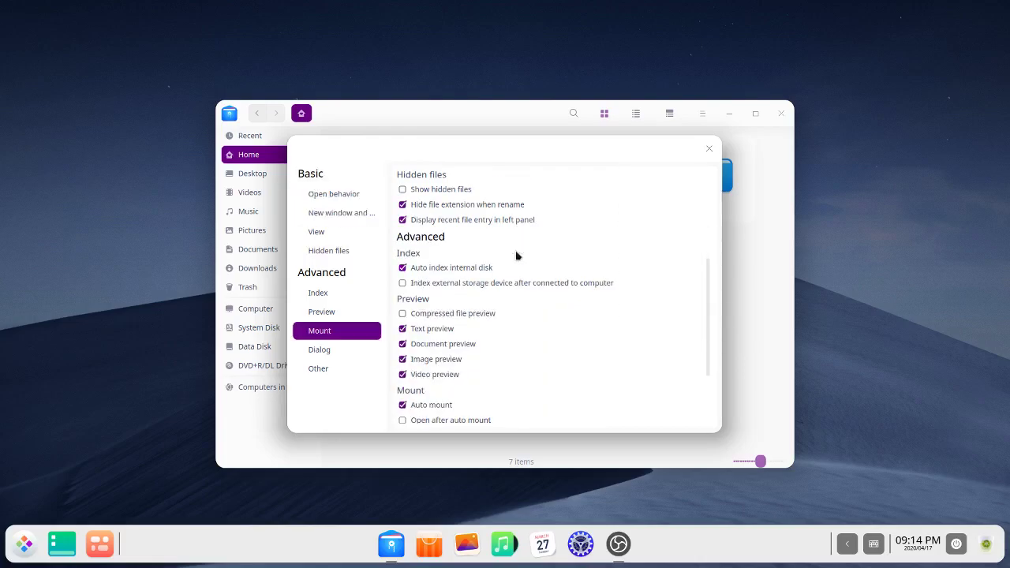
scroll(516, 255, up, 6)
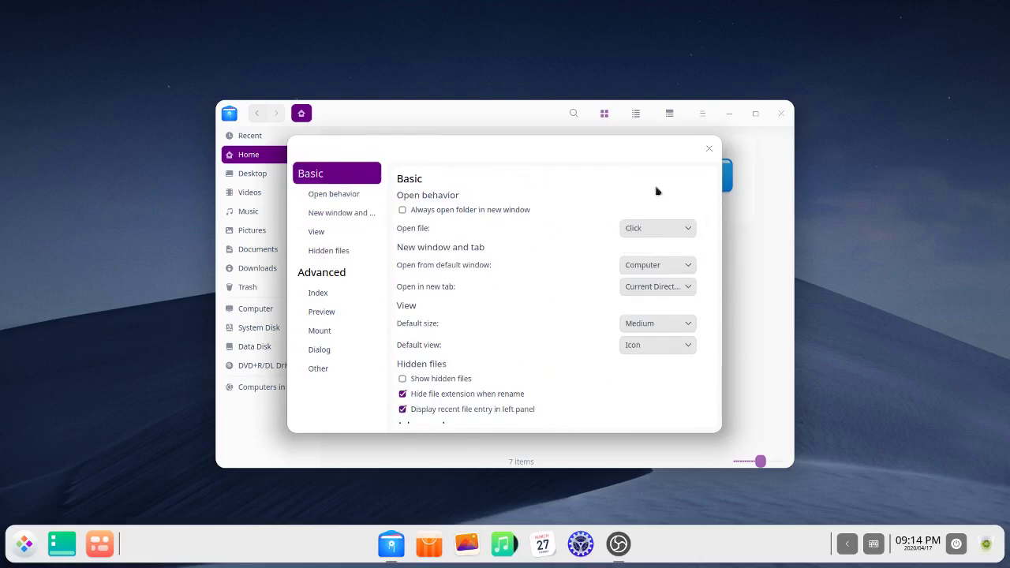
click(708, 148)
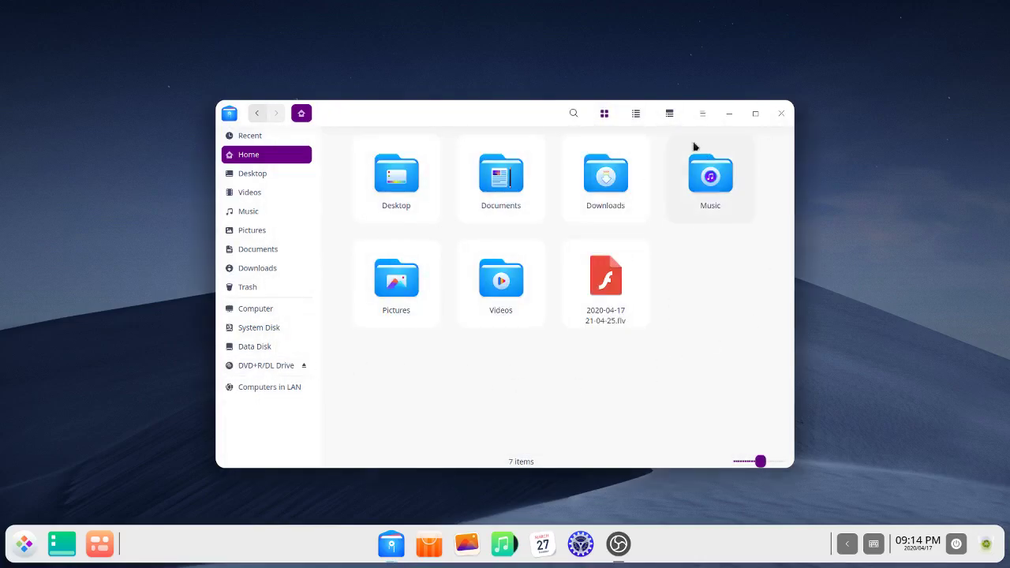
Step: Close File Manager, view Calendar's April 2020 month and close it, then bring up the dock's options
click(781, 115)
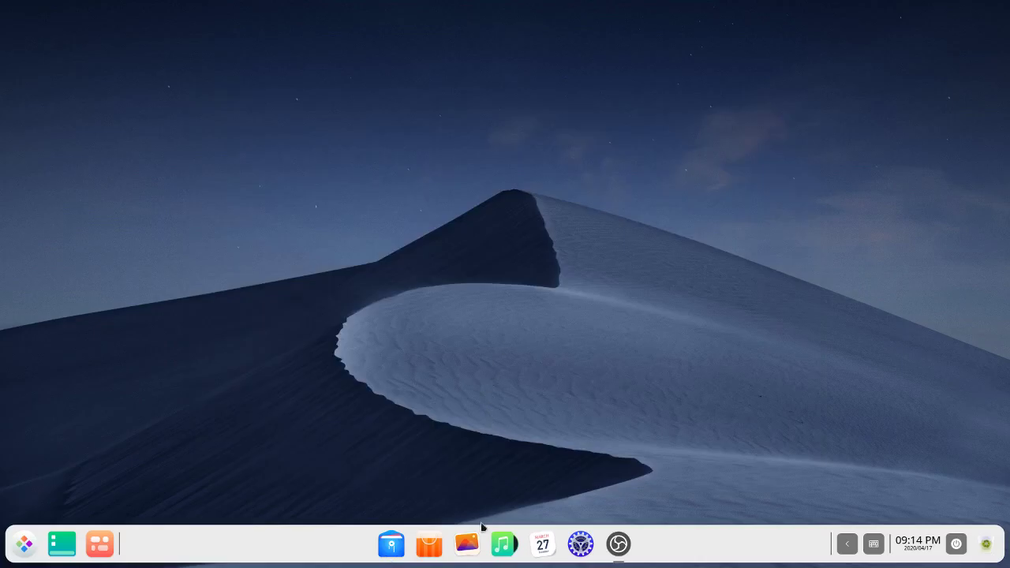
click(469, 543)
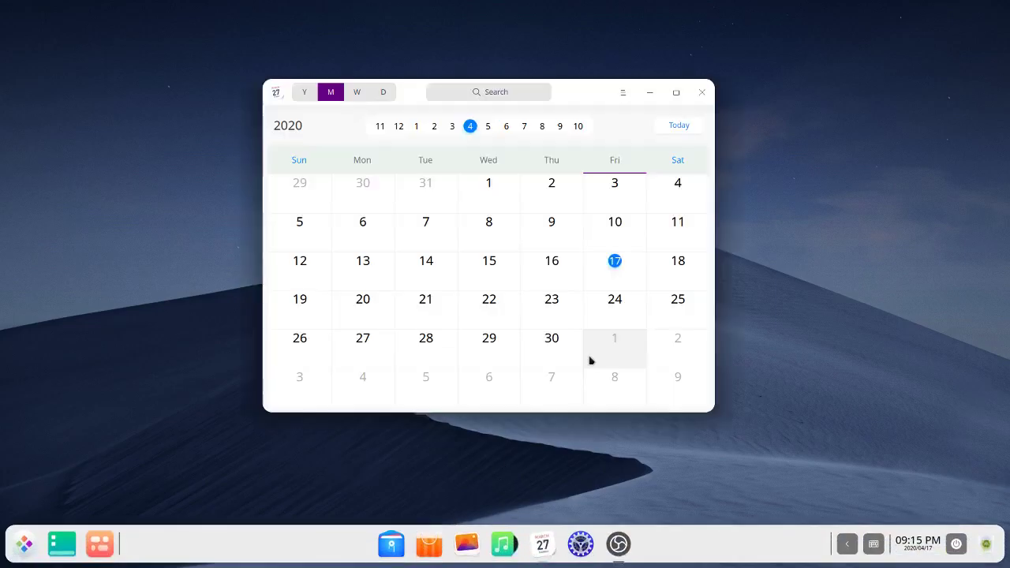
click(702, 92)
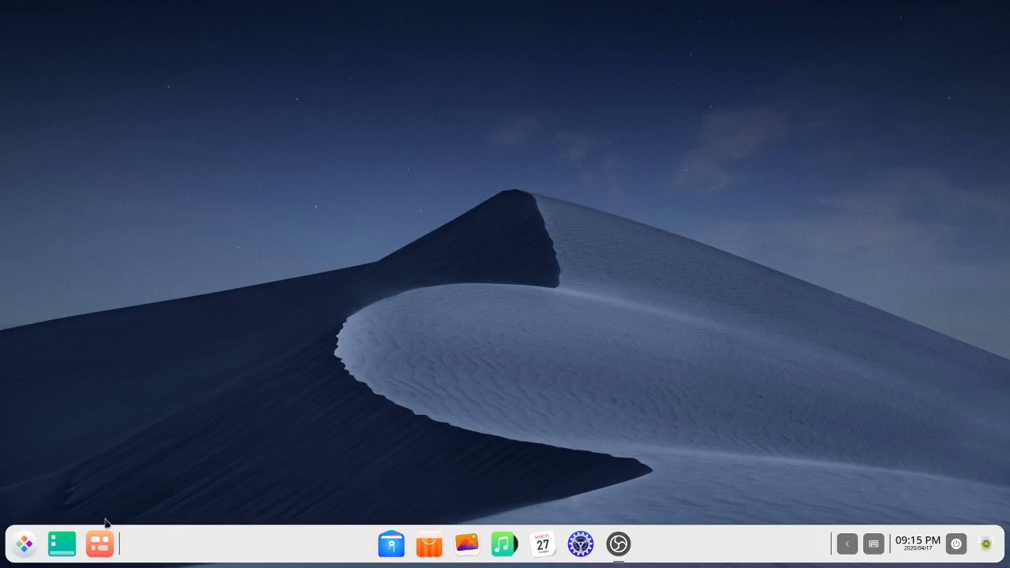
right_click(260, 552)
Step: In Personalization, pick the Dark theme and try yellow and orange accents before settling on pink
mouse_move(305, 510)
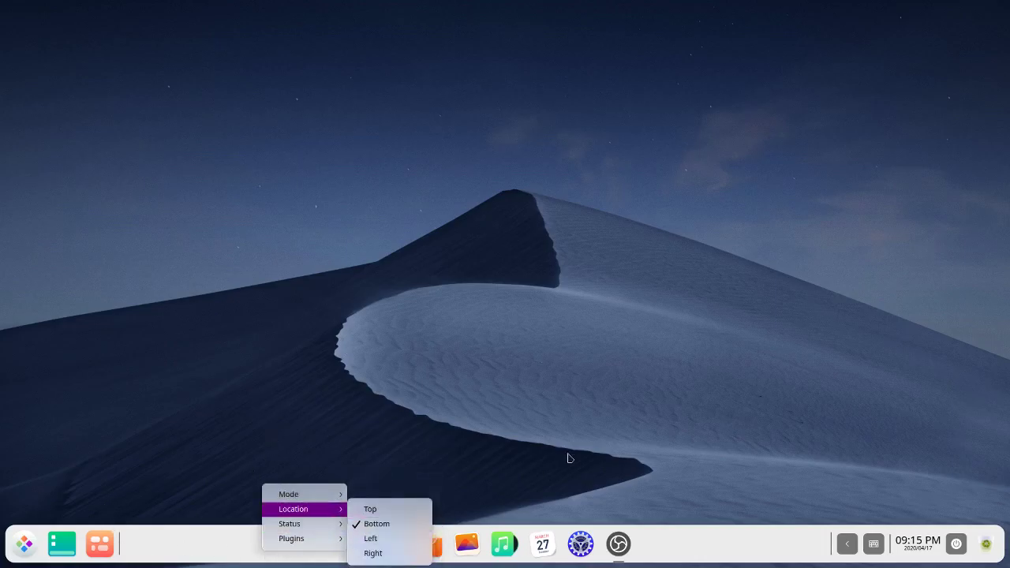
click(580, 544)
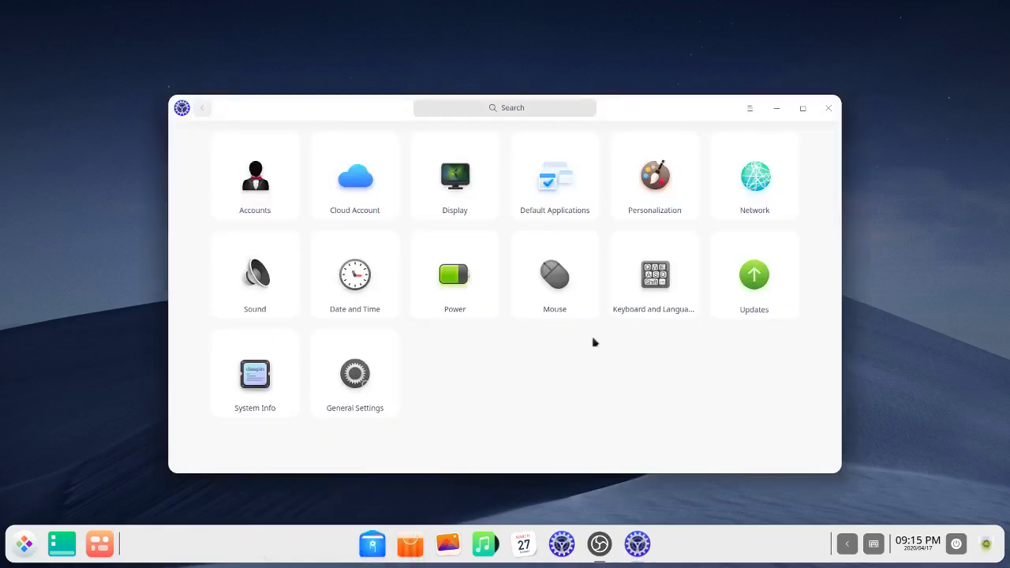
click(682, 162)
click(777, 182)
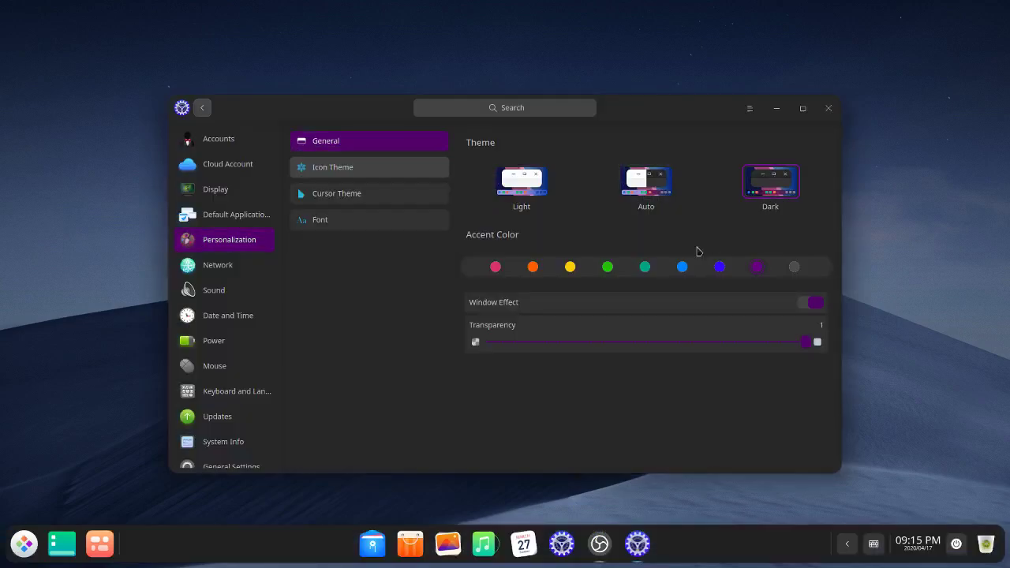
click(569, 268)
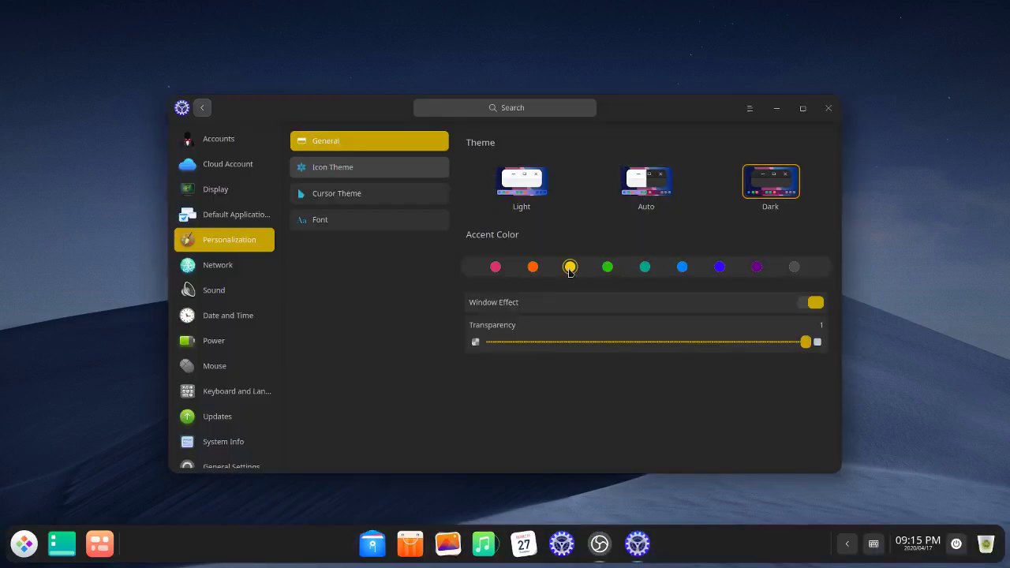
click(533, 268)
click(495, 269)
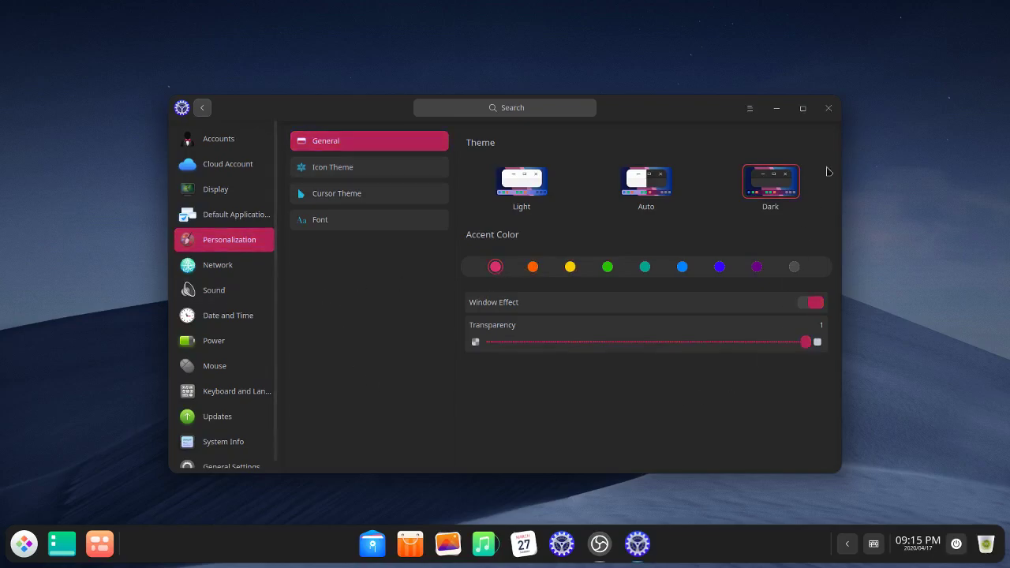
Step: Close Control Center, open Music with its empty library, and quit it via Exit
click(827, 110)
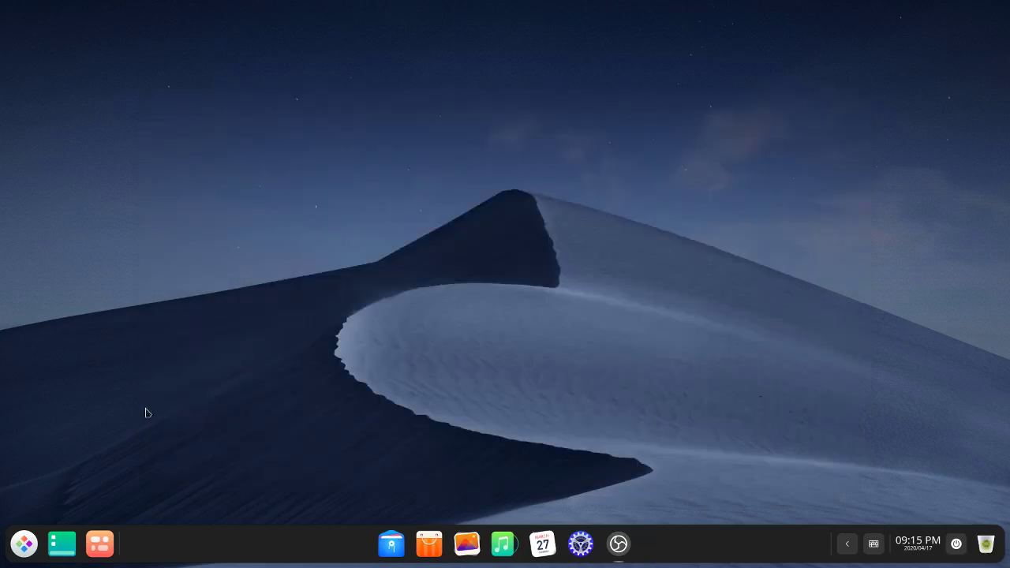
click(37, 543)
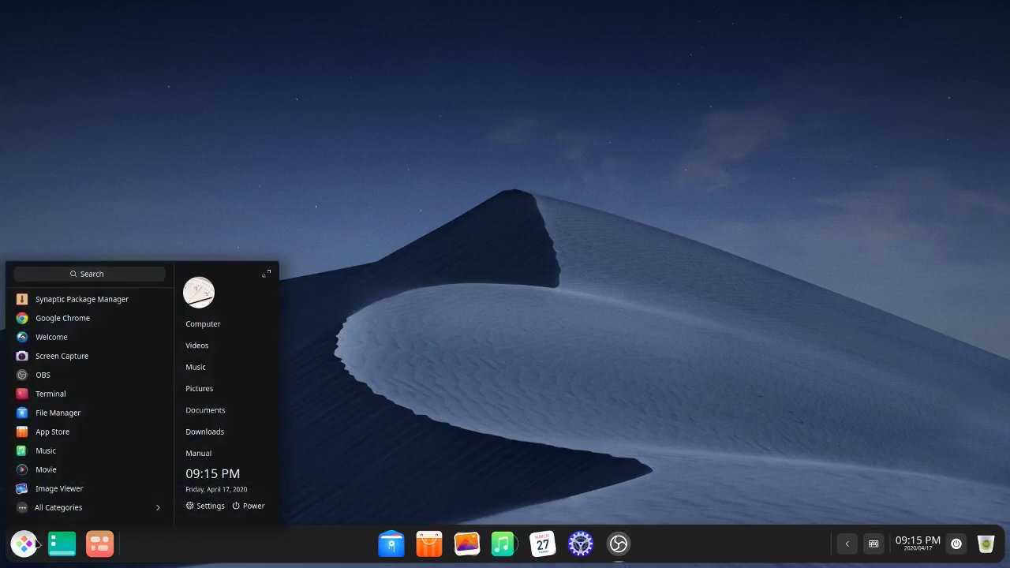
click(45, 450)
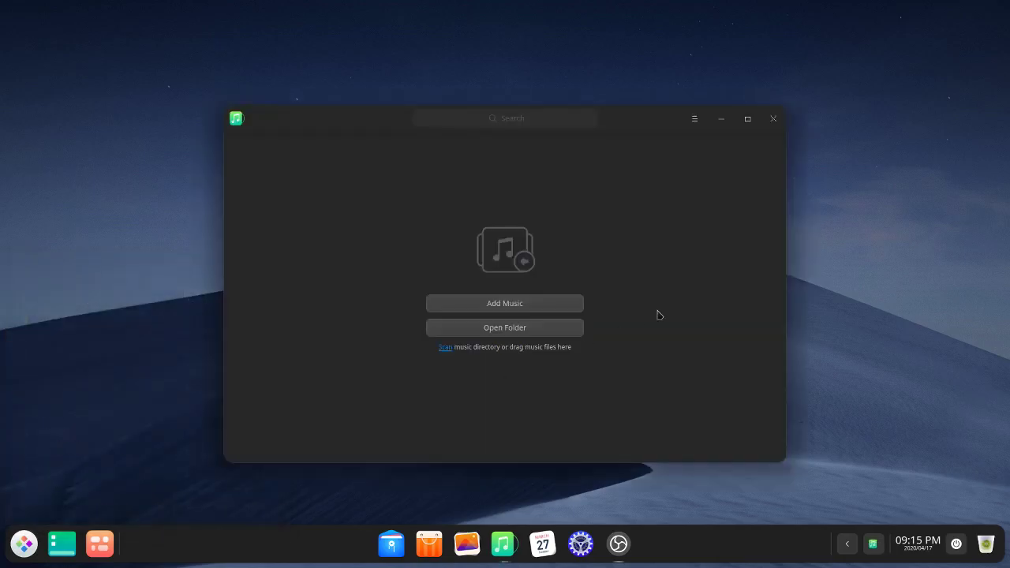
click(773, 120)
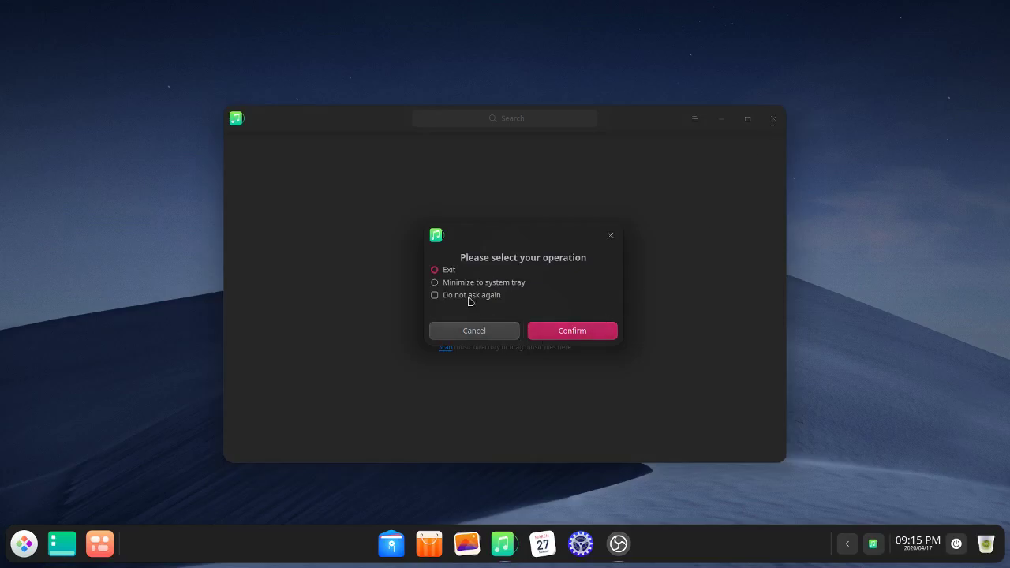
click(579, 331)
Step: Open and close Calendar, then bring up the Control Center overview
click(542, 544)
click(706, 95)
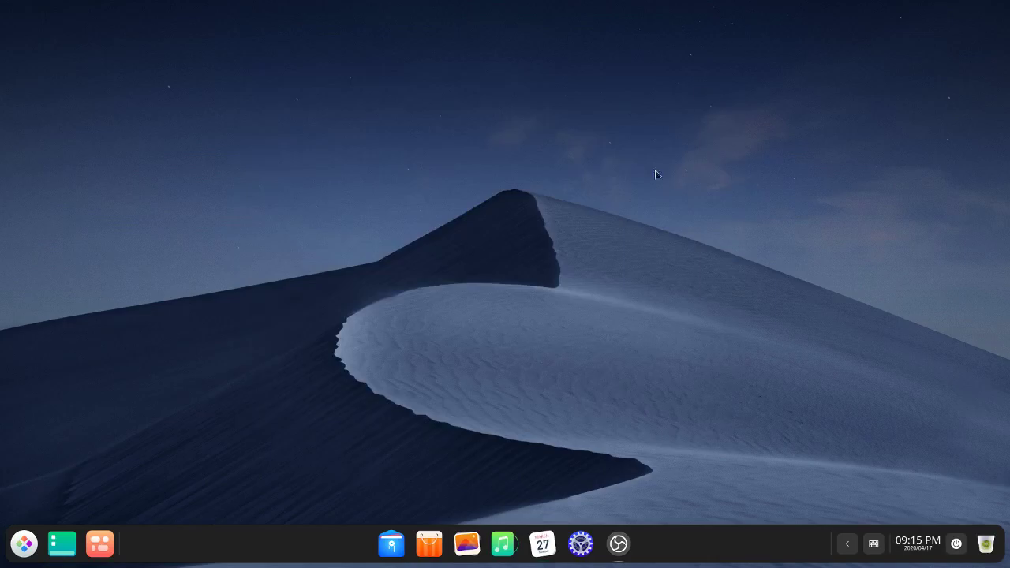
click(580, 543)
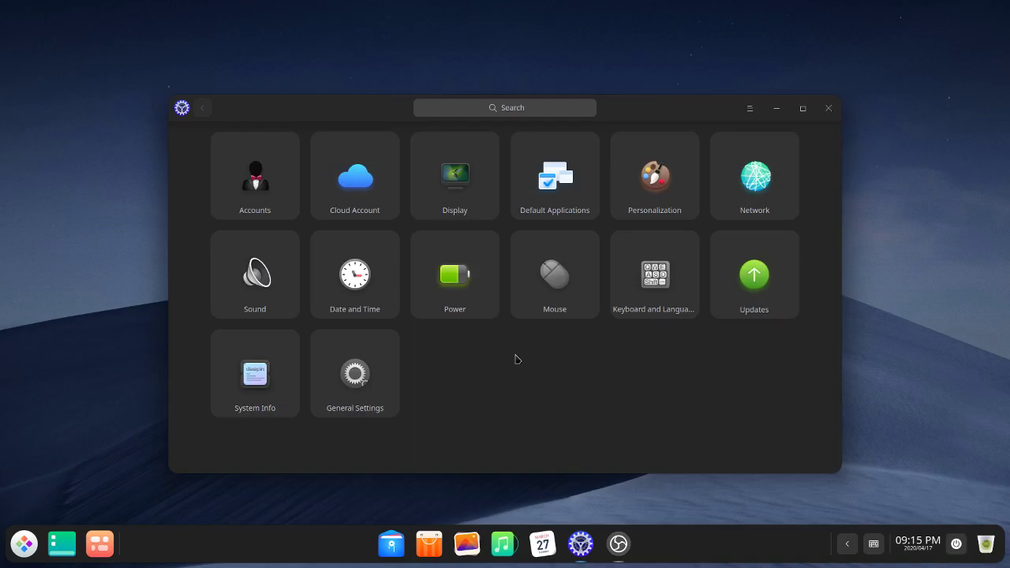
Step: View the Date and Time page, then the Power page, and maximize the Control Center
click(383, 311)
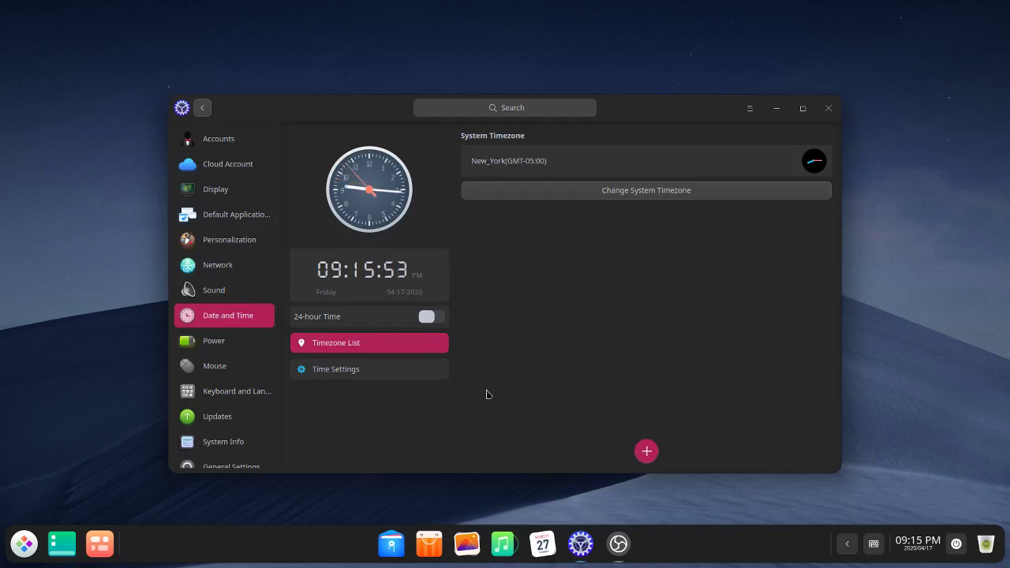
click(212, 349)
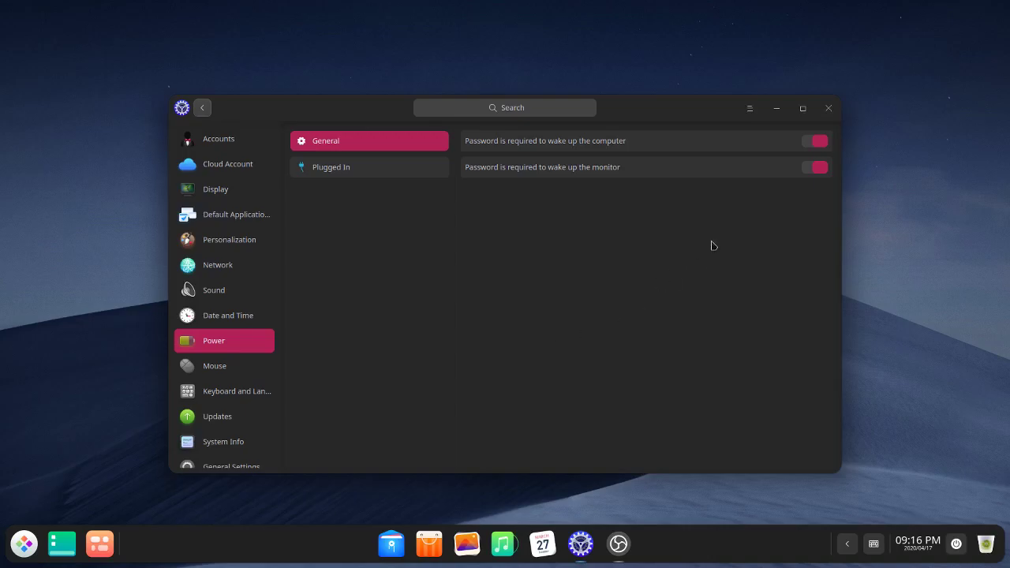
click(802, 107)
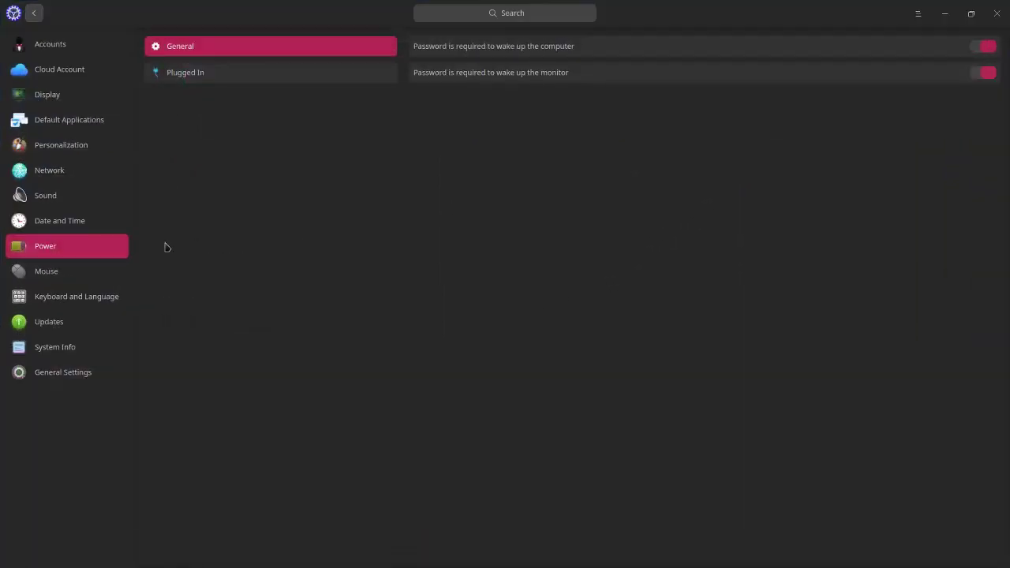
Step: Restore Control Center and step through Display's Brightness, Display Scaling and Refresh Rate (60Hz) pages
click(945, 14)
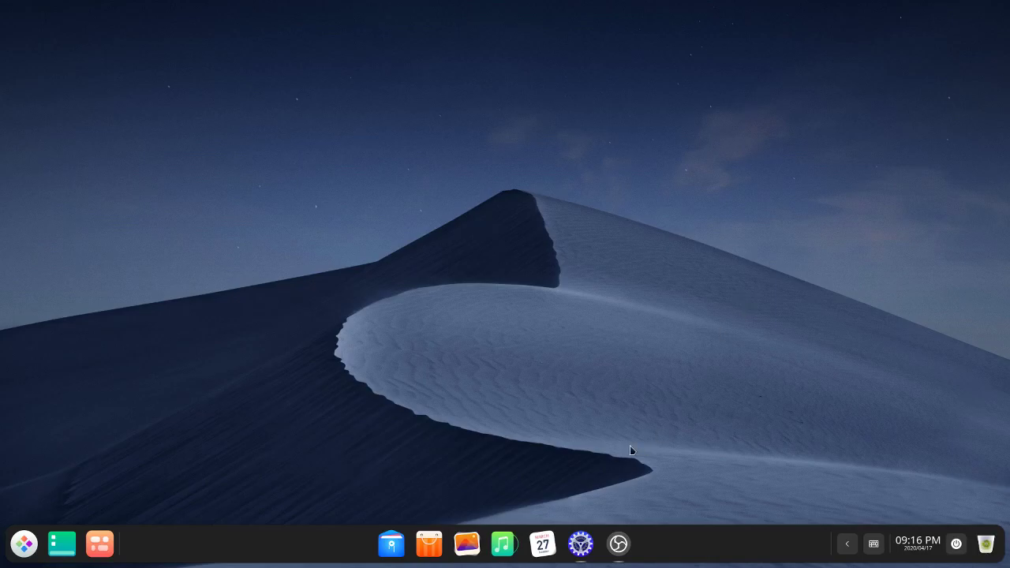
click(581, 543)
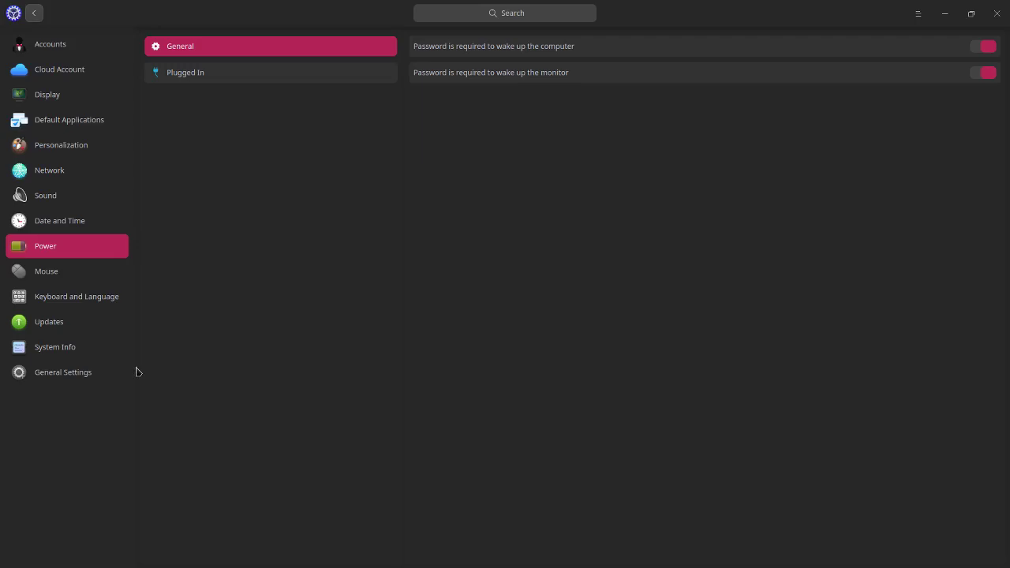
click(59, 95)
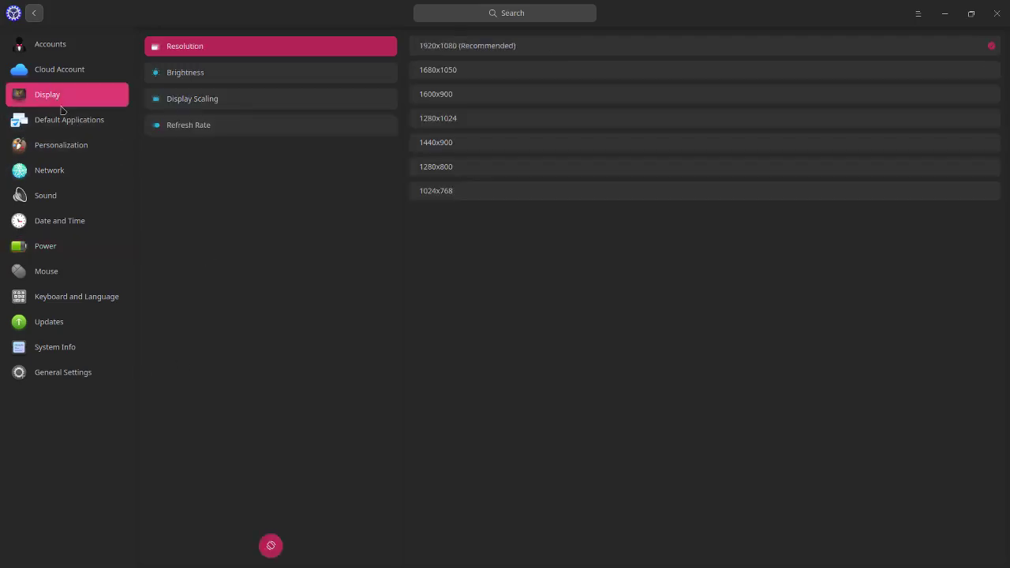
click(197, 73)
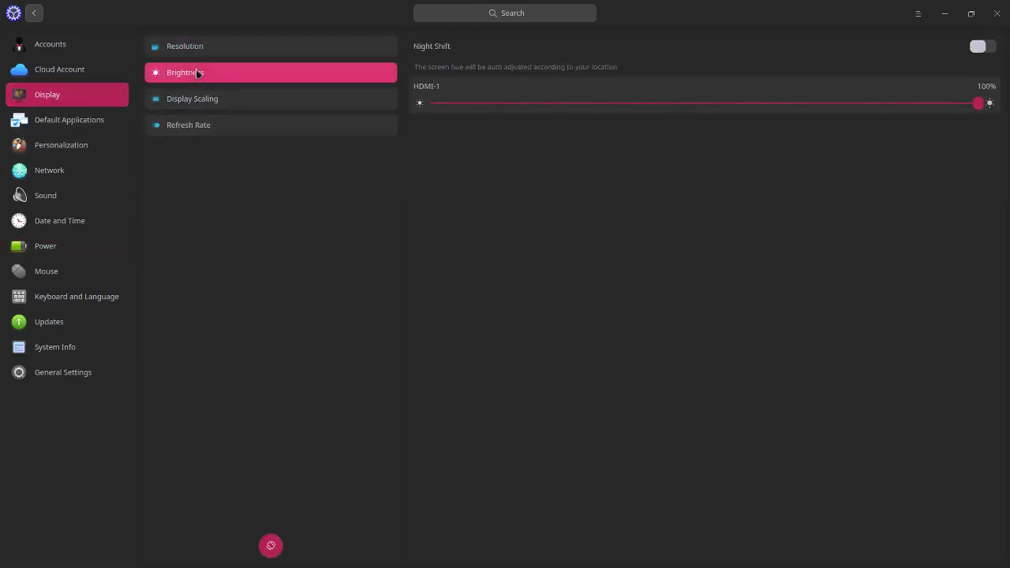
click(225, 97)
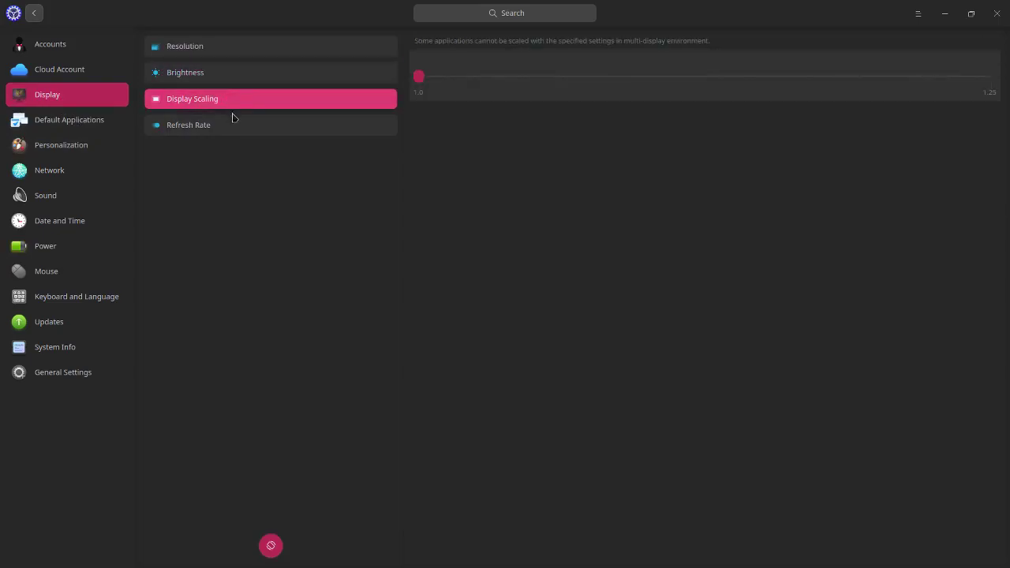
click(234, 128)
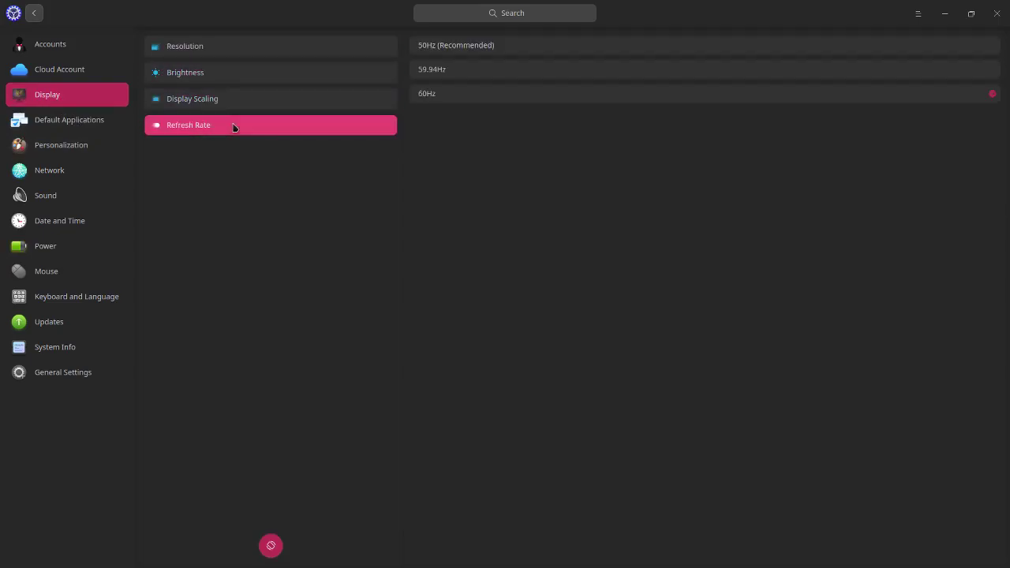
Step: Check the cloud account page, Accounts' preset avatars and Default Applications, then close Control Center
click(93, 73)
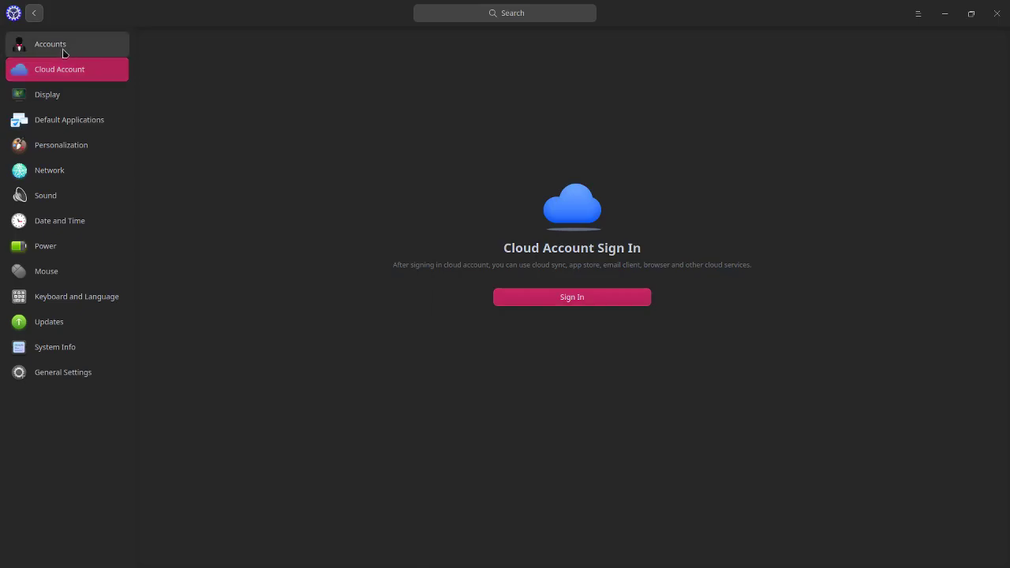
click(63, 49)
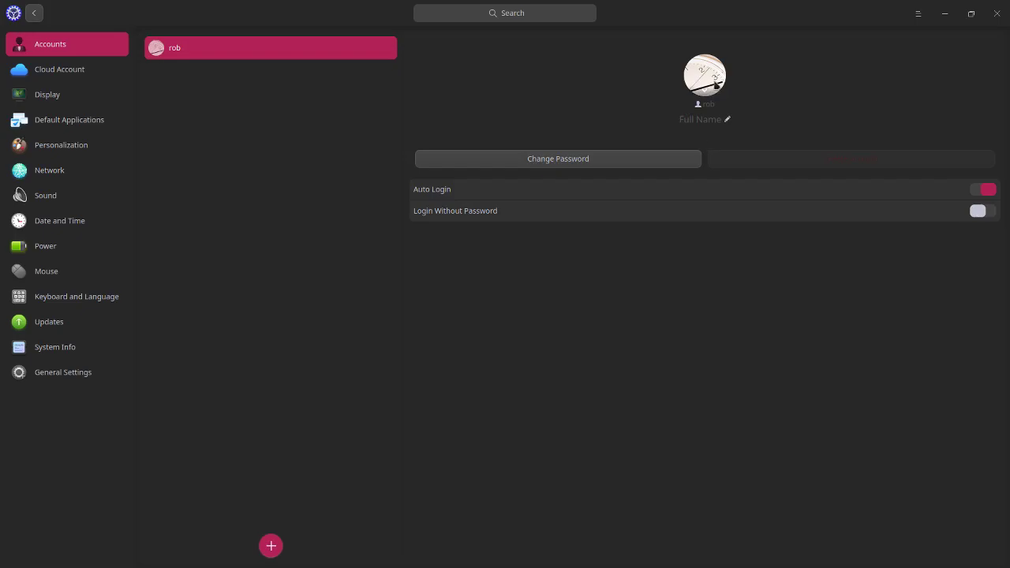
click(715, 82)
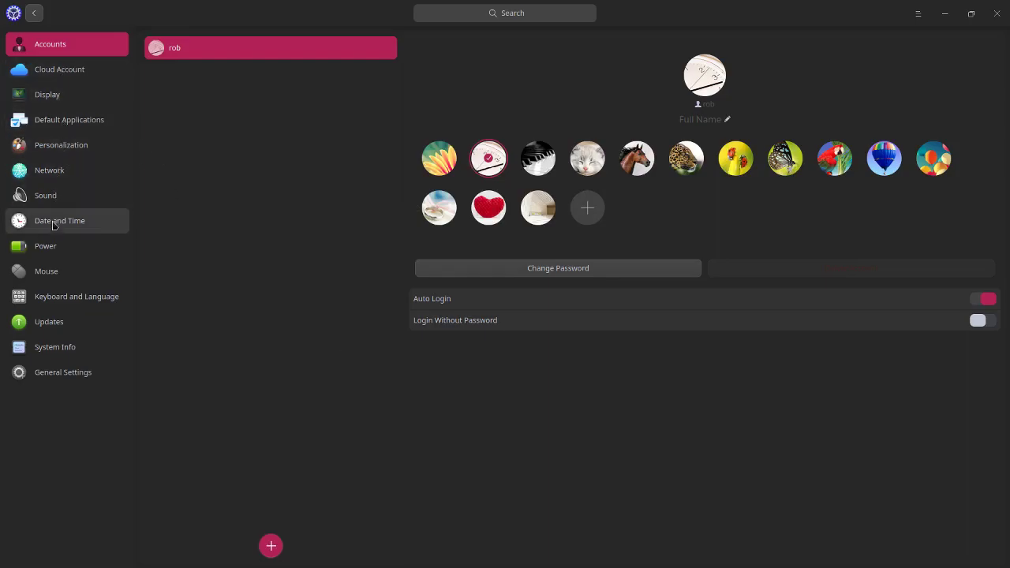
click(46, 124)
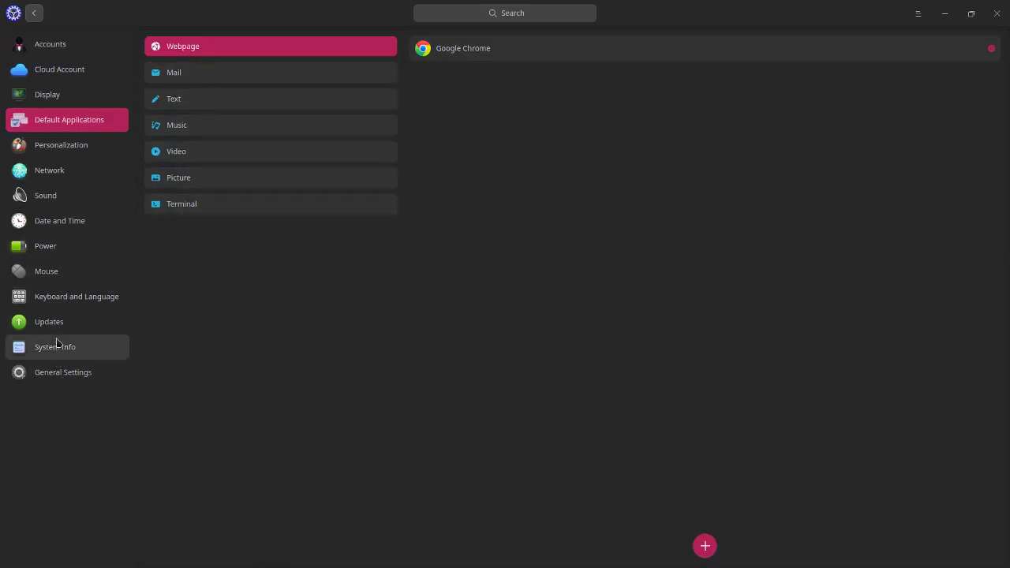
click(997, 14)
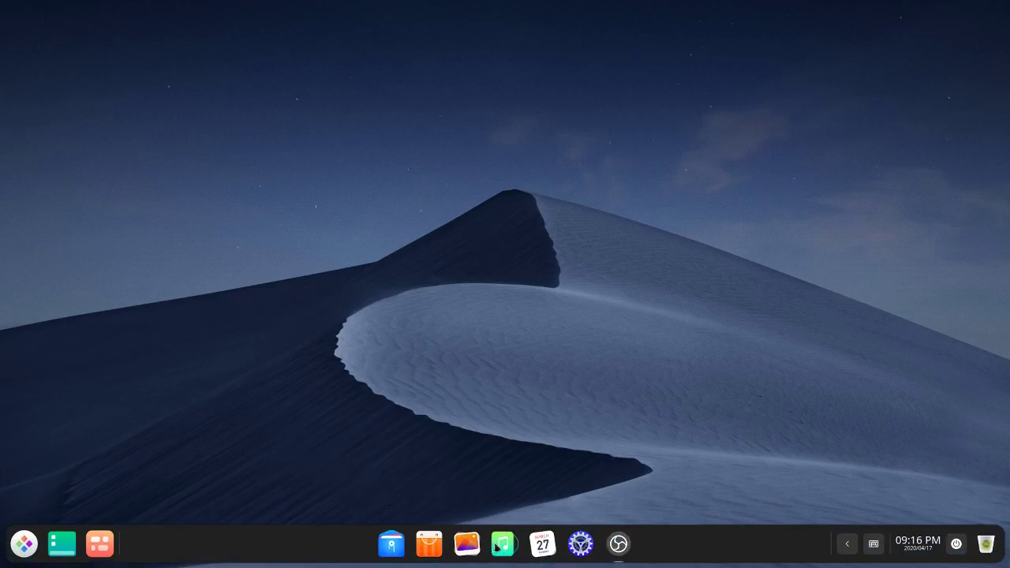
Step: Open and close Calendar, Music and Album, confirming Music's Exit, then reopen File Manager and Album
click(545, 544)
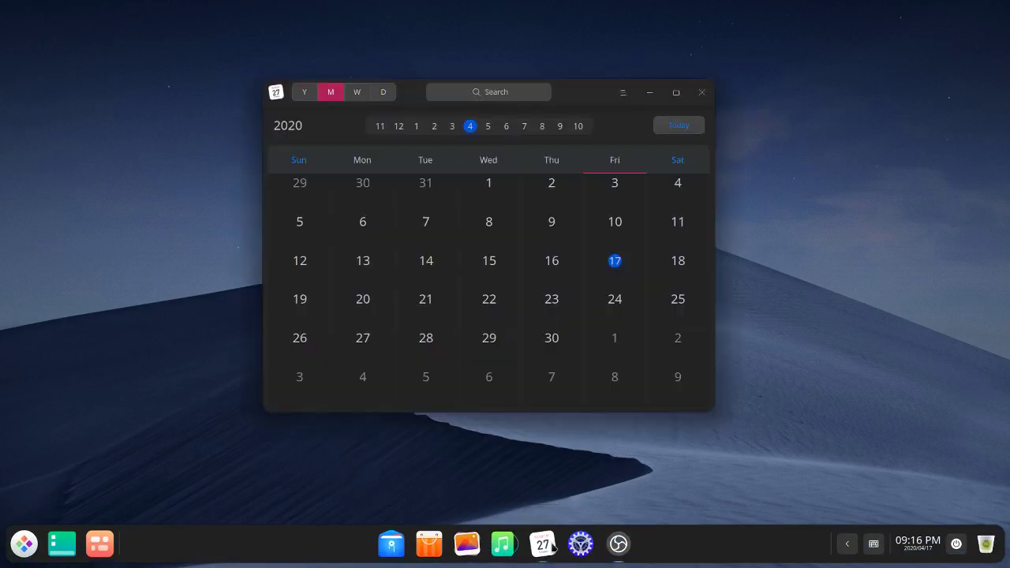
click(496, 544)
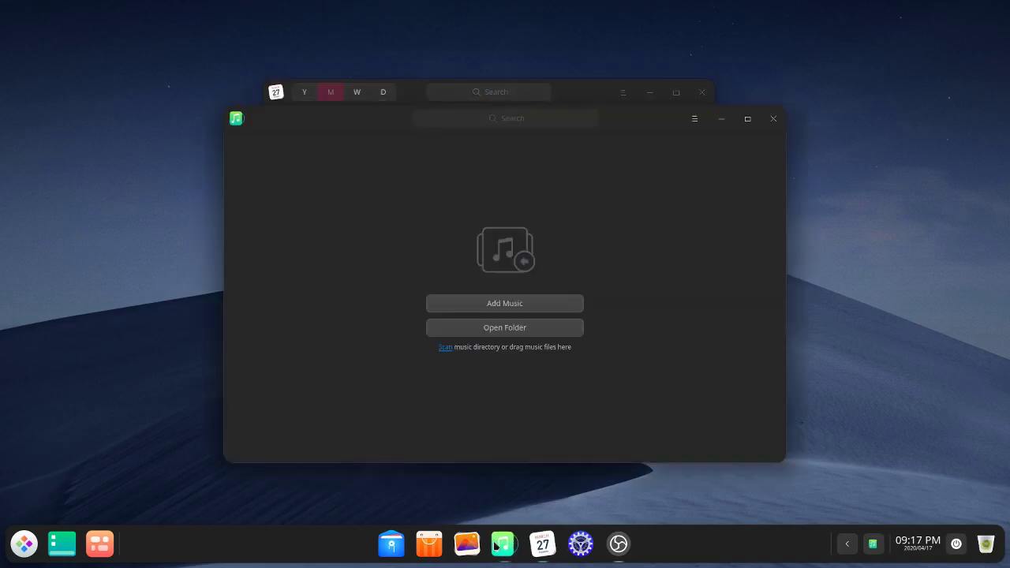
click(467, 544)
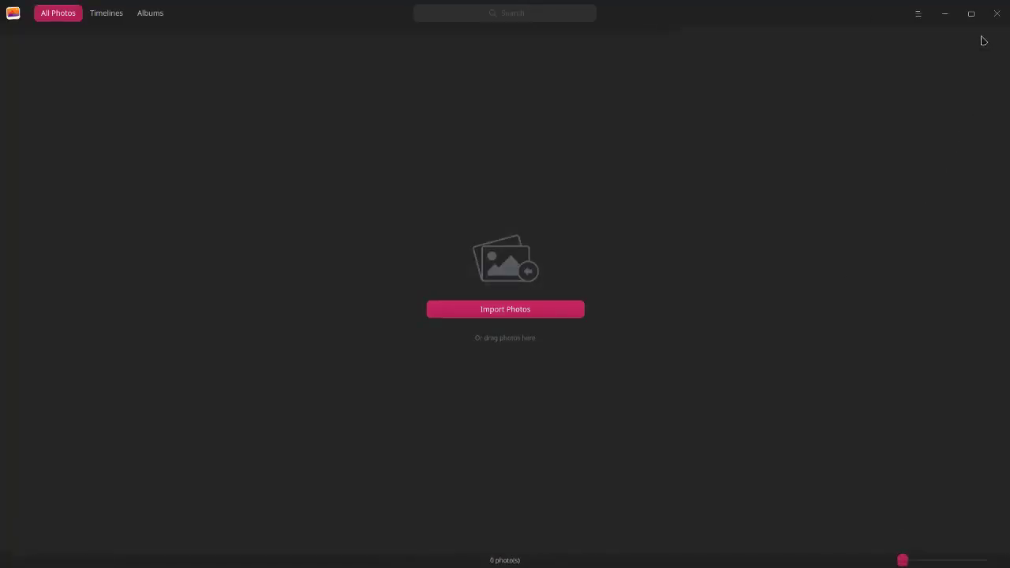
click(996, 13)
click(774, 119)
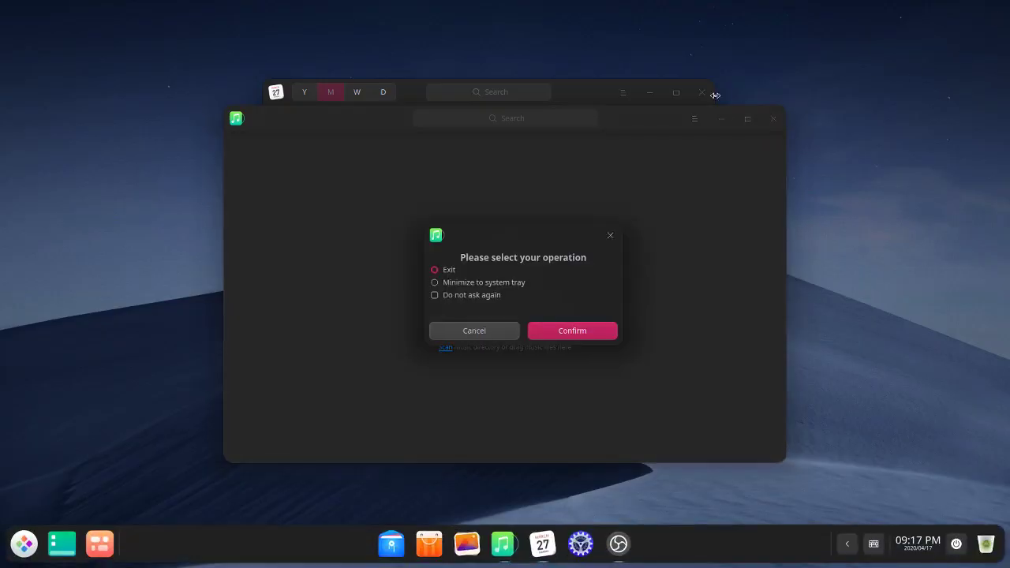
click(704, 94)
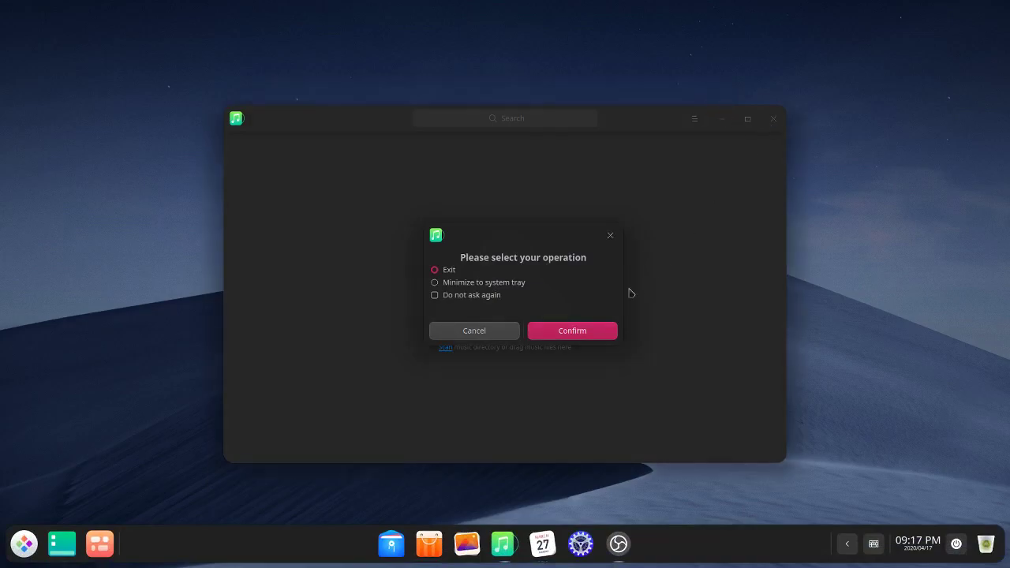
click(569, 331)
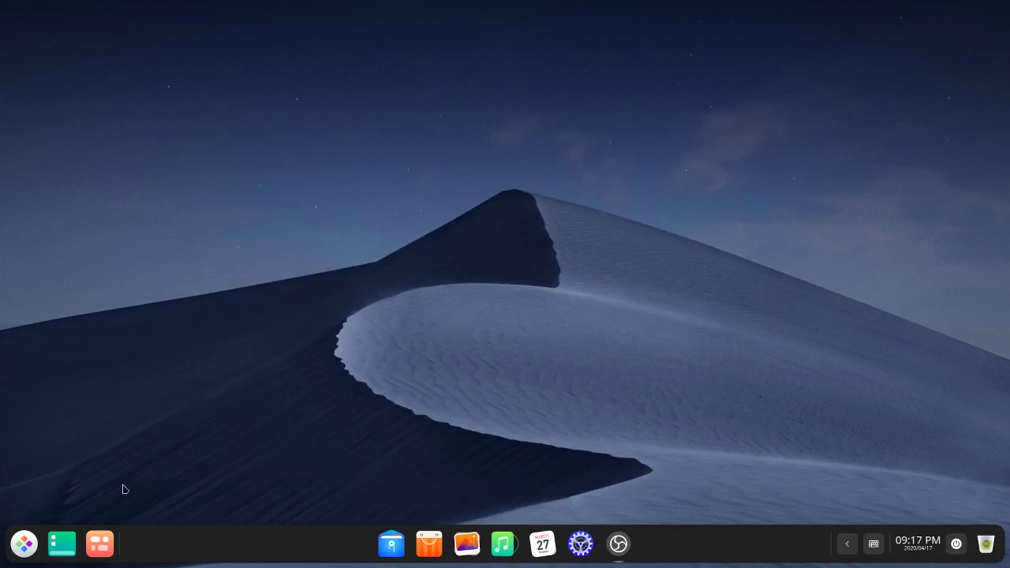
click(391, 550)
click(467, 544)
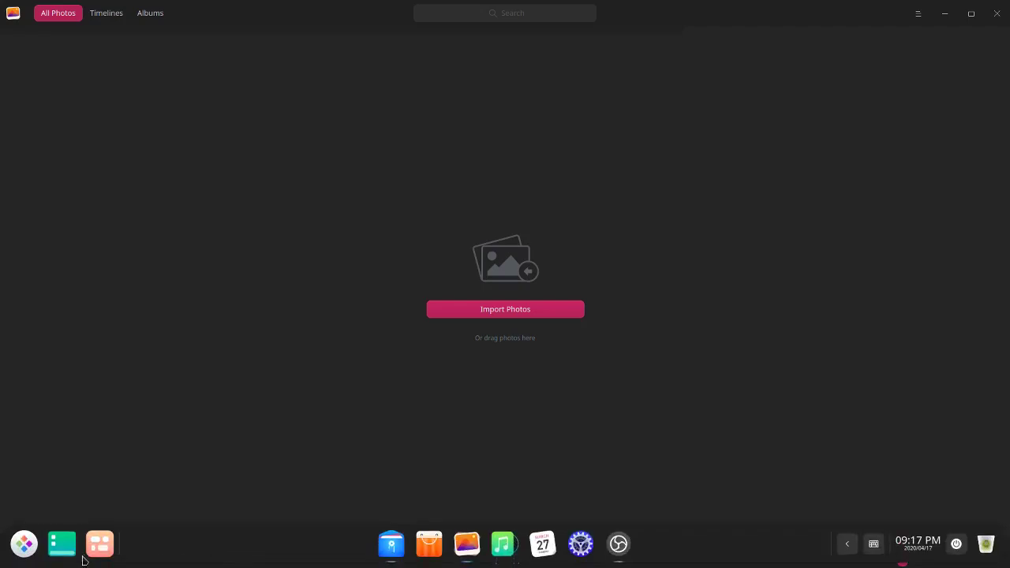
Step: In Multitasking View, flip between the two workspaces, ending on the first with its windows
click(106, 549)
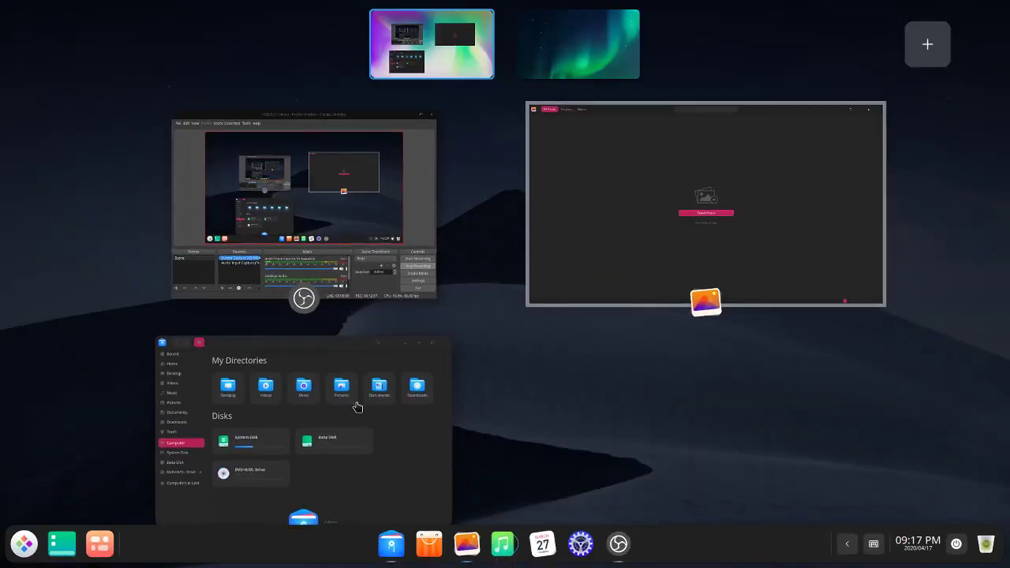
key(Right)
key(Left)
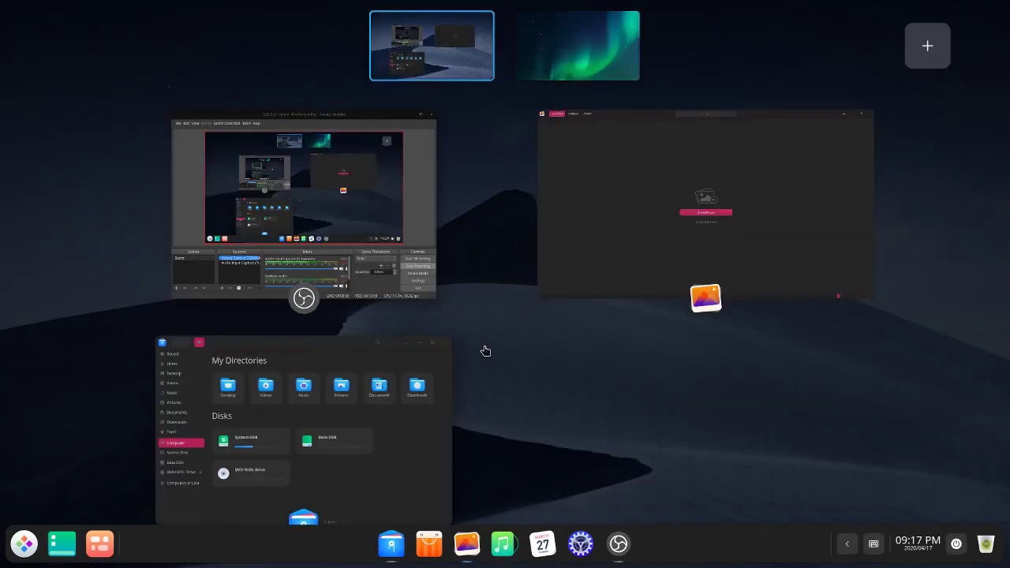
key(Right)
key(Left)
key(Right)
key(Left)
key(Right)
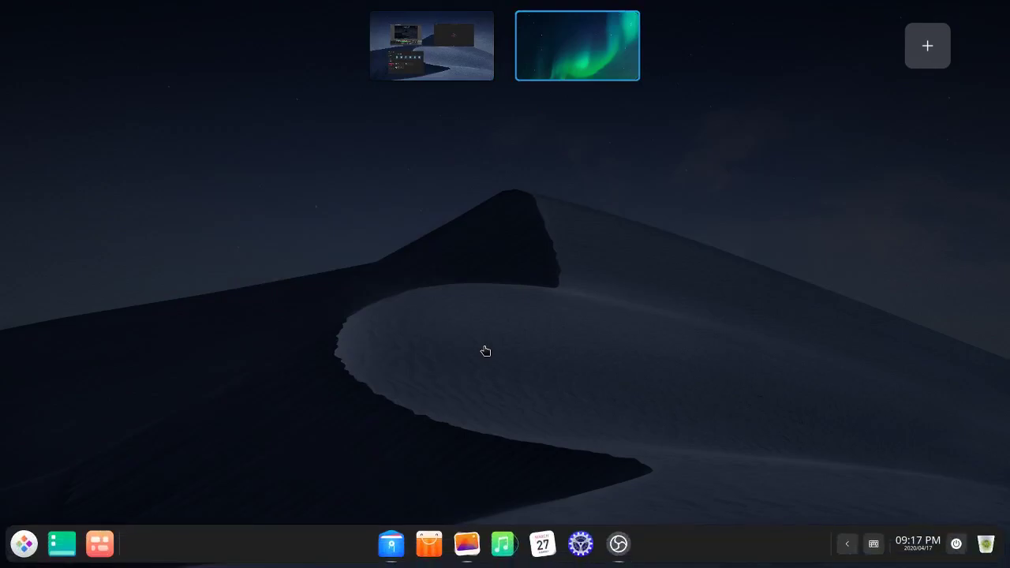
key(Left)
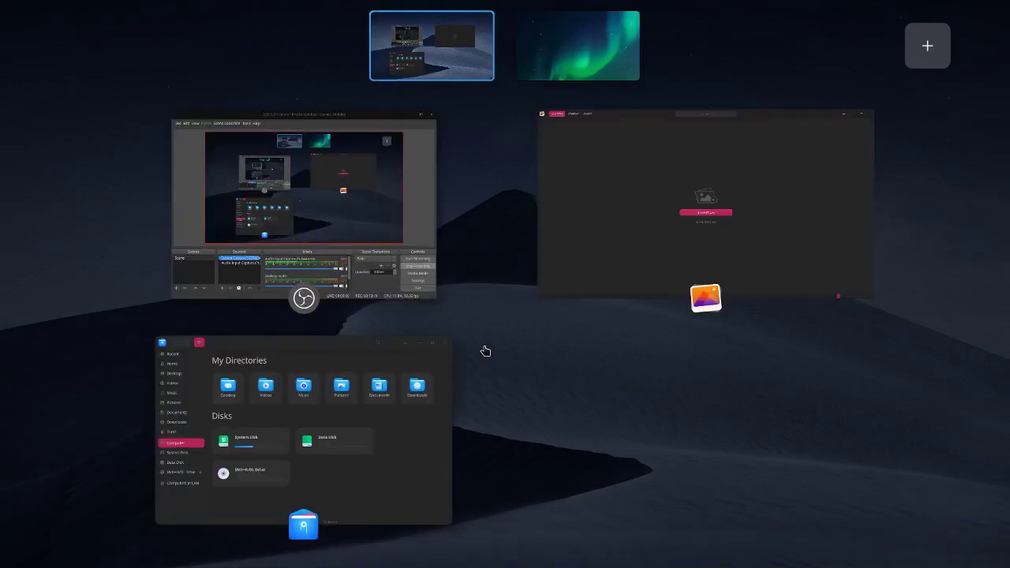
Step: Bring Album to the front and close it, then hide File Manager to show the desktop
click(665, 227)
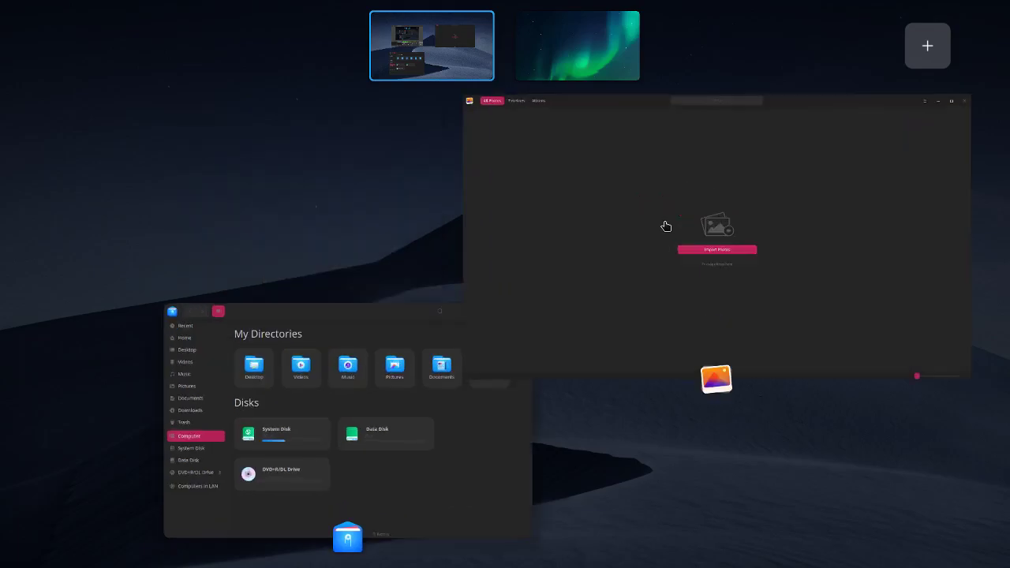
click(960, 107)
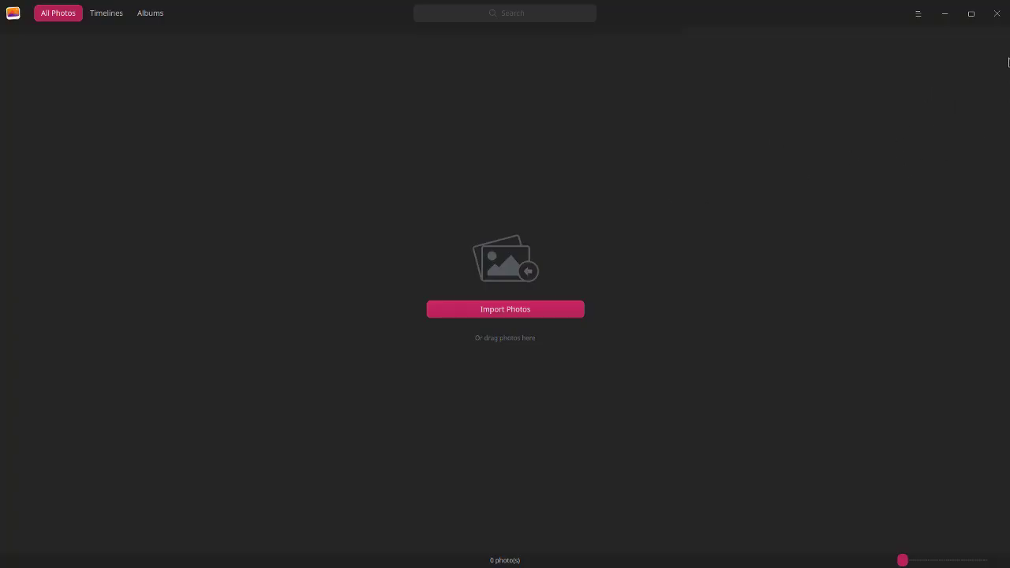
click(996, 13)
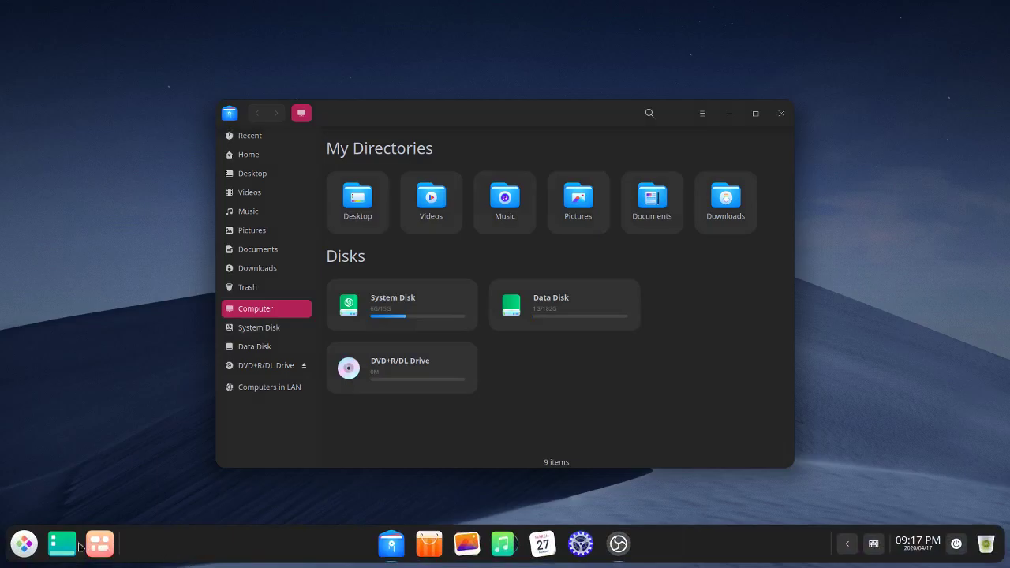
click(64, 545)
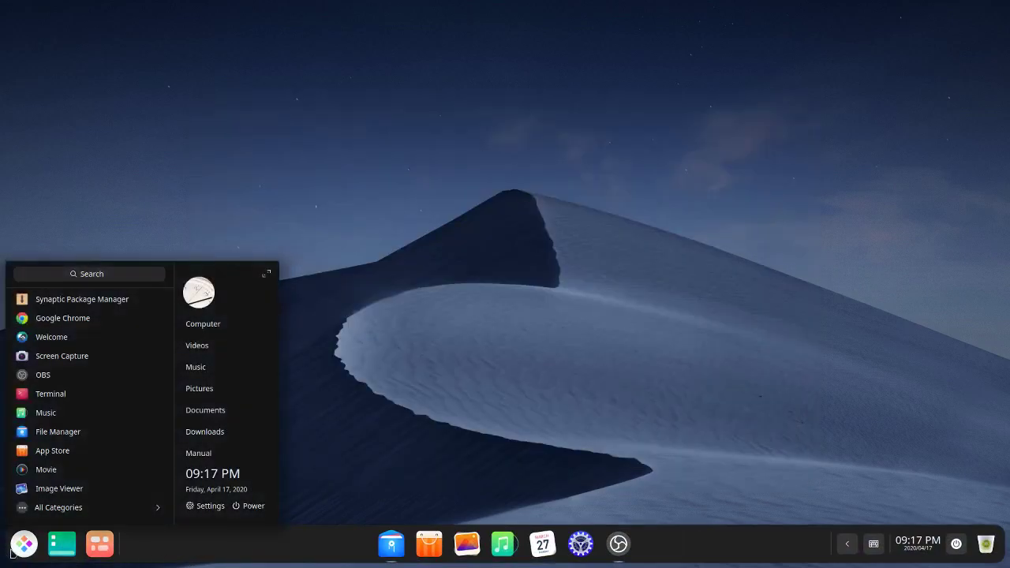
Step: Preview the launcher's power screen (Shut down through Log out), dismiss it, and reopen the launcher
scroll(34, 461, down, 5)
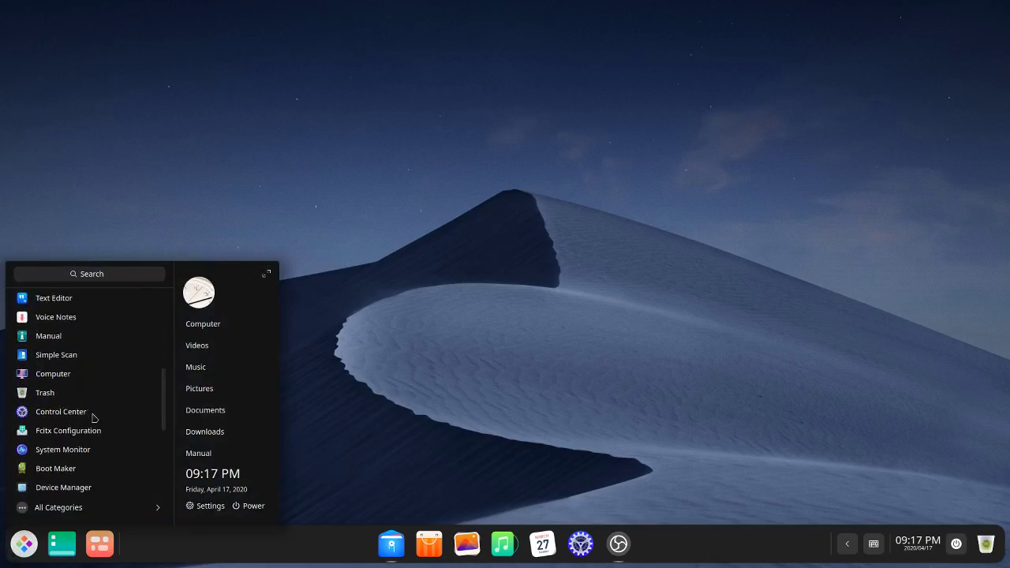
scroll(112, 426, up, 5)
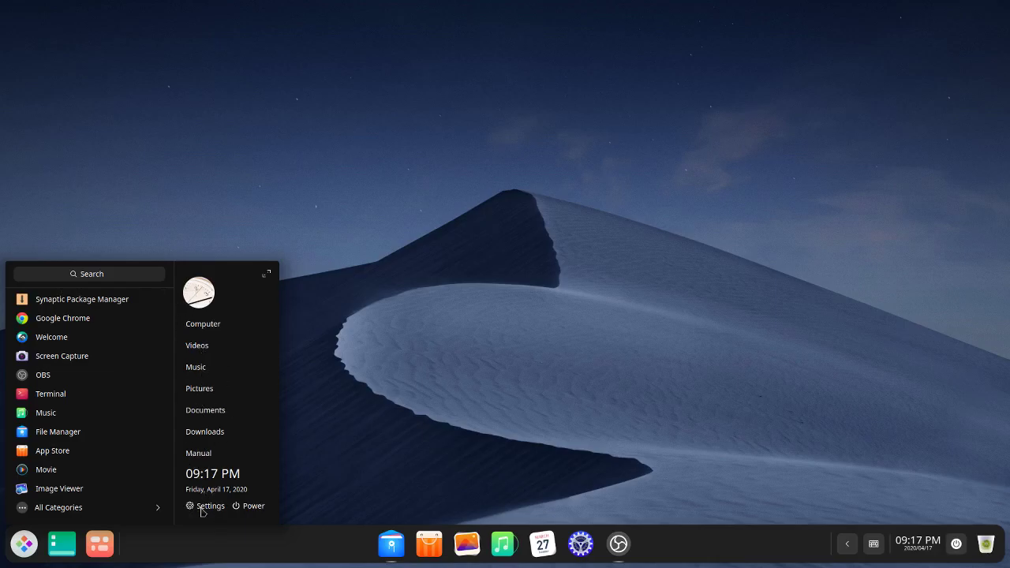
click(260, 513)
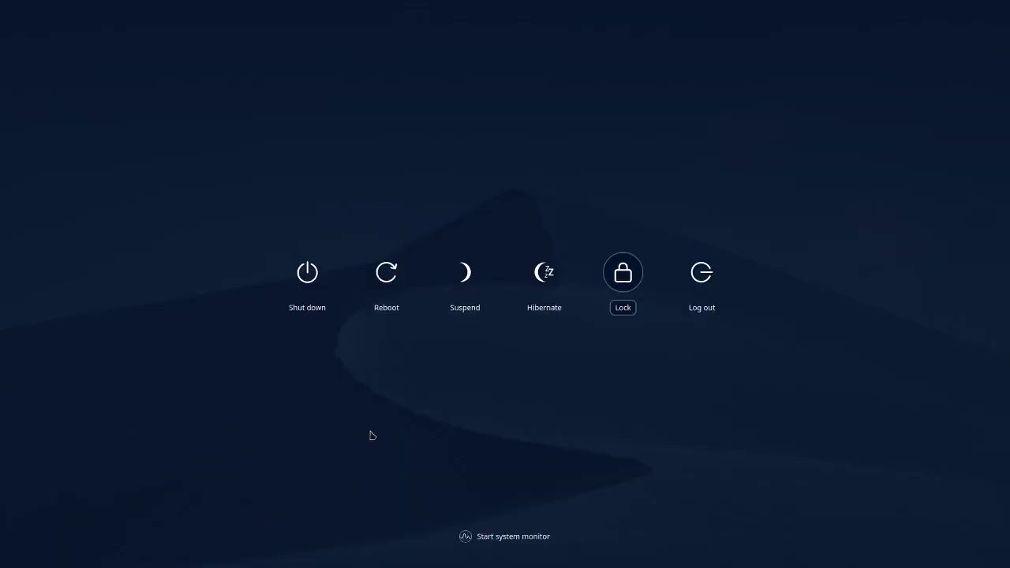
click(404, 404)
click(24, 543)
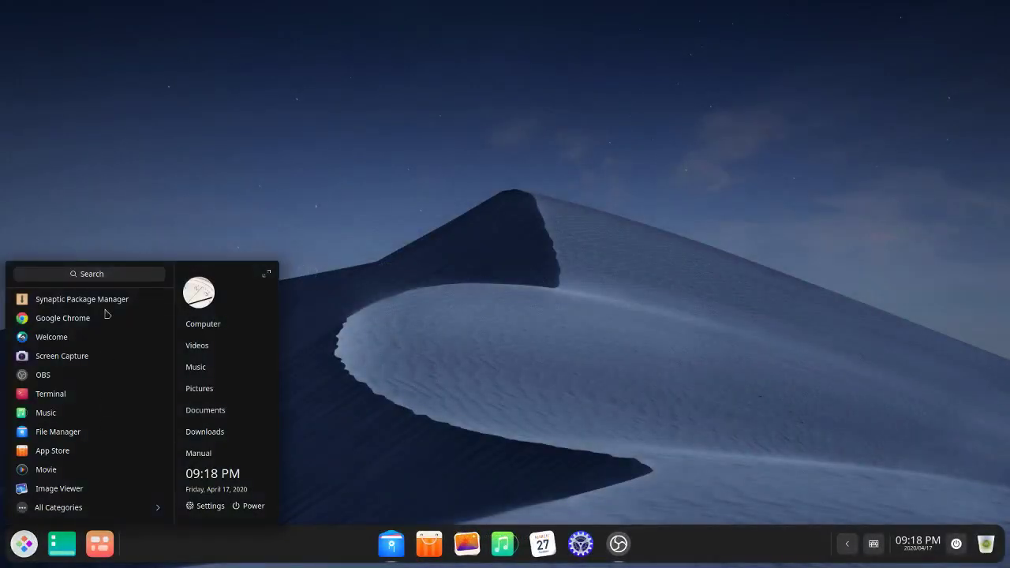
Step: Start a screen capture, mark a 696x531 area, then cancel the capture
click(78, 360)
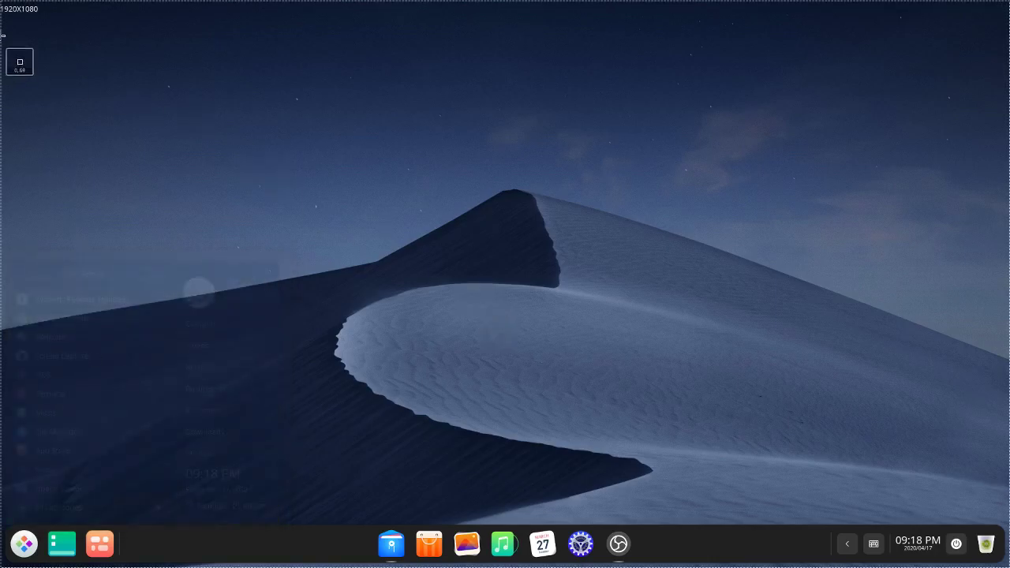
drag(92, 61, 458, 341)
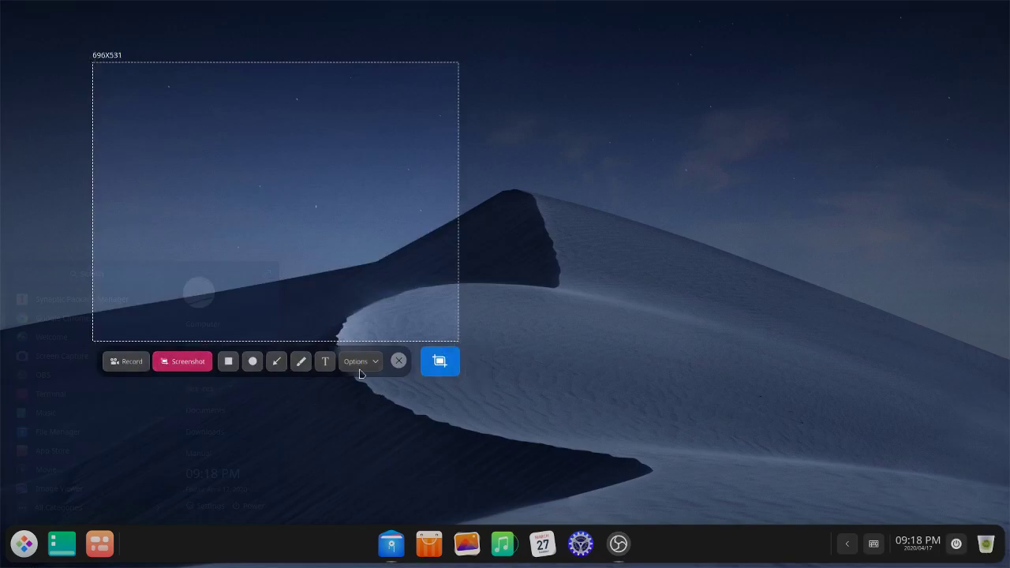
click(399, 368)
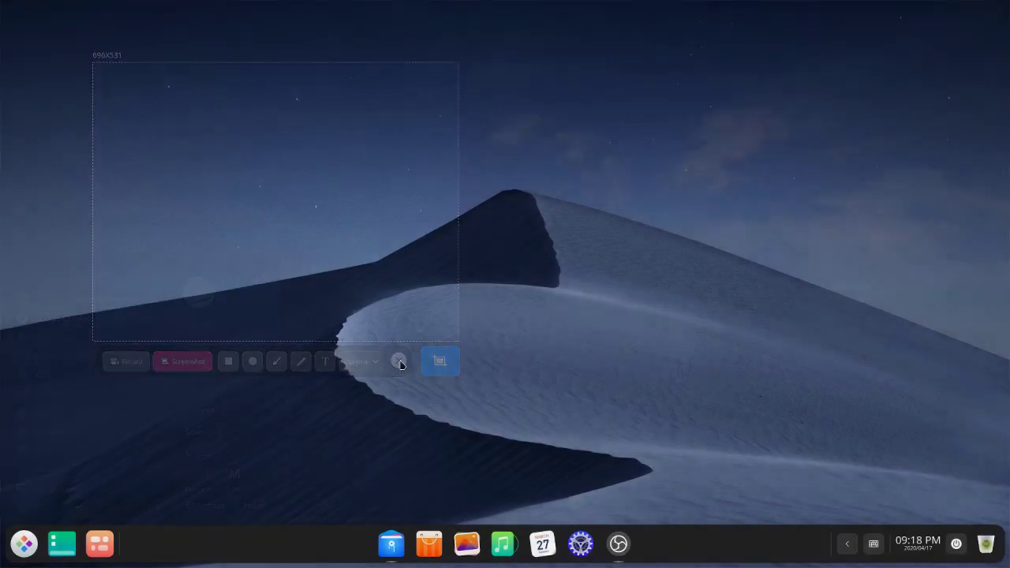
Step: Launch Deepin Draw on a blank Unnamed canvas, centre its window and check the zoom level
click(24, 543)
scroll(114, 417, down, 3)
click(62, 380)
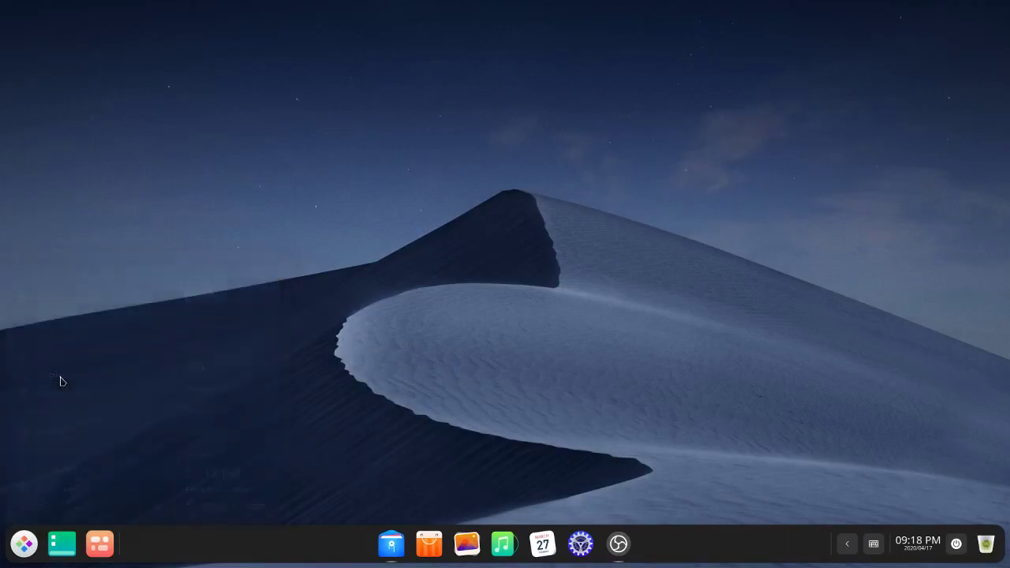
mouse_move(390, 16)
mouse_down()
mouse_move(728, 87)
mouse_move(592, 61)
mouse_up()
click(266, 63)
Step: Keep the canvas zoom at 75% and switch Deepin Draw to the Light Theme
click(266, 64)
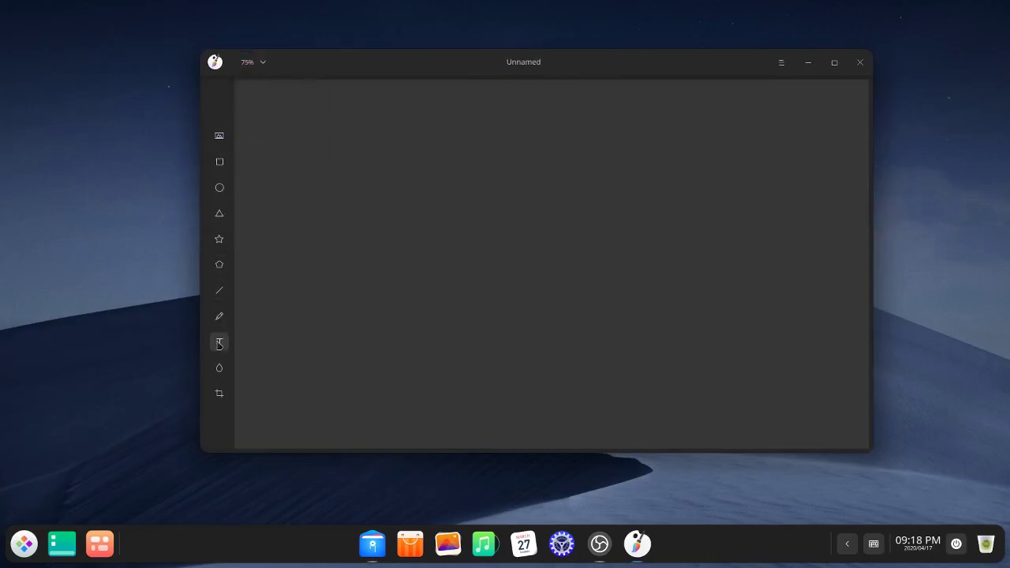
click(781, 63)
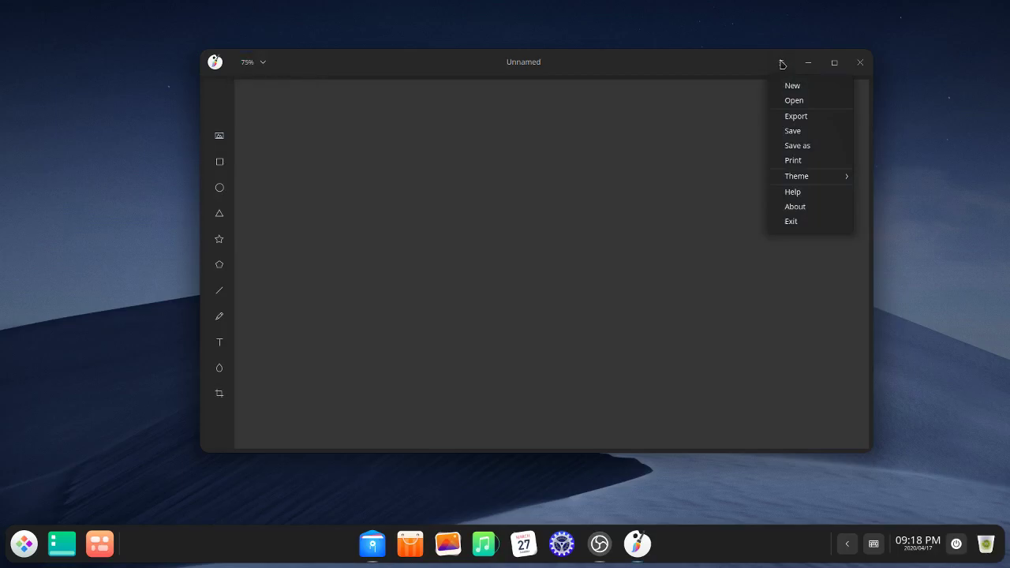
mouse_move(819, 177)
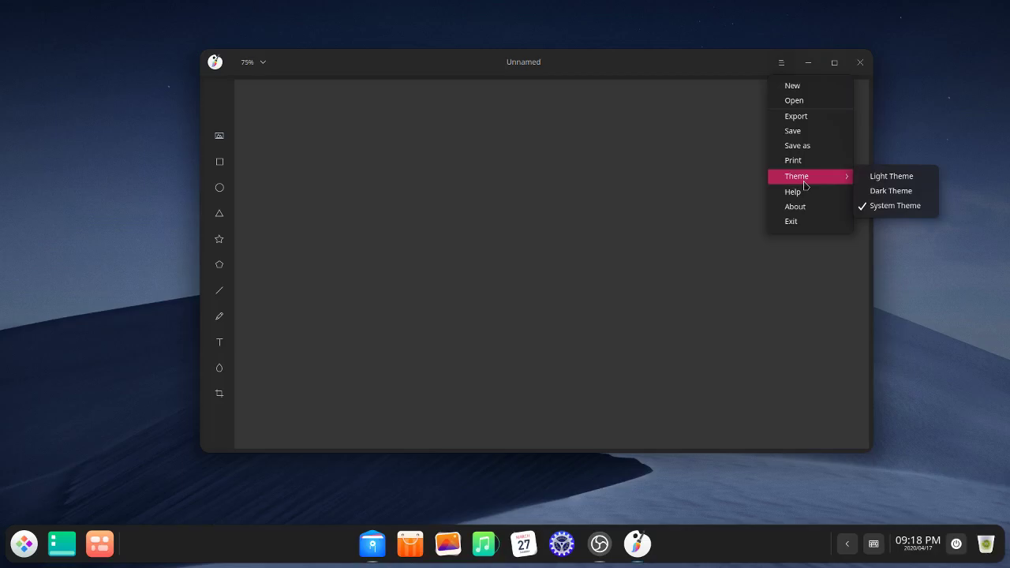
click(875, 180)
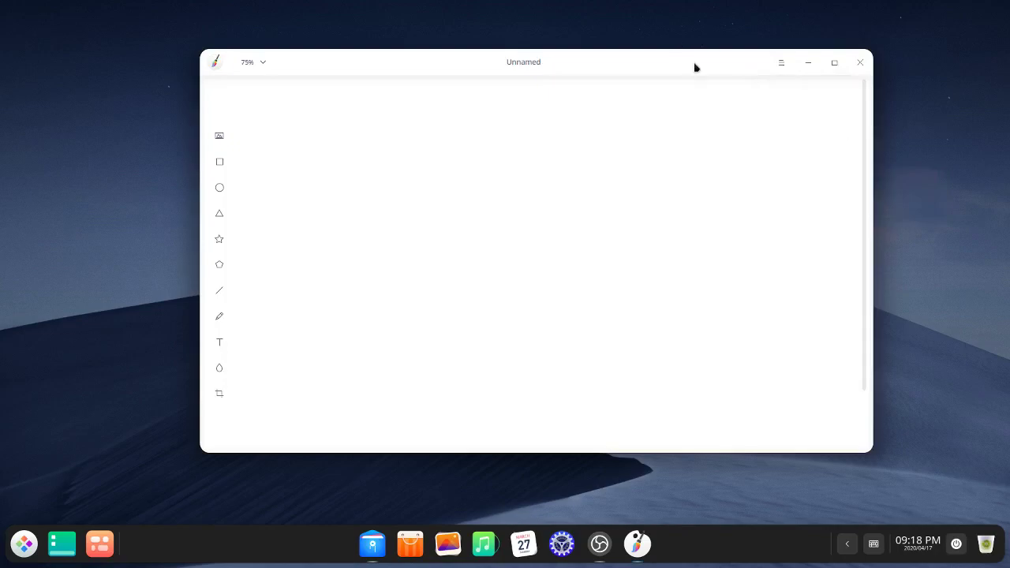
Step: Switch Deepin Draw back to the Dark Theme and close the app
click(781, 63)
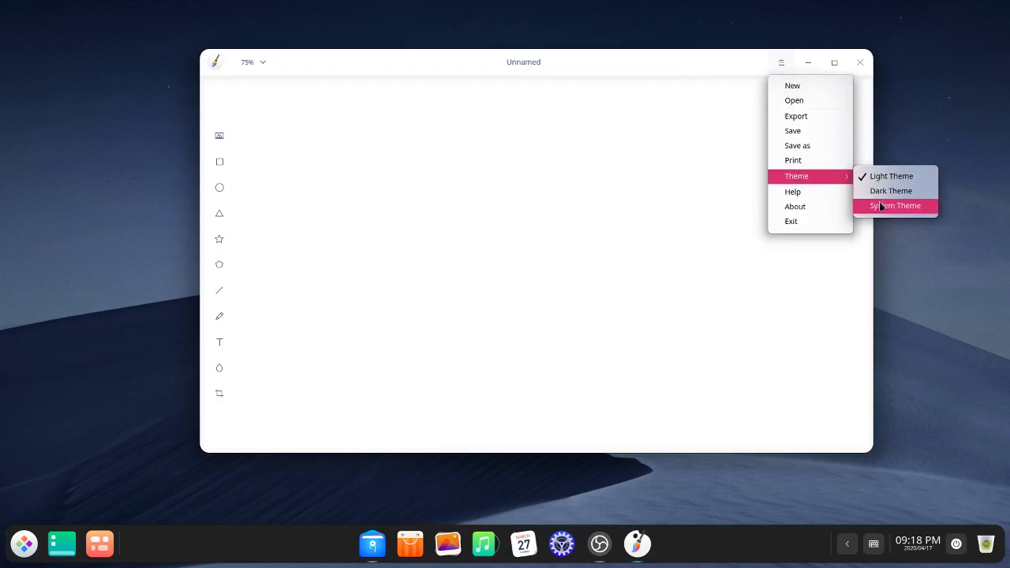
click(881, 192)
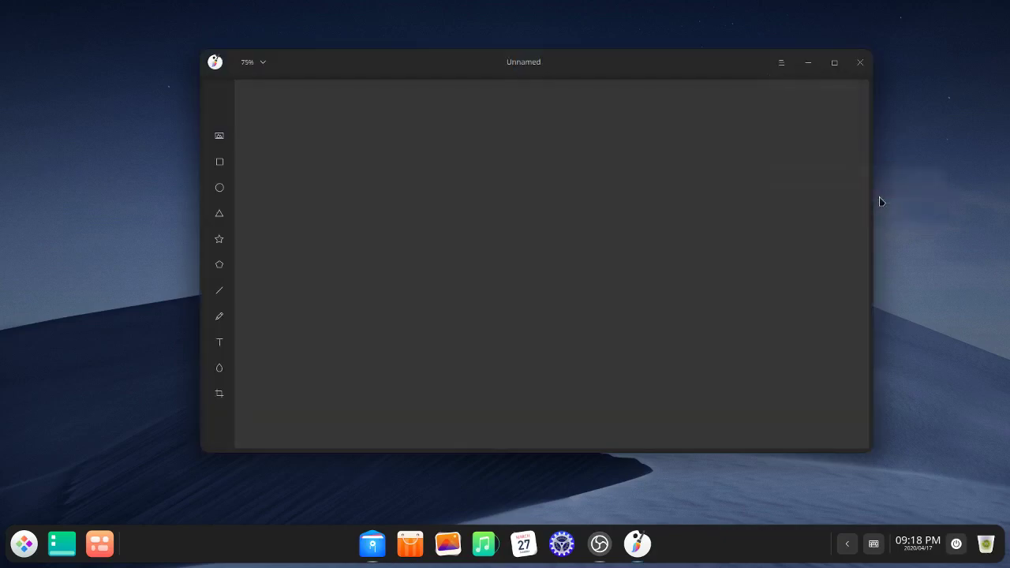
click(860, 63)
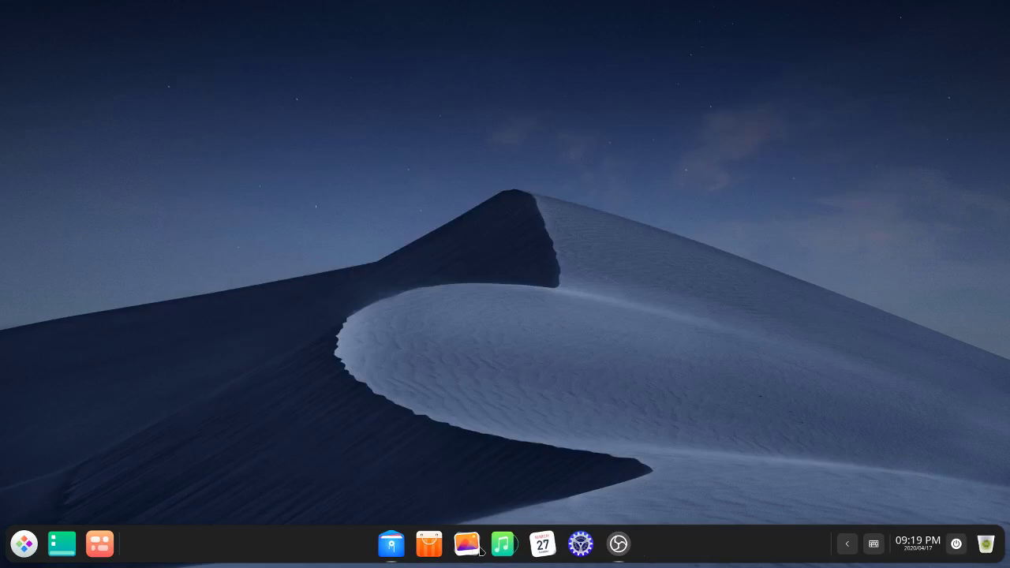
click(23, 544)
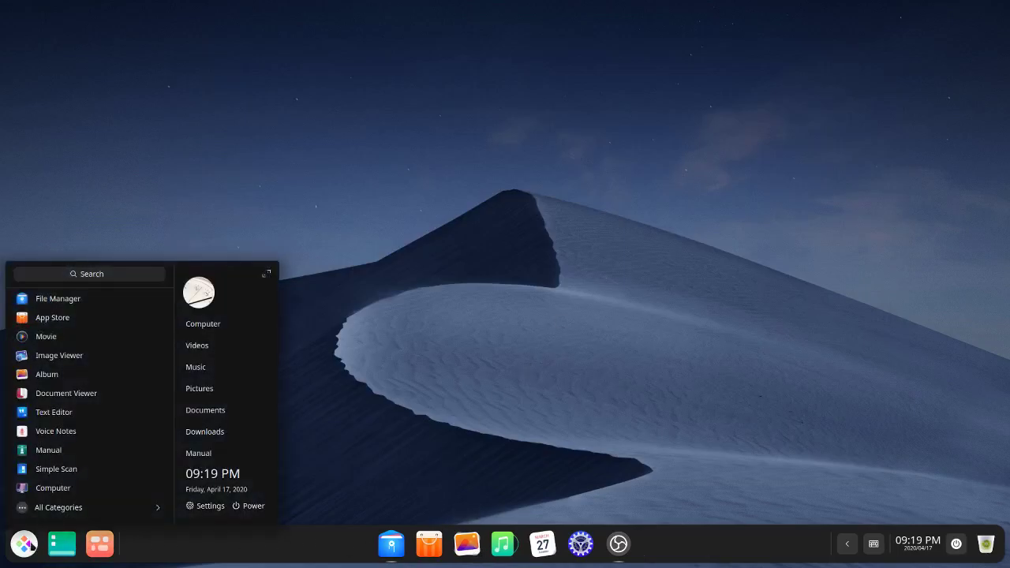
scroll(73, 414, down, 5)
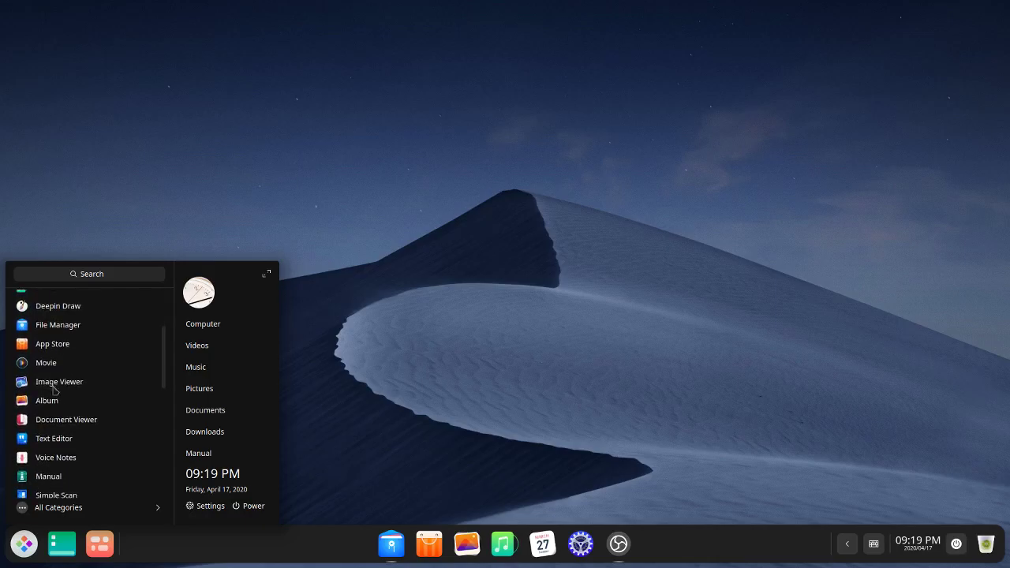
click(575, 281)
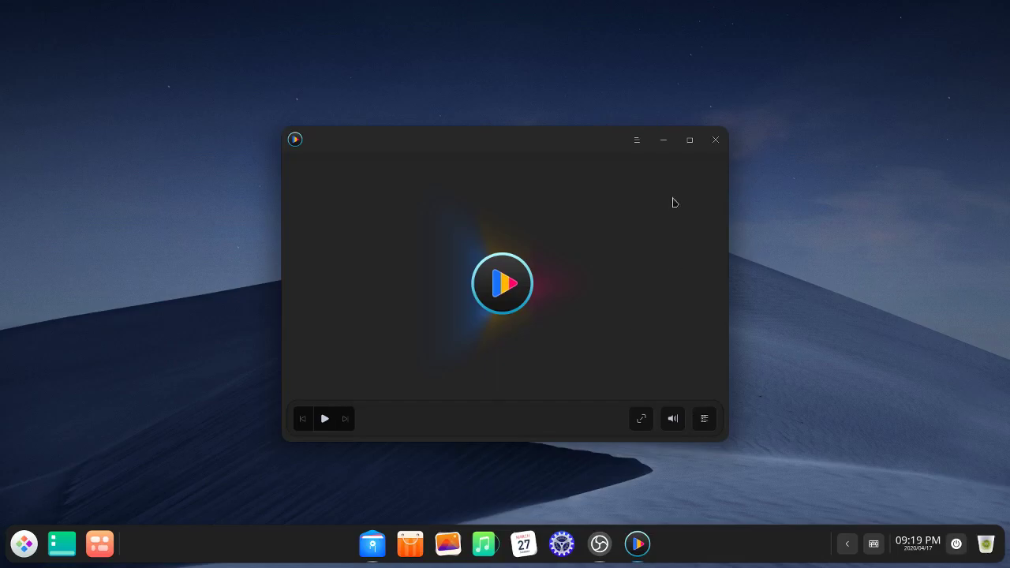
click(637, 141)
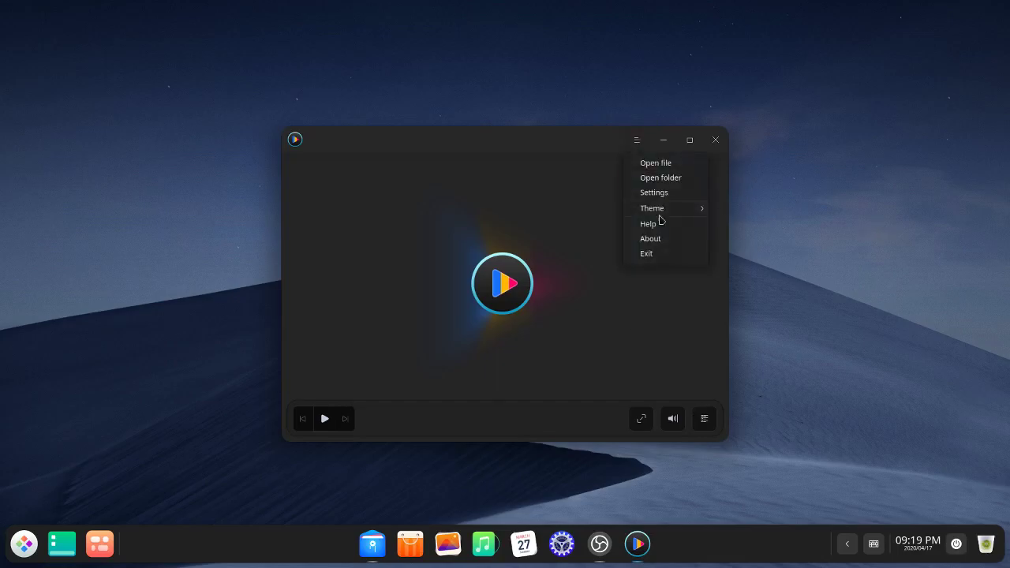
mouse_move(676, 212)
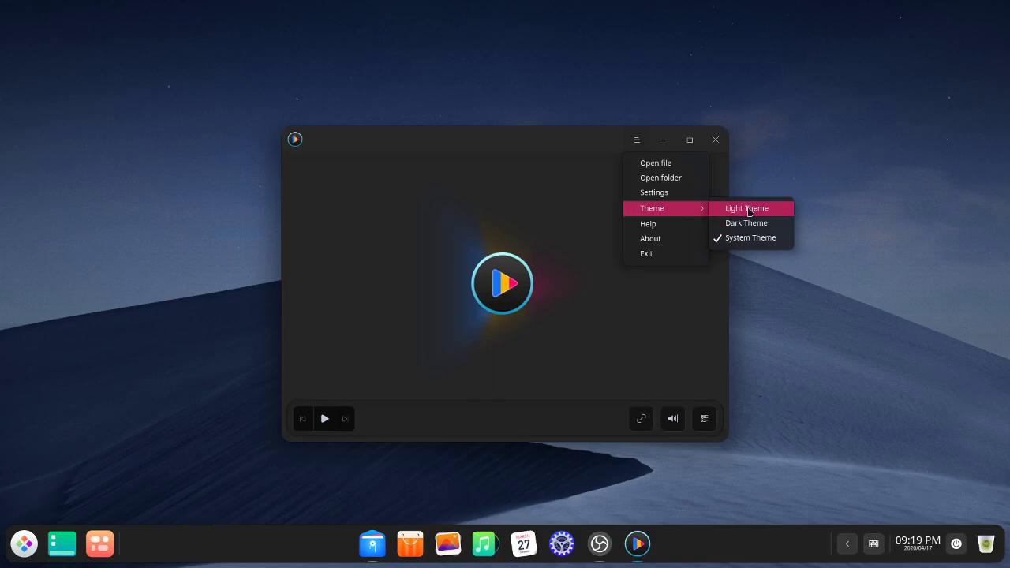
click(723, 148)
Step: Close the movie player, launch Album from the dock, and restore its window from full screen
click(715, 142)
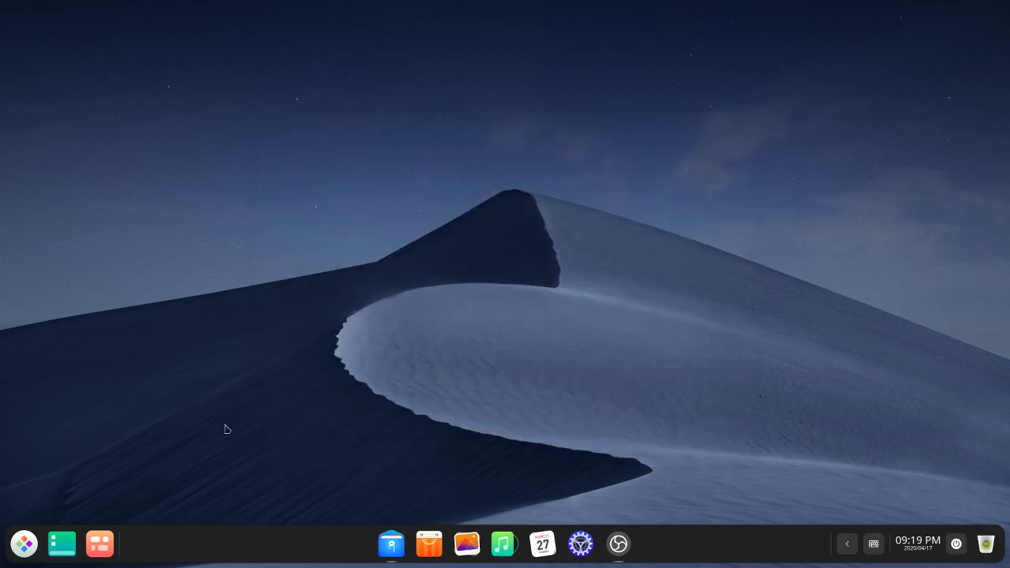
click(478, 546)
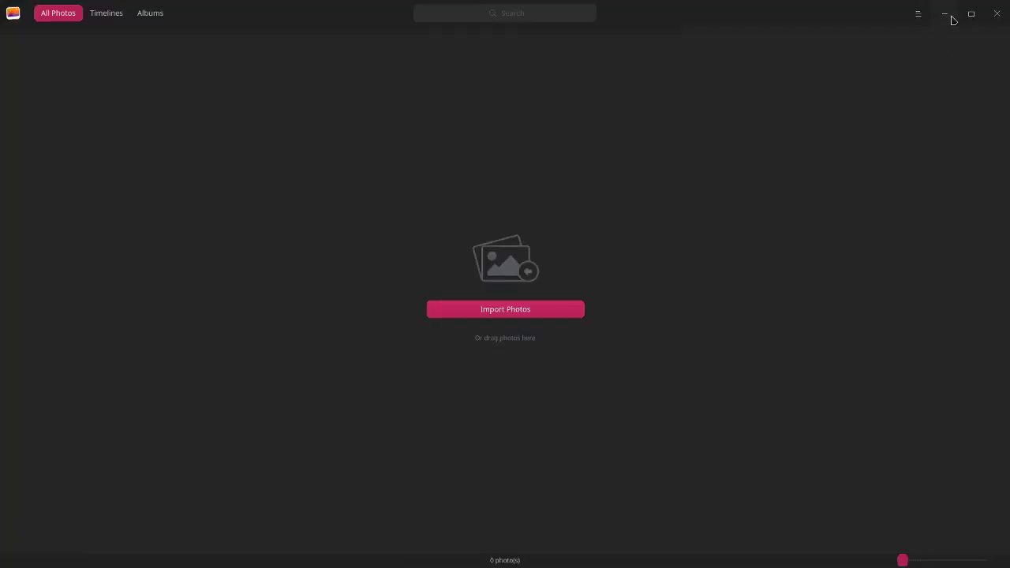
click(971, 14)
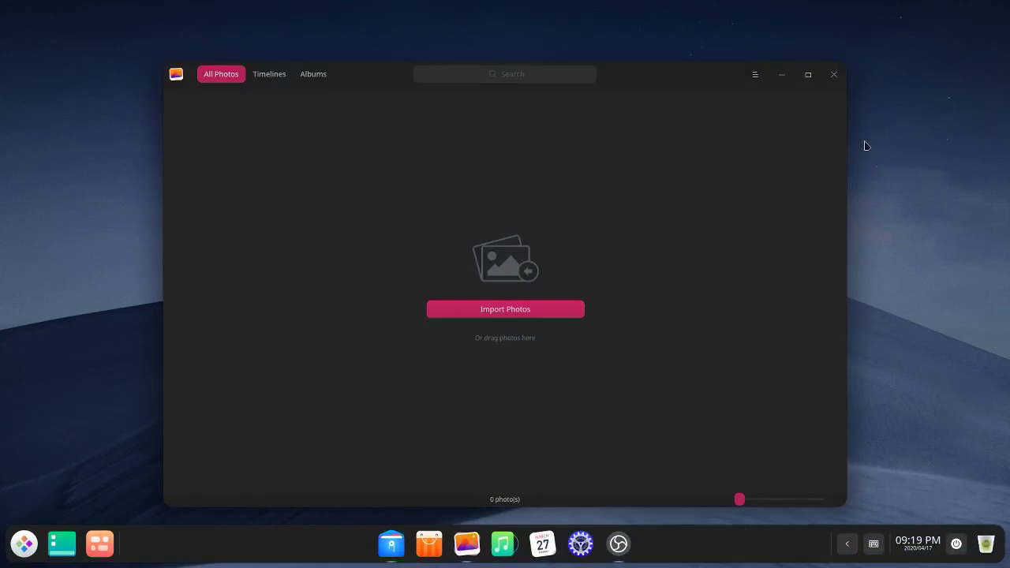
Step: Close Album, then launch the Calculator from the launcher and close it
click(832, 75)
click(23, 543)
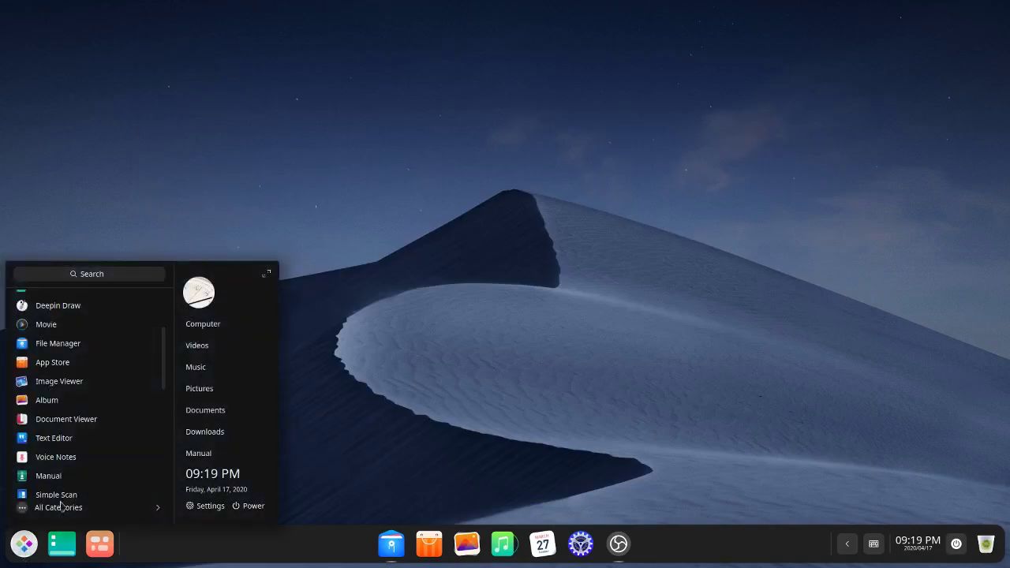
scroll(108, 355, down, 5)
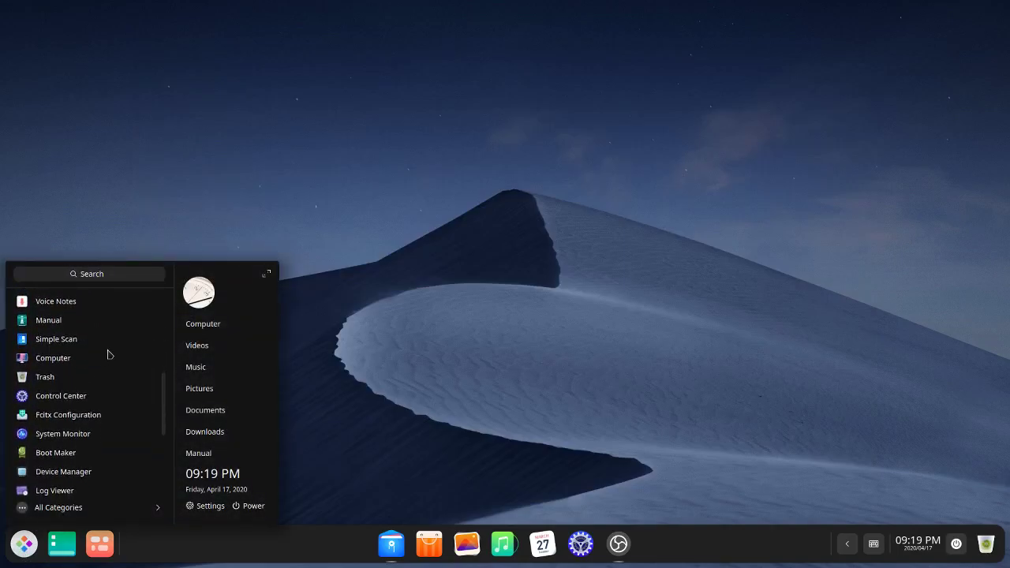
scroll(108, 355, down, 5)
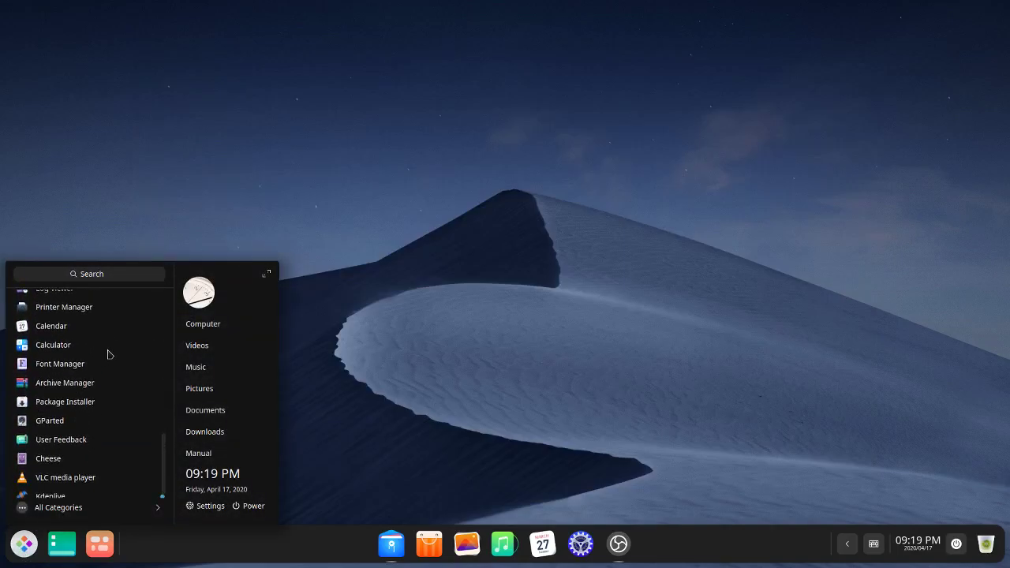
click(46, 347)
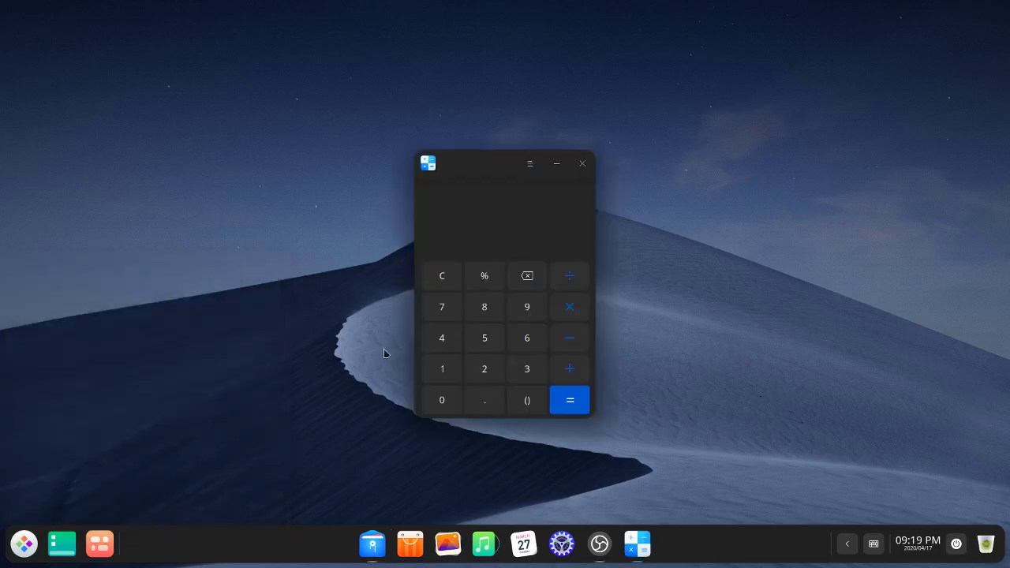
click(585, 168)
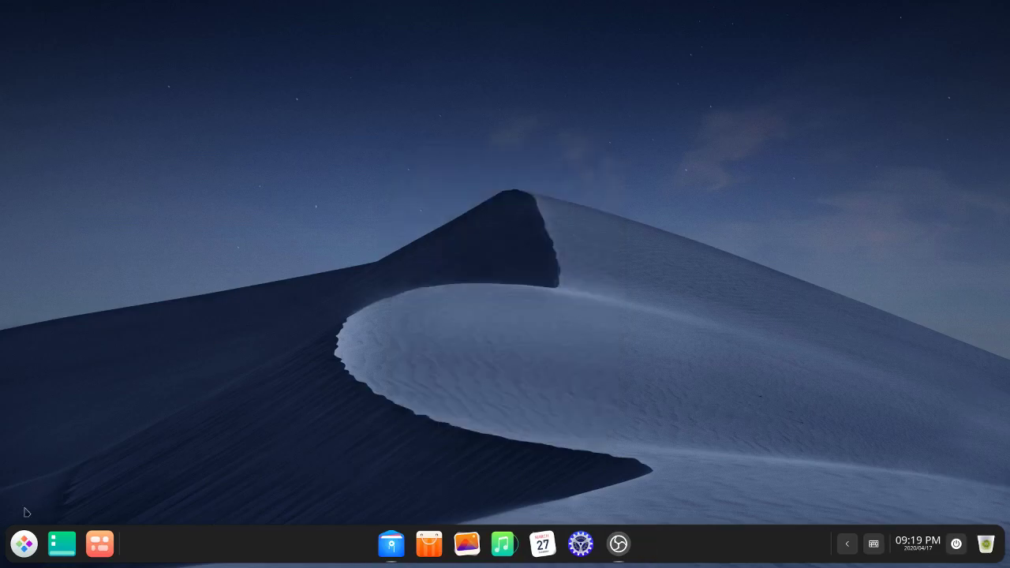
Step: Open and close the Package Installer, then reopen the launcher and browse its app list
click(23, 544)
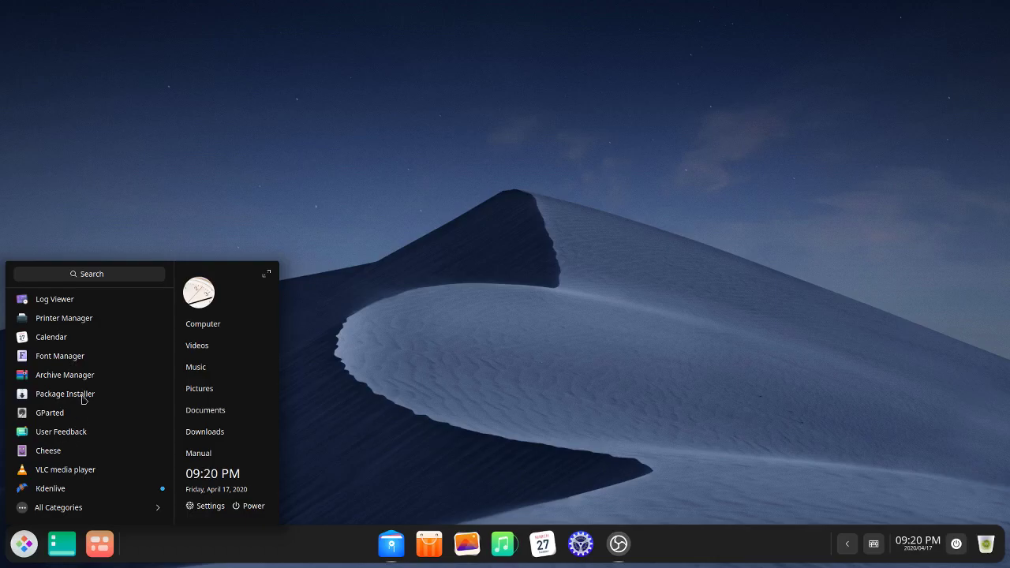
click(64, 394)
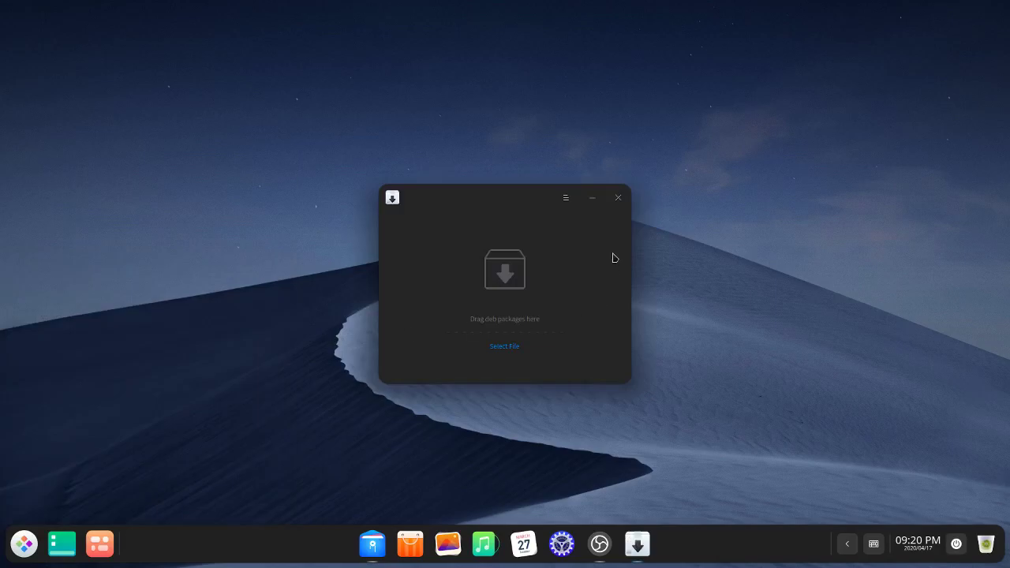
click(619, 198)
click(19, 548)
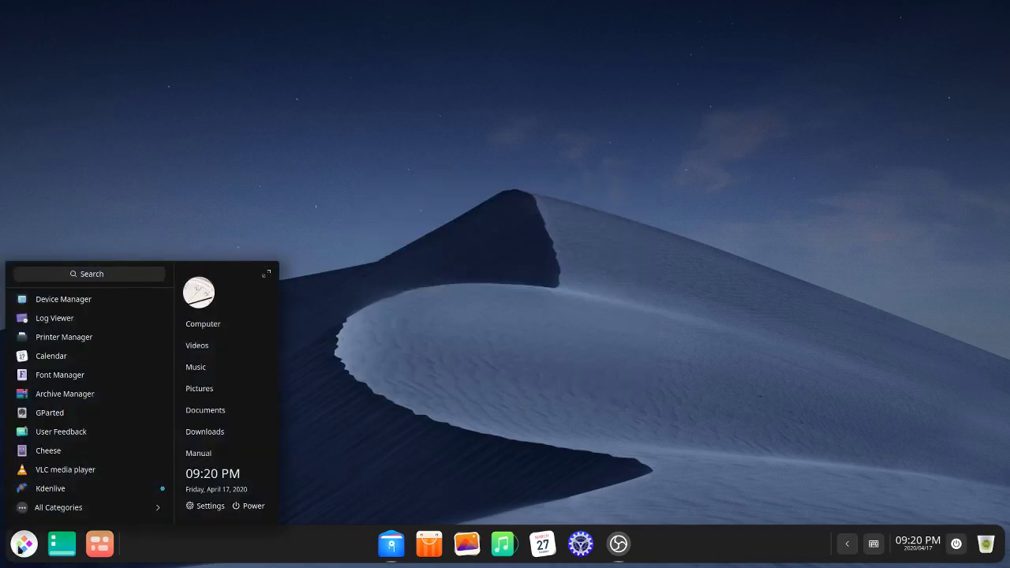
scroll(93, 472, up, 9)
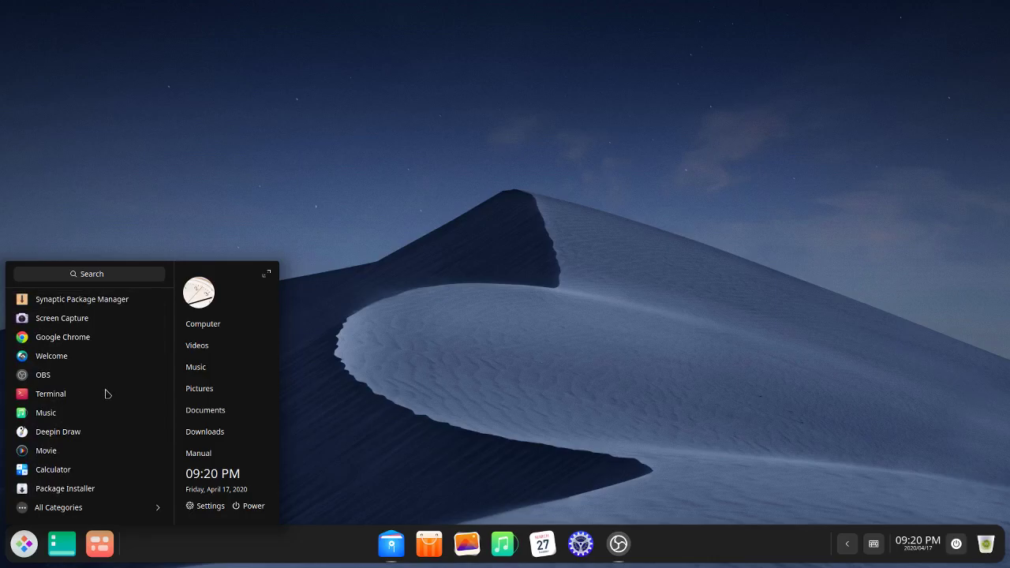
scroll(107, 393, down, 7)
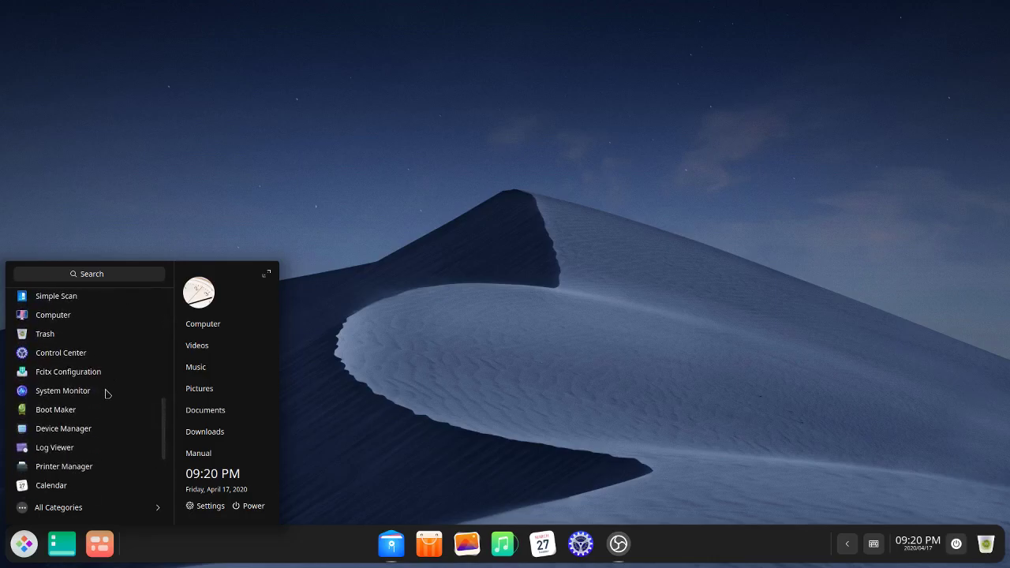
scroll(107, 394, down, 3)
click(445, 388)
click(580, 544)
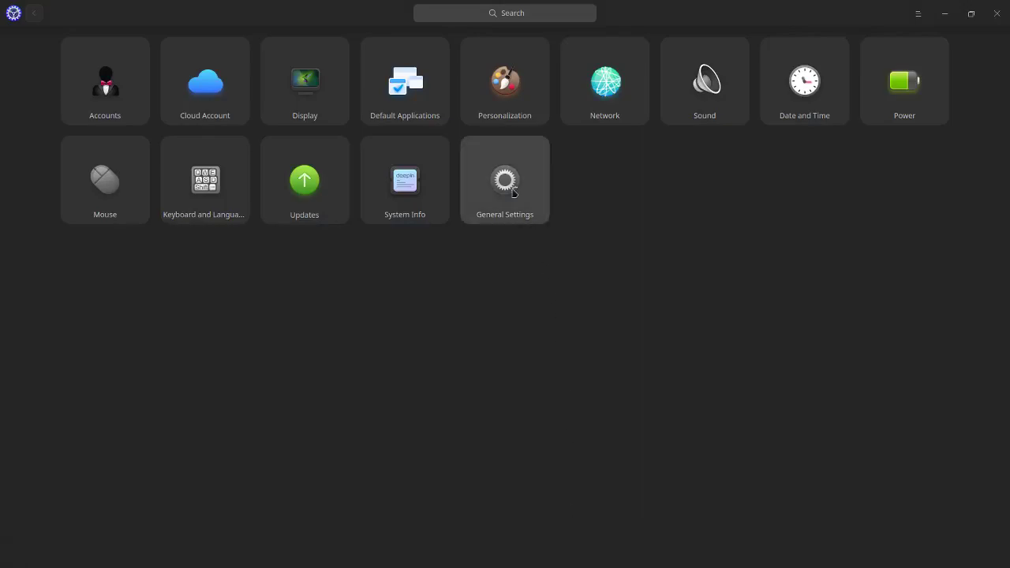
click(419, 194)
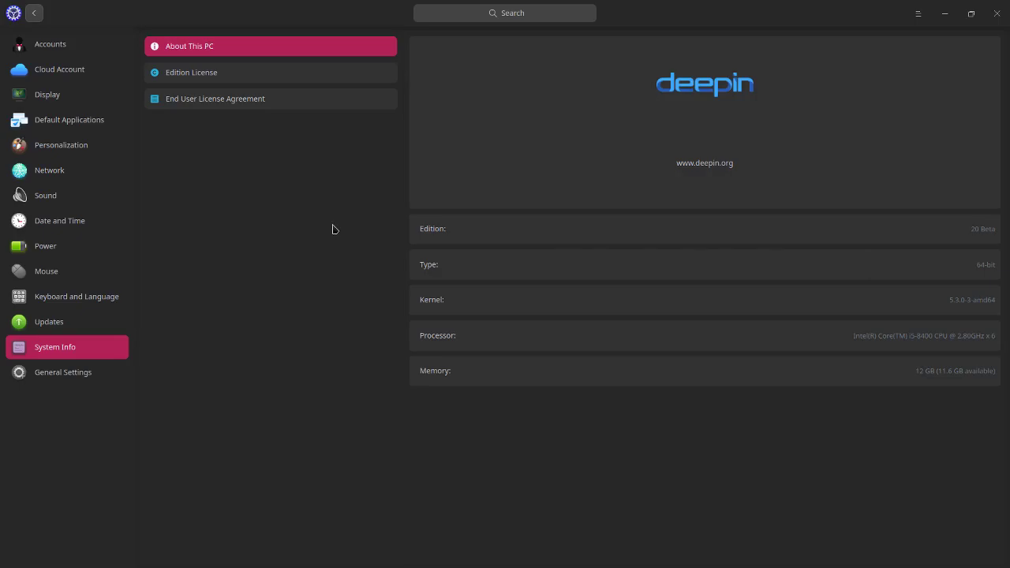
click(93, 374)
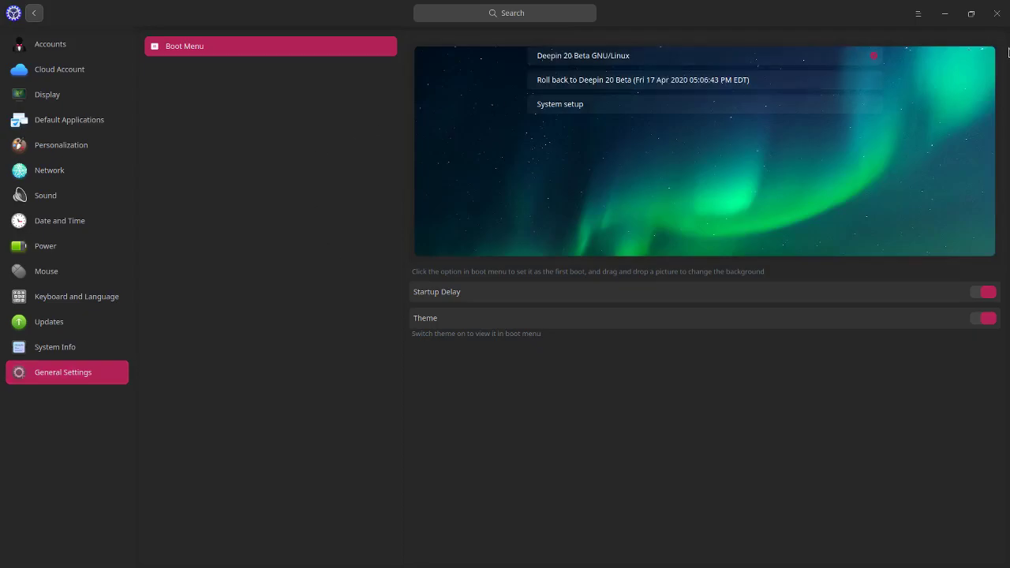
click(998, 15)
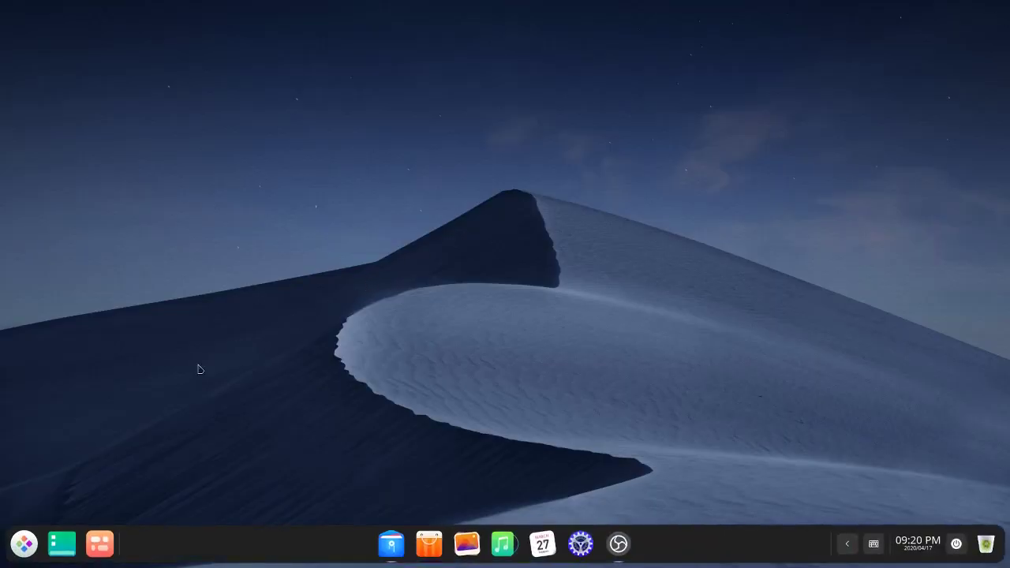
click(25, 560)
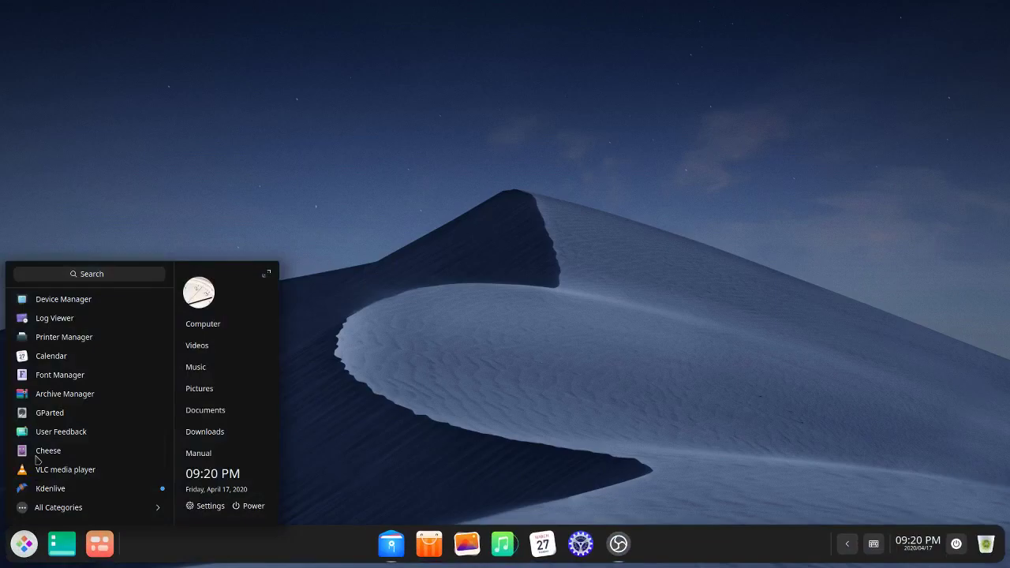
scroll(63, 422, up, 3)
scroll(63, 418, down, 3)
click(60, 375)
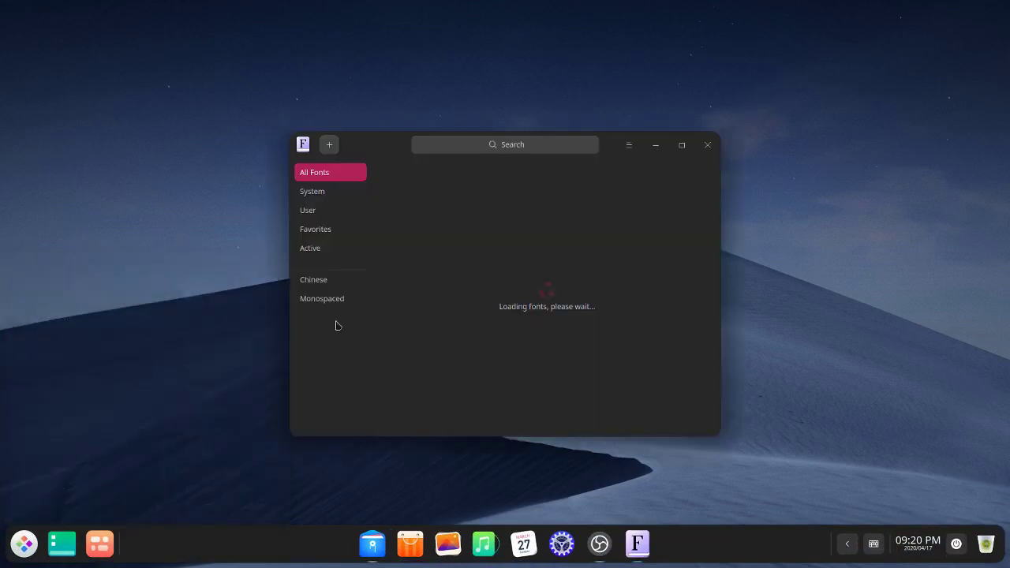
click(709, 145)
click(23, 544)
scroll(74, 473, up, 4)
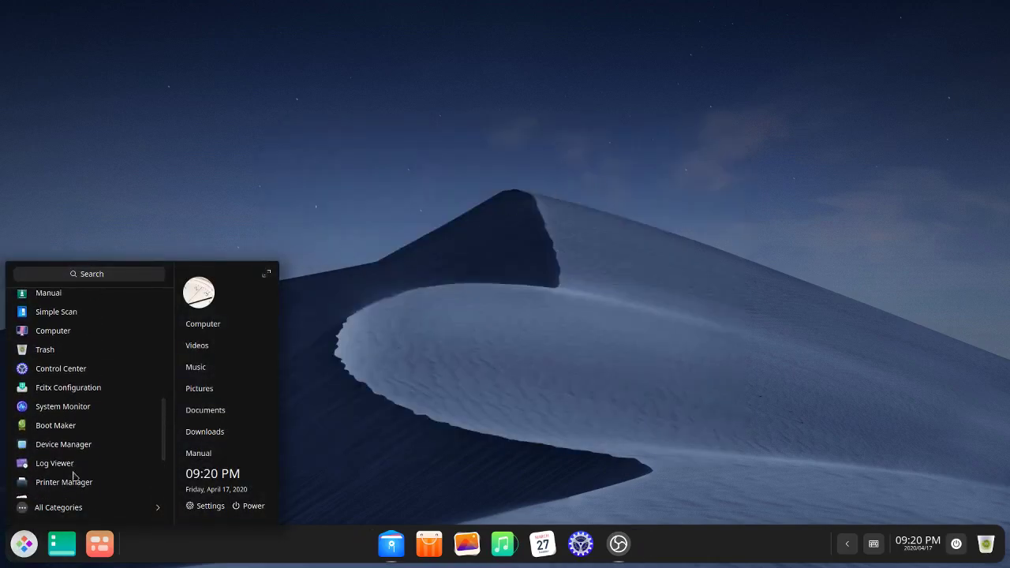
click(64, 482)
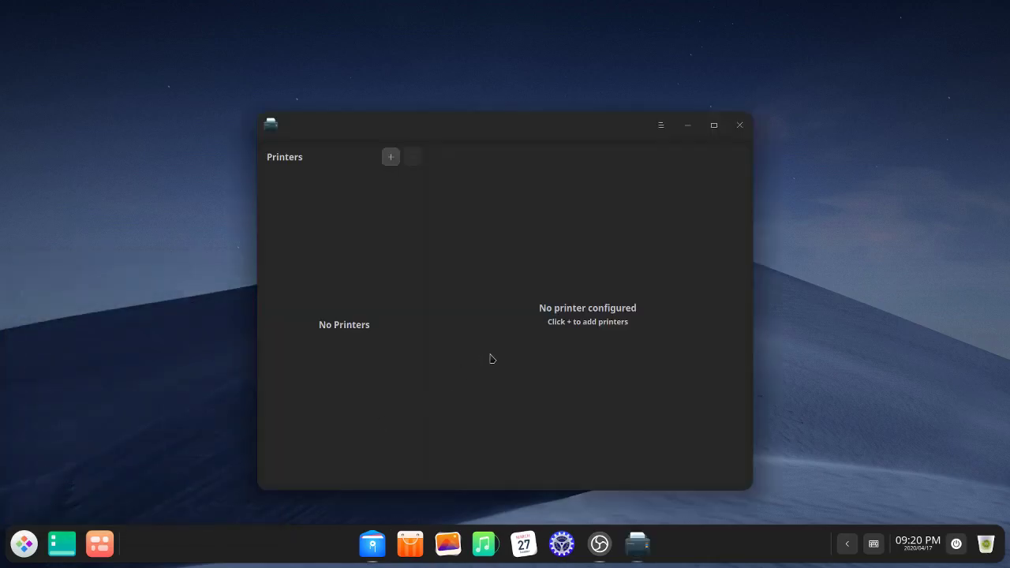
click(390, 157)
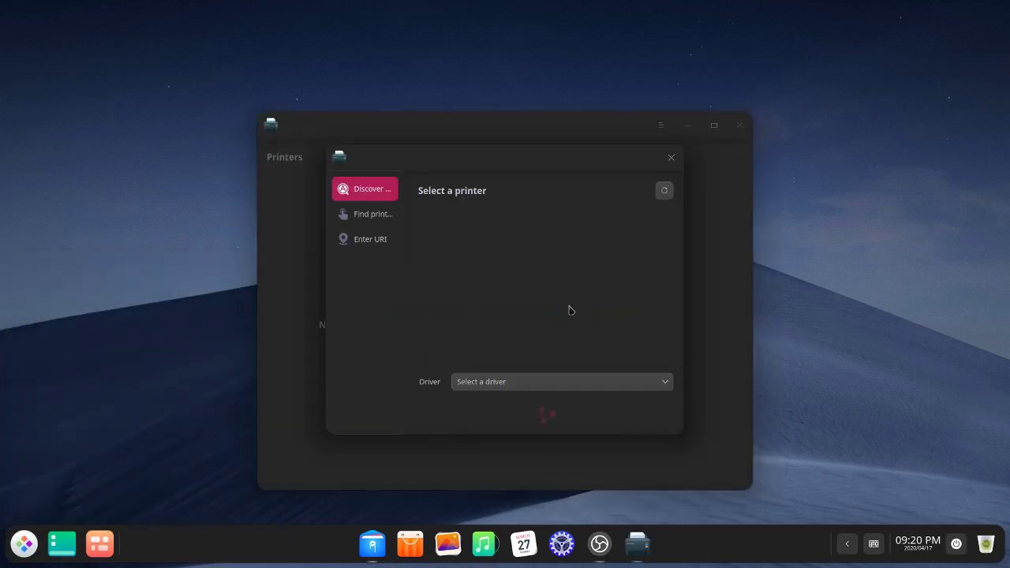
click(671, 157)
click(739, 125)
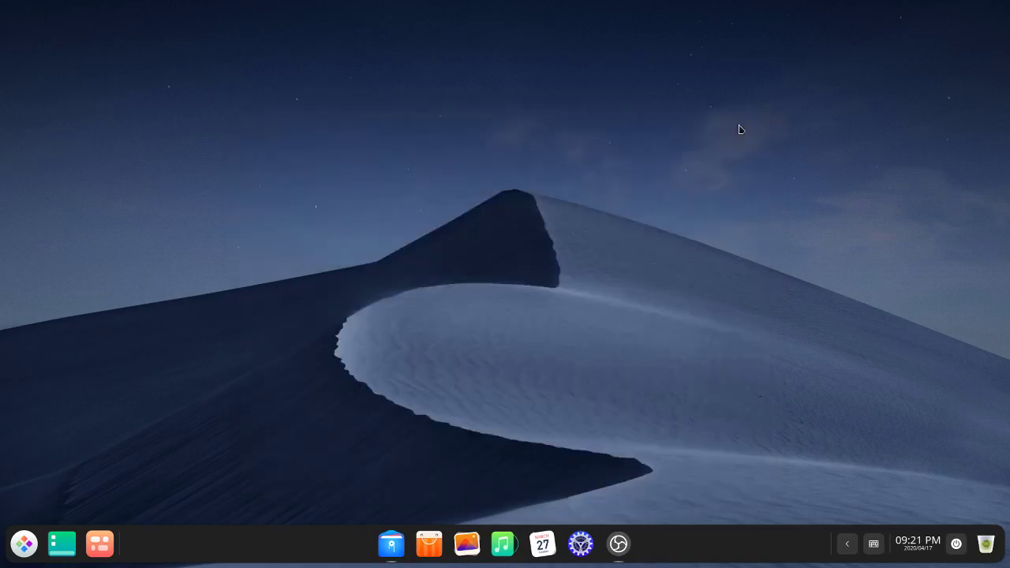
click(23, 543)
scroll(37, 439, down, 1)
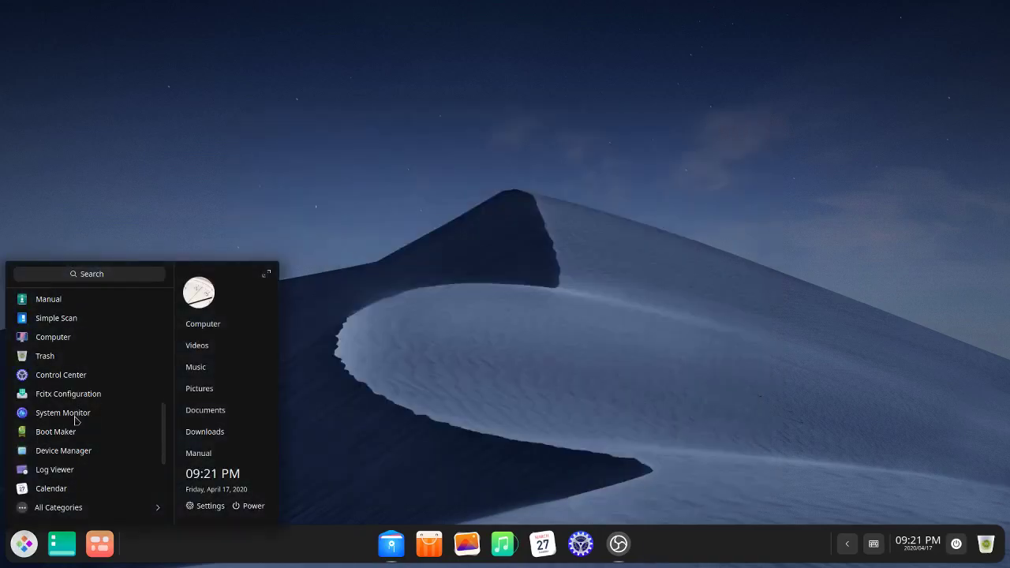
scroll(76, 420, up, 2)
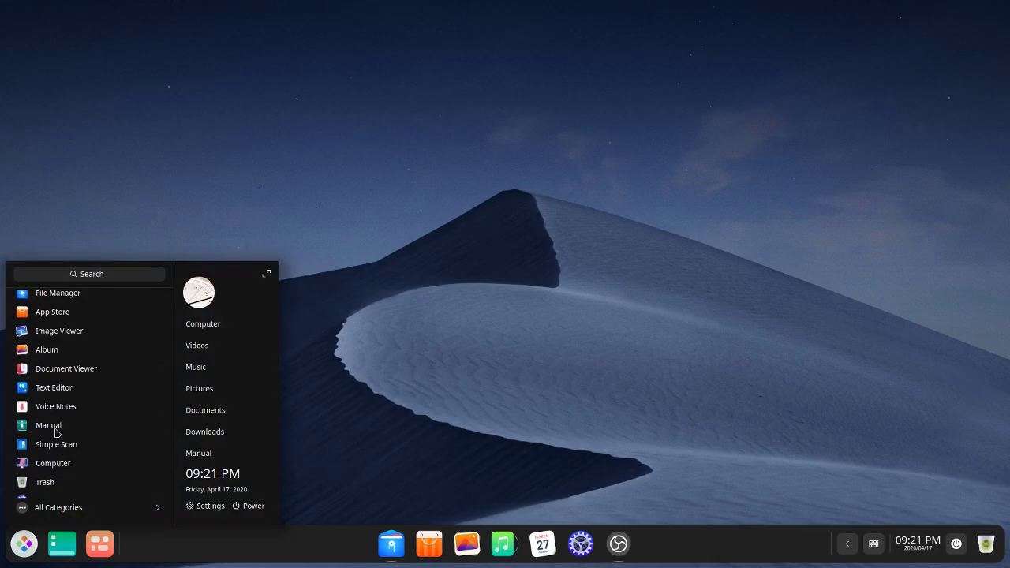
click(55, 426)
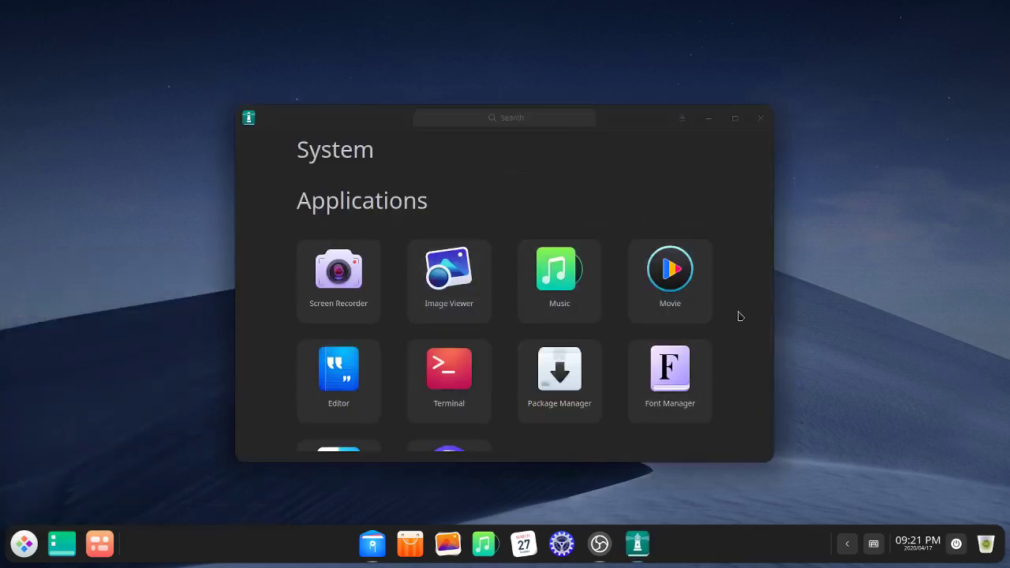
scroll(740, 310, down, 3)
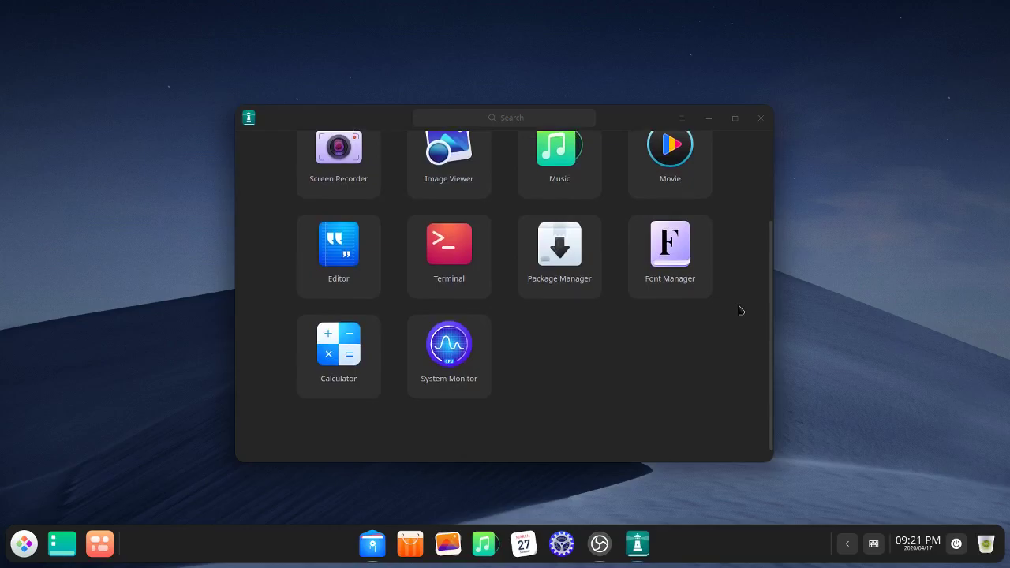
scroll(738, 309, up, 3)
click(757, 116)
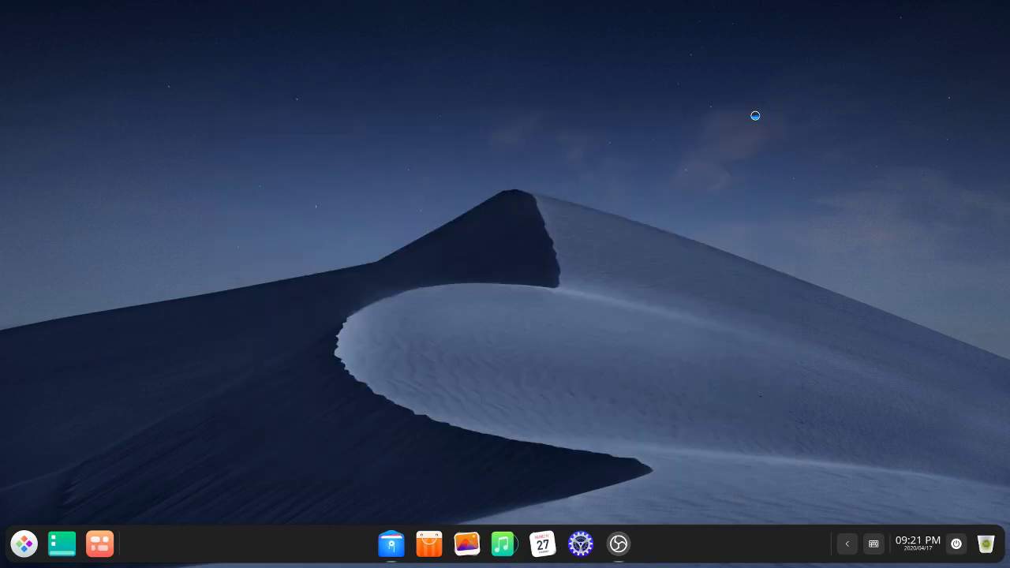
Step: Search the launcher for 'welcome' and launch Deepin Welcome on its Introduction page
click(24, 543)
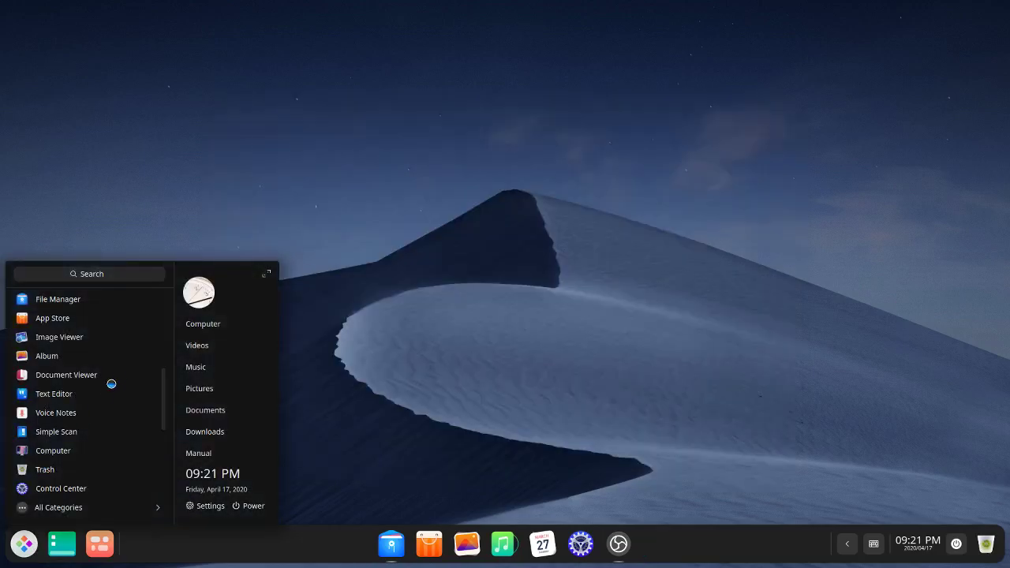
click(83, 273)
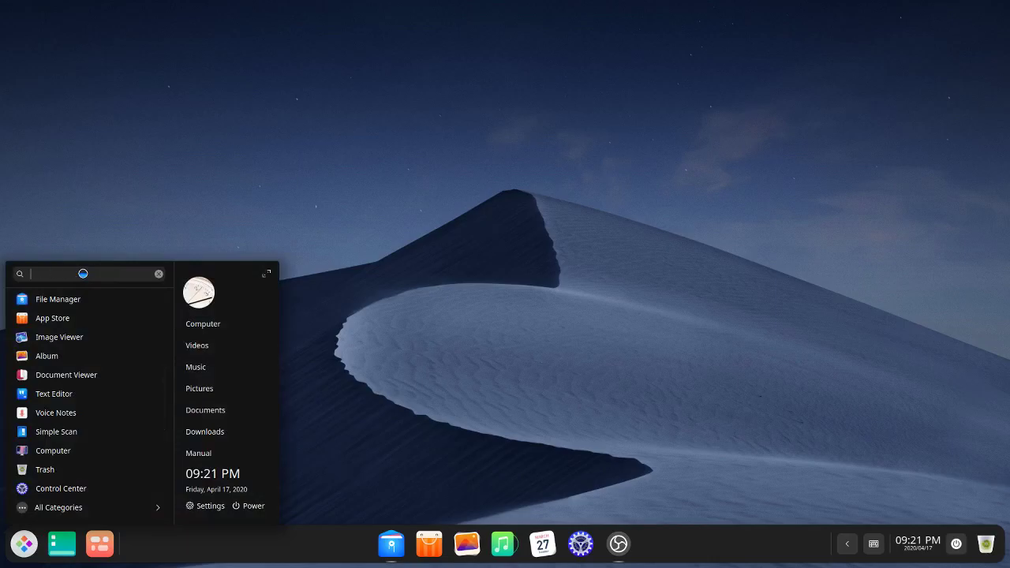
text(welcome)
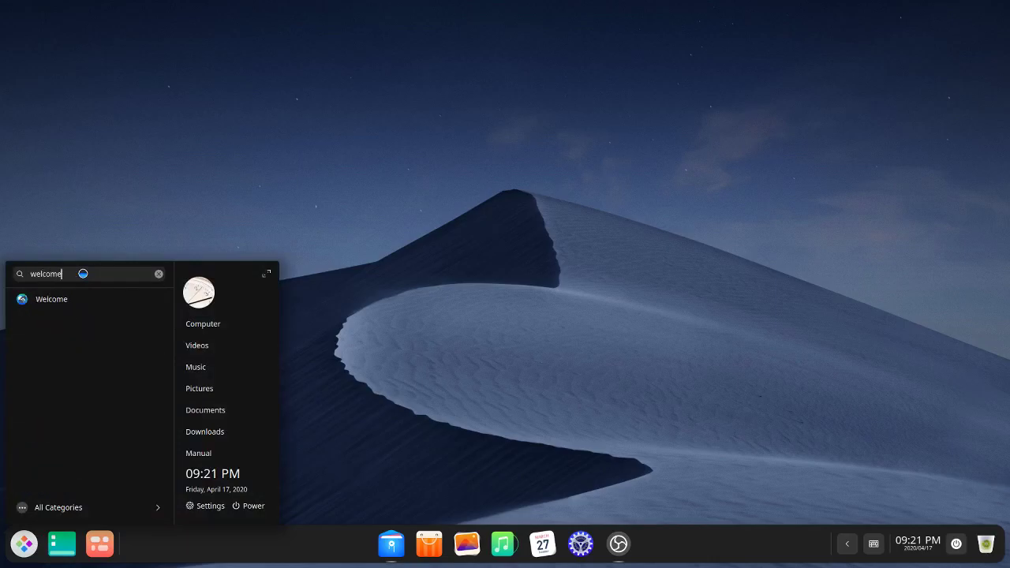
click(60, 303)
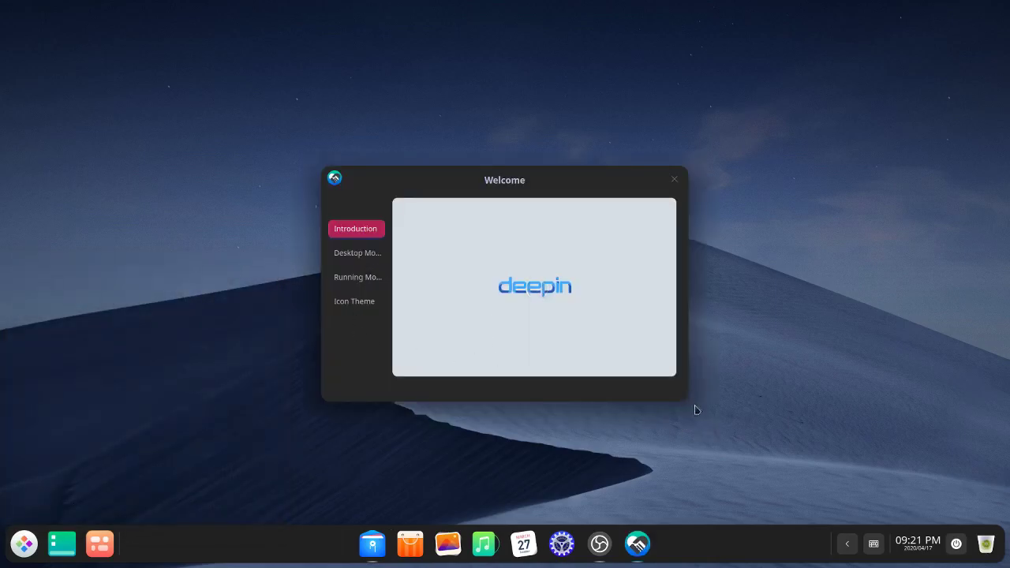
mouse_move(451, 355)
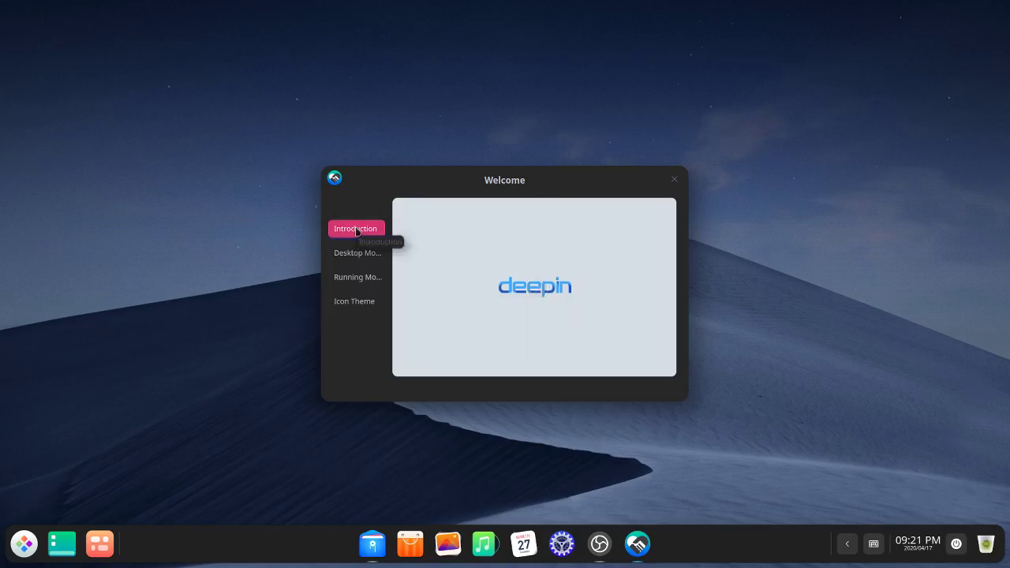
Step: Look over Desktop Mode and Running Mode, then show the Icon Theme page with bloom checked
click(351, 258)
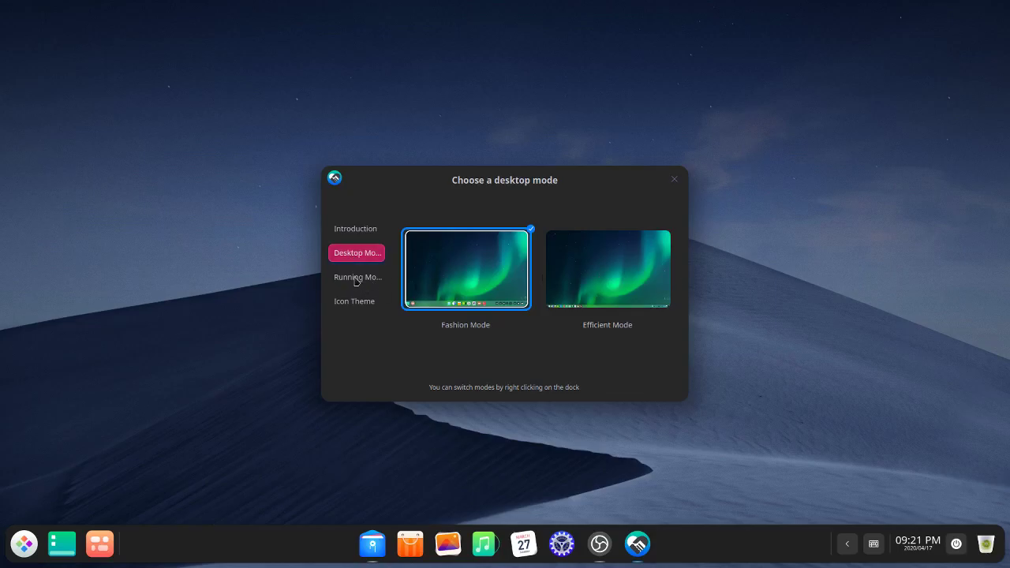
click(356, 278)
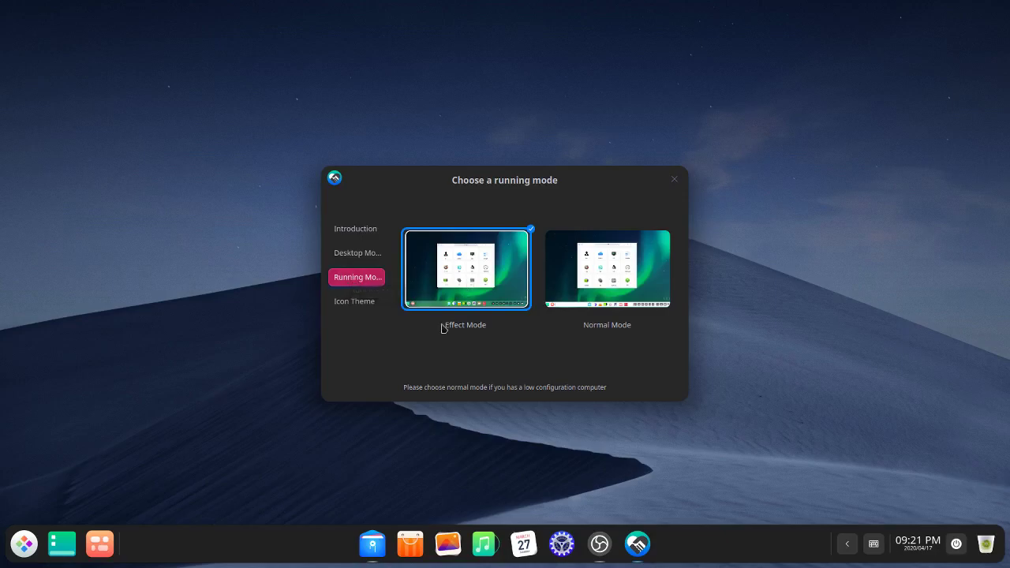
click(334, 307)
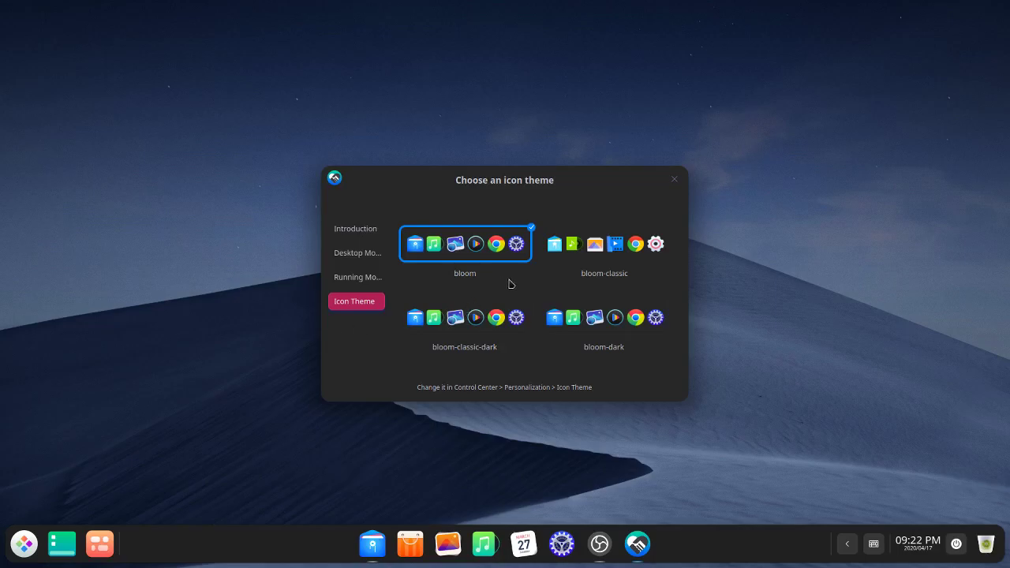
Step: Apply the bloom-classic-dark icon theme, browse the other themes, and return to the Introduction page
click(458, 325)
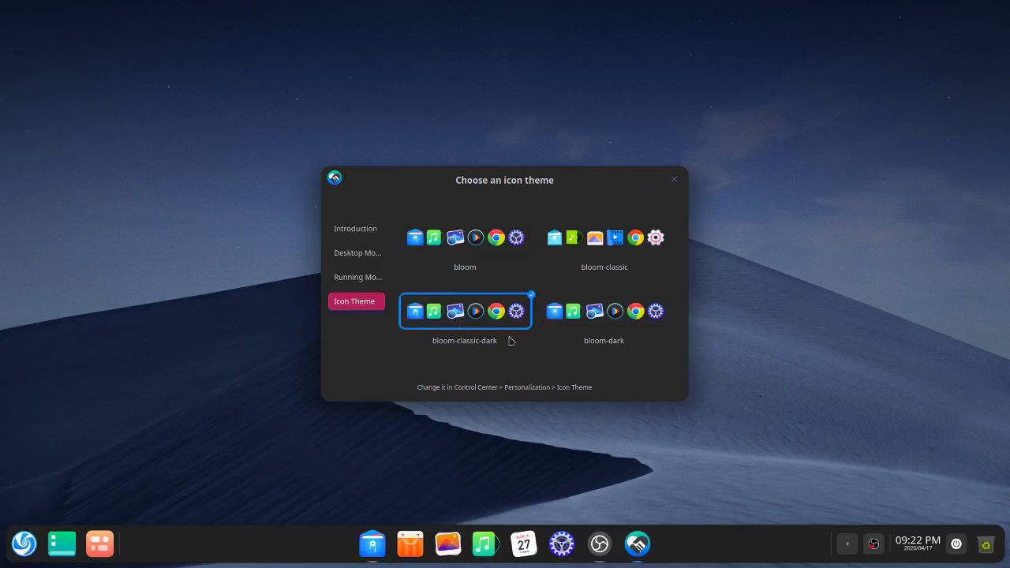
scroll(614, 303, down, 3)
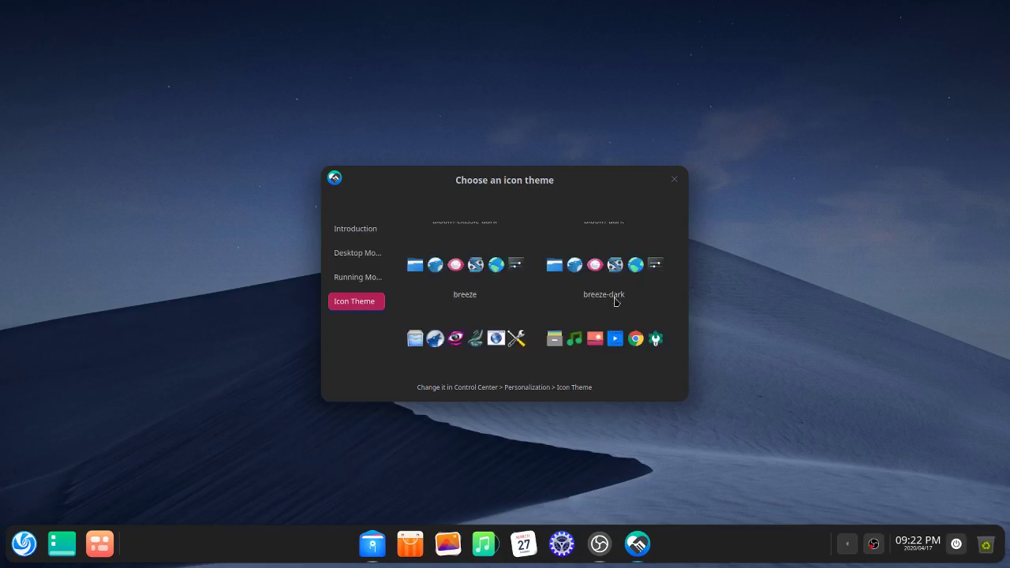
scroll(615, 303, up, 1)
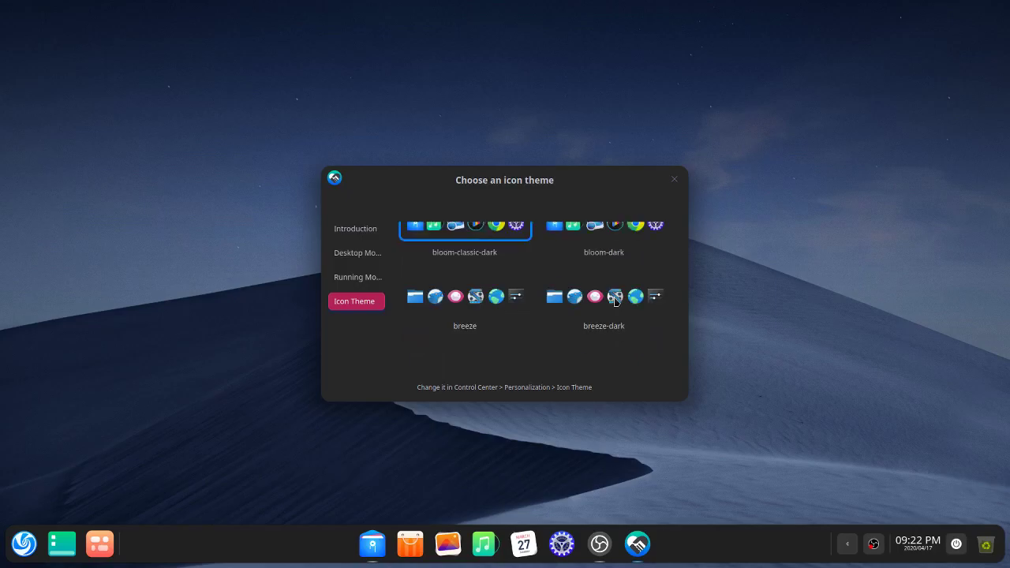
scroll(614, 301, down, 1)
scroll(615, 301, down, 1)
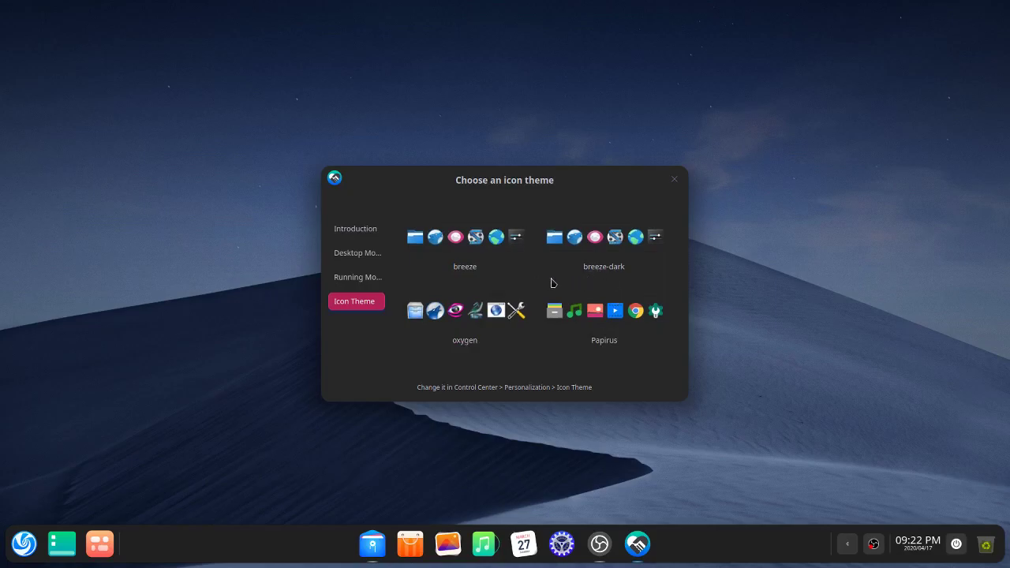
scroll(552, 282, up, 5)
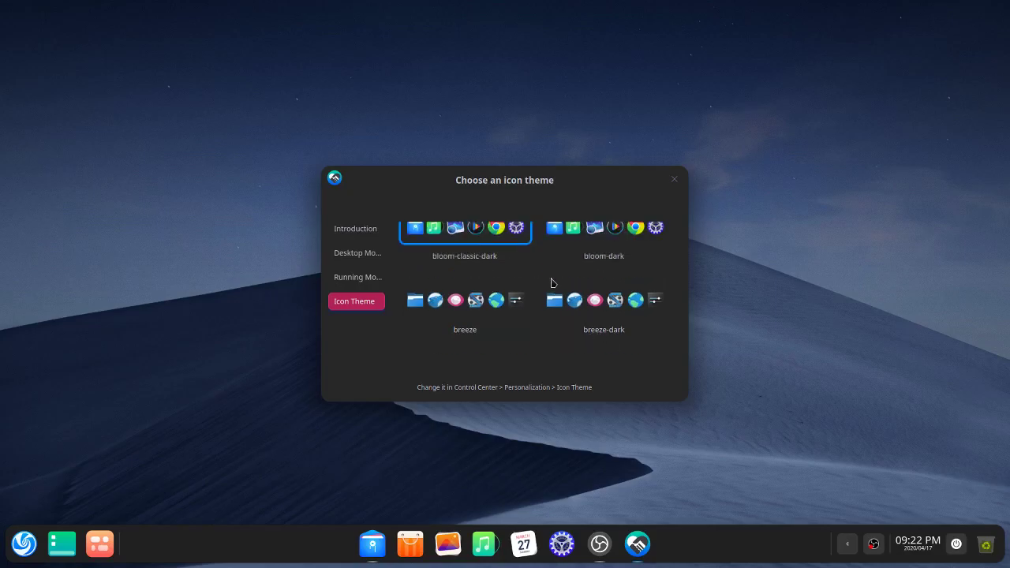
scroll(550, 282, up, 1)
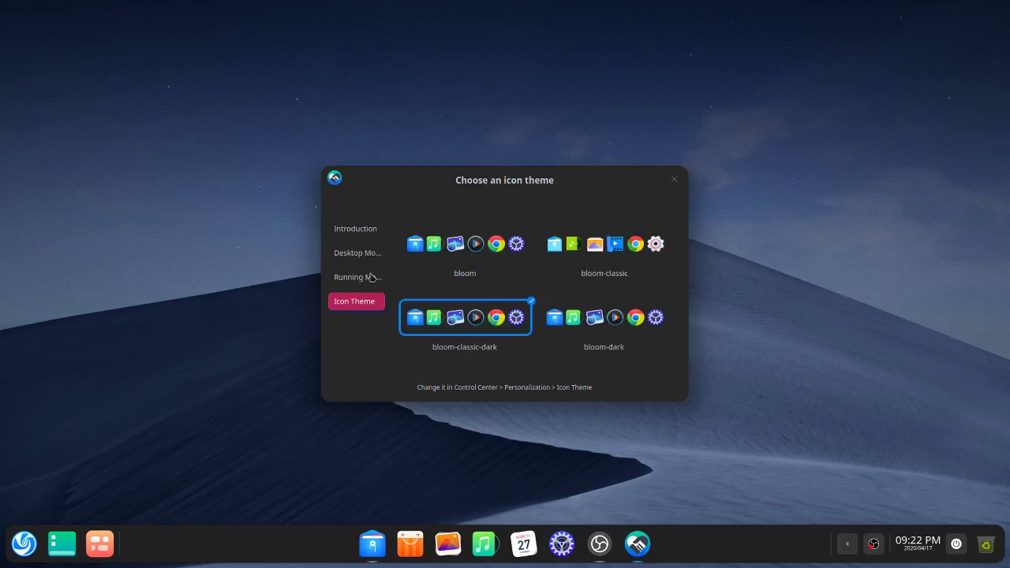
click(355, 230)
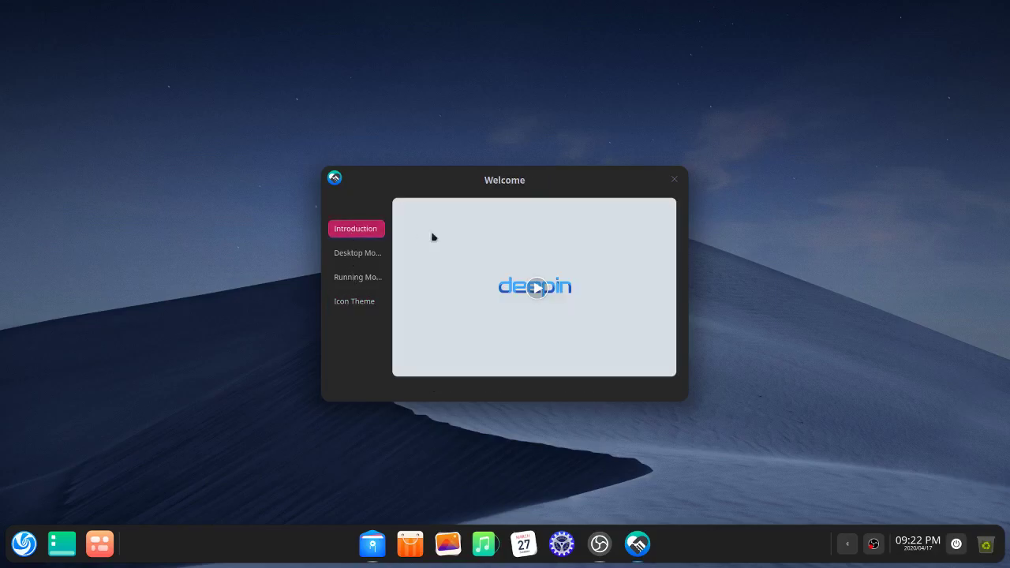
Step: Close the Deepin Welcome window with its X button
click(674, 180)
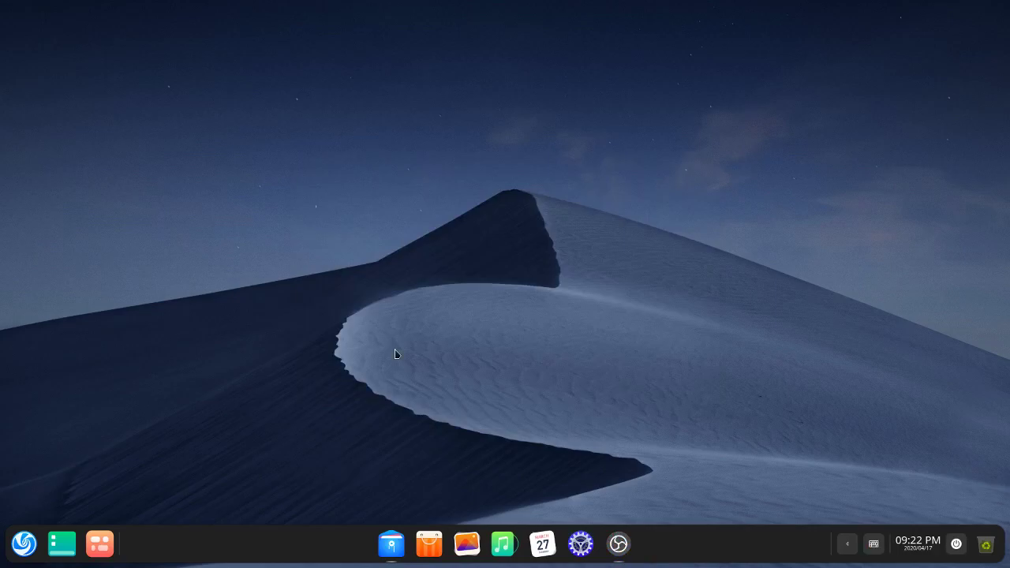